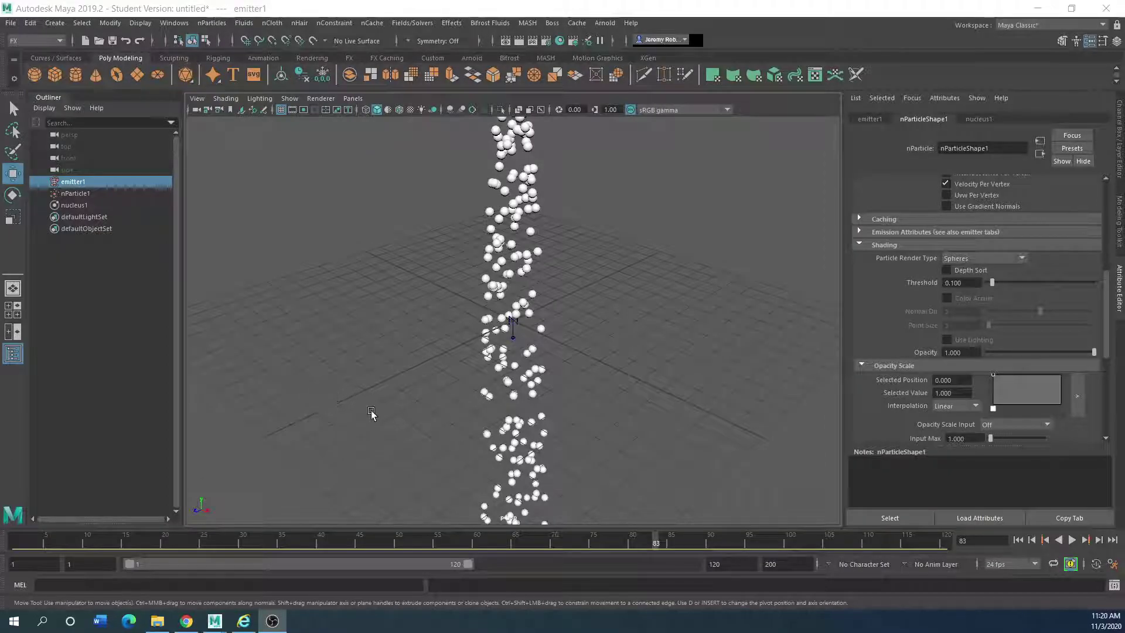
scroll(370, 413, down, 3)
scroll(371, 415, up, 3)
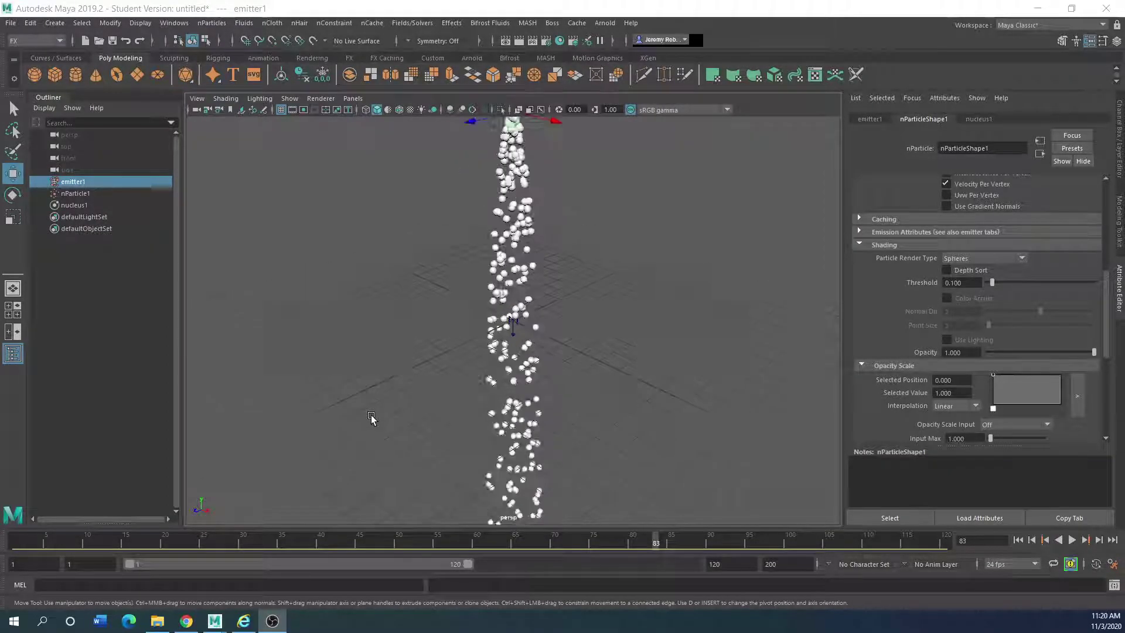
alt+drag(389, 397, 441, 388)
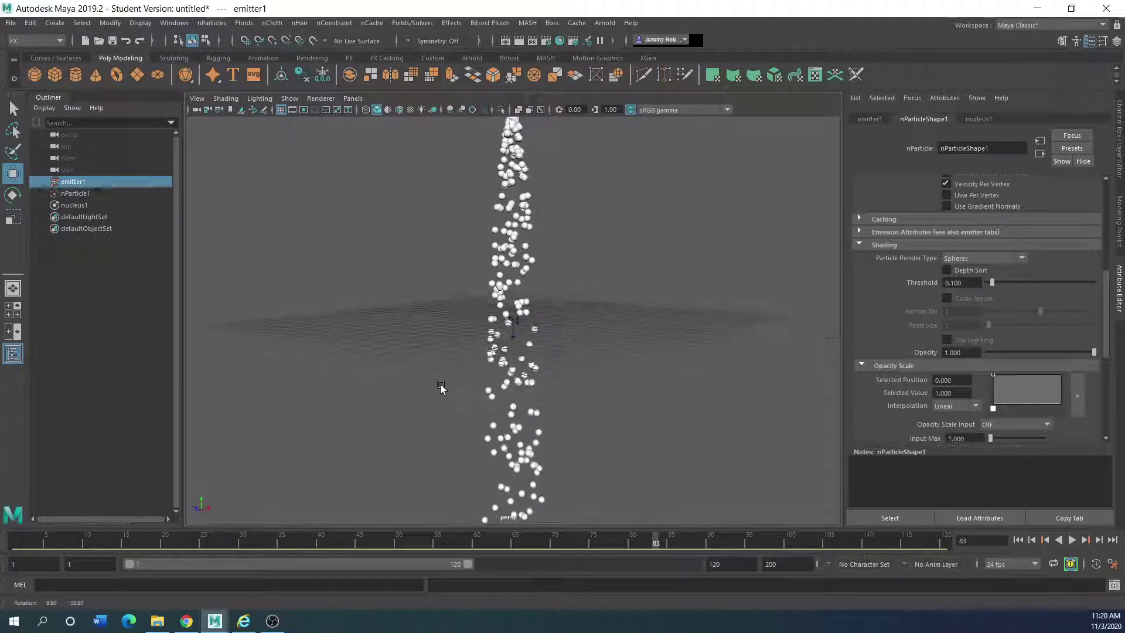
alt+right_drag(401, 384, 455, 414)
mouse_move(455, 415)
alt+mouse_down()
mouse_move(447, 389)
mouse_move(439, 409)
mouse_move(469, 410)
mouse_move(451, 412)
alt+mouse_up()
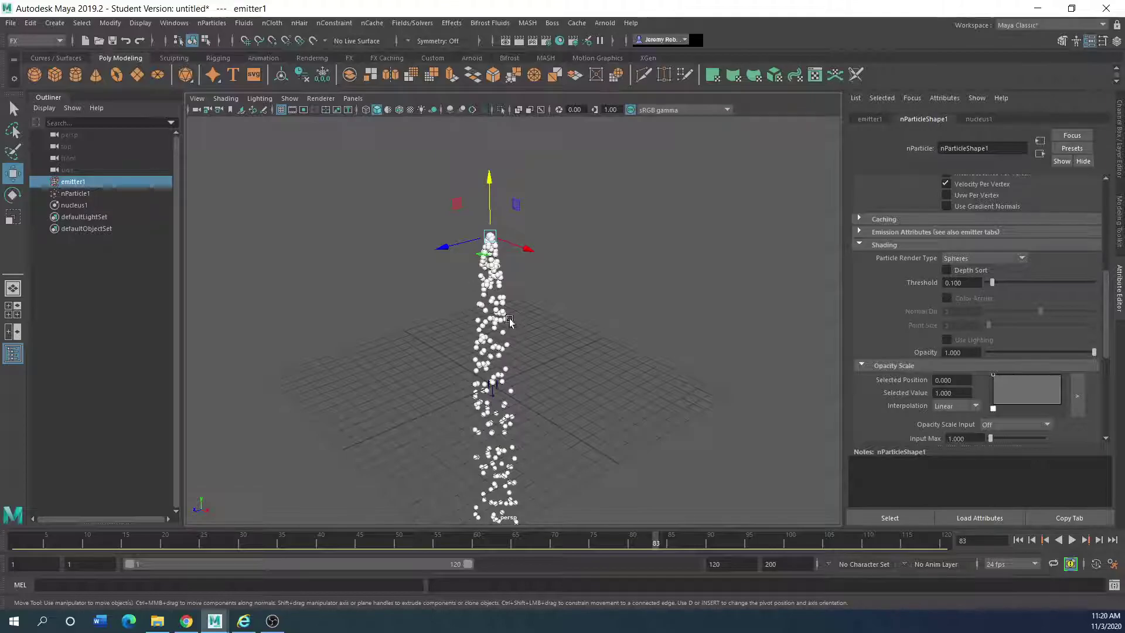
click(212, 23)
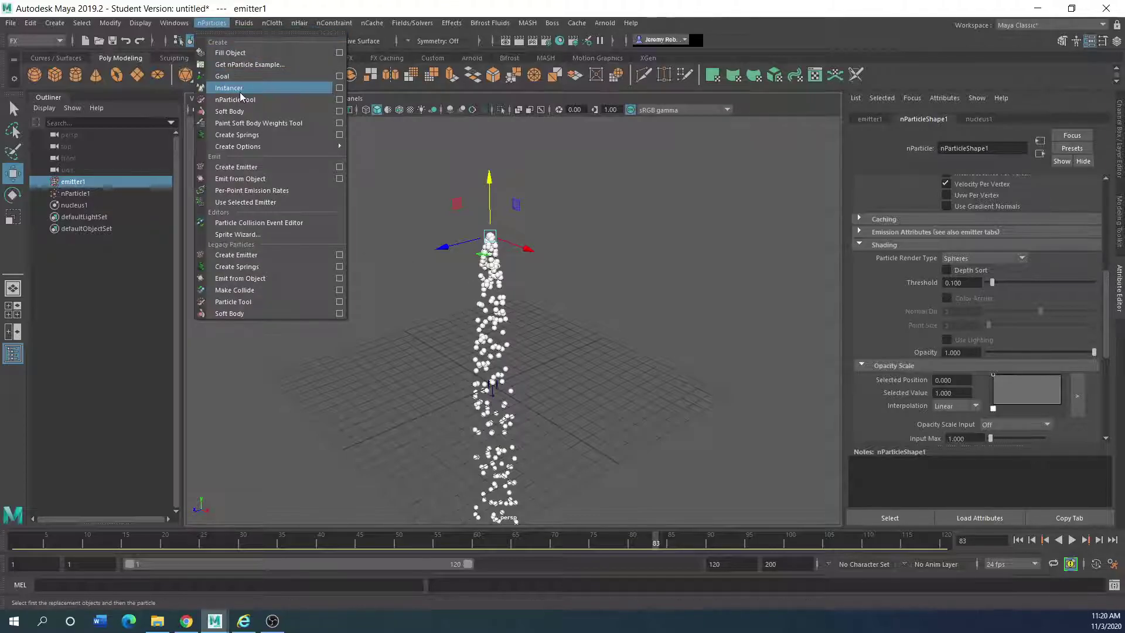
click(437, 385)
Step: Select the existing particles and assign them a new Arnold aiStandardSurface material
drag(615, 159, 550, 381)
click(606, 410)
click(475, 255)
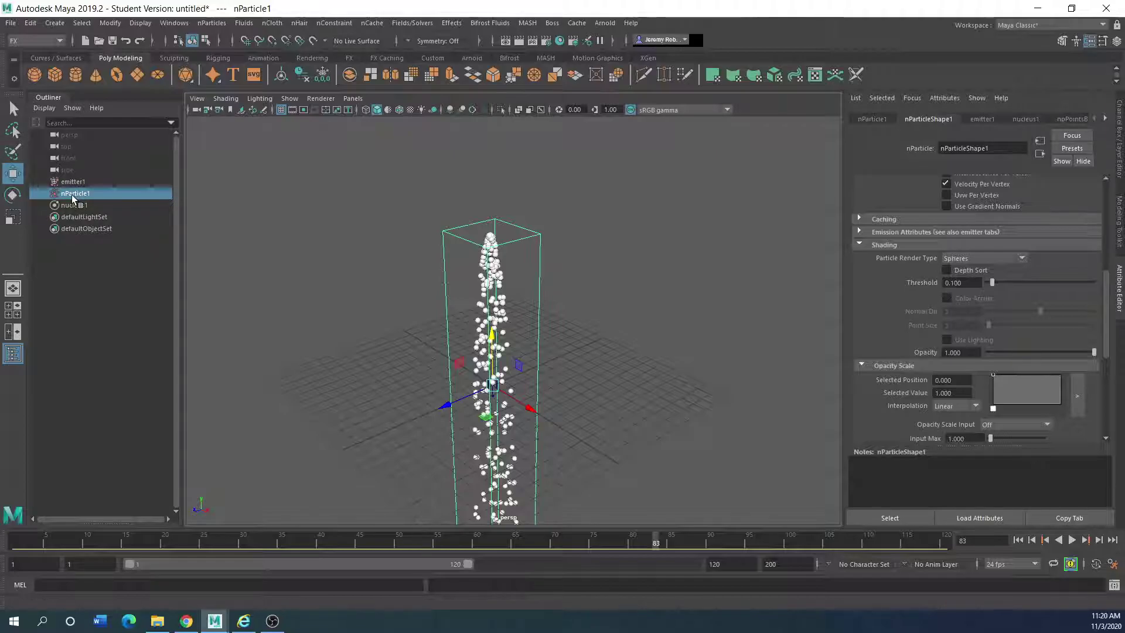
right_drag(500, 294, 496, 563)
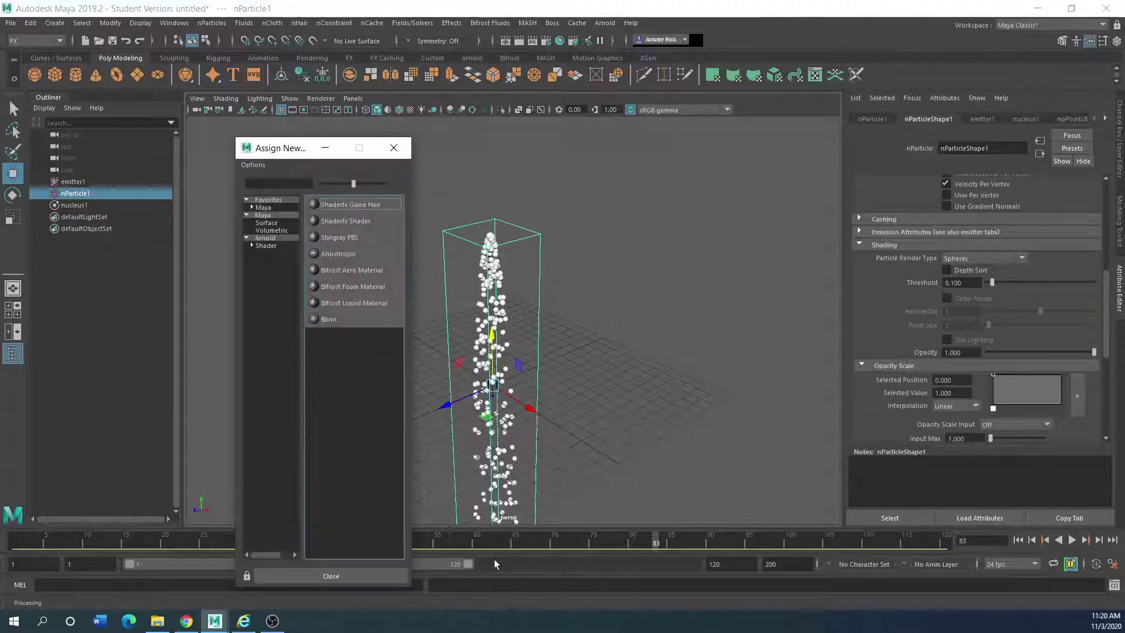
click(259, 246)
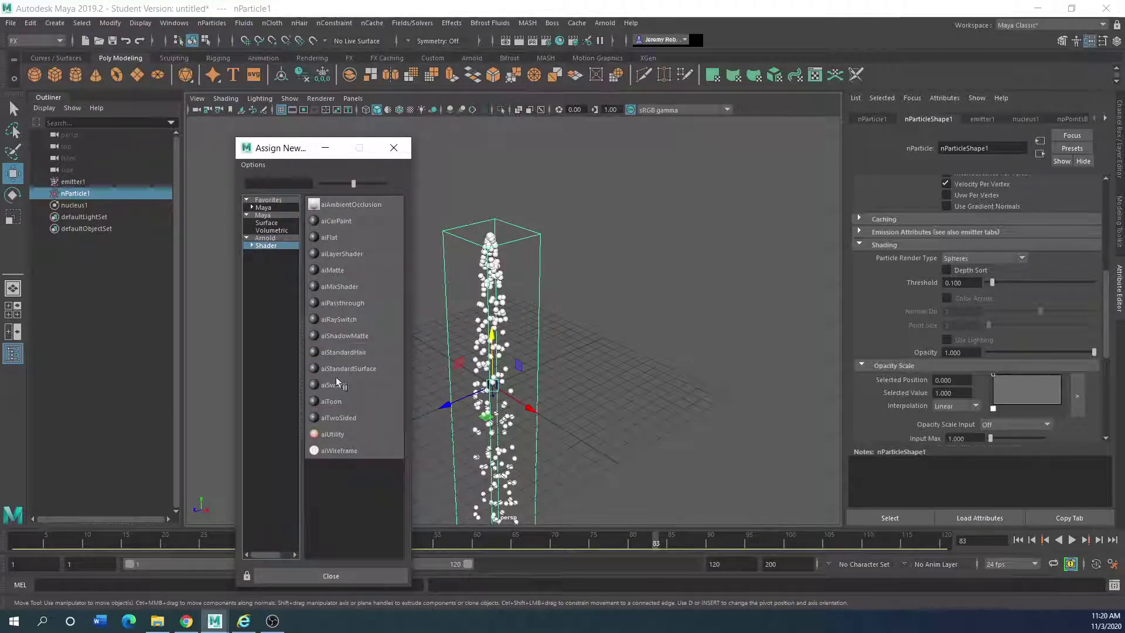
click(351, 367)
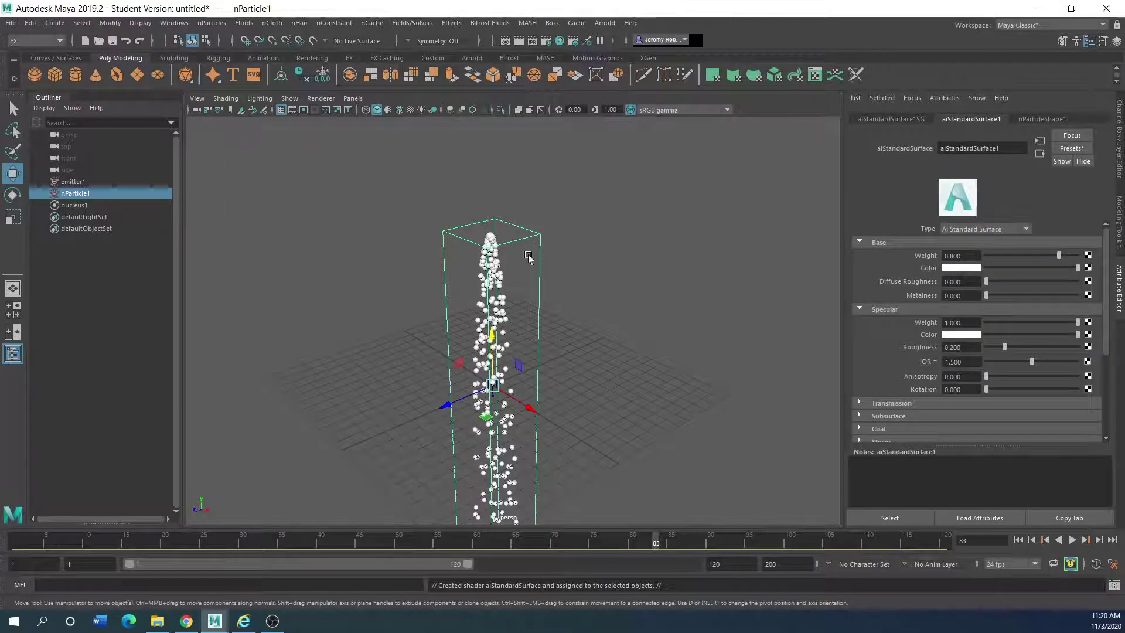
Step: Add an Arnold Physical Sky light to the scene
click(604, 23)
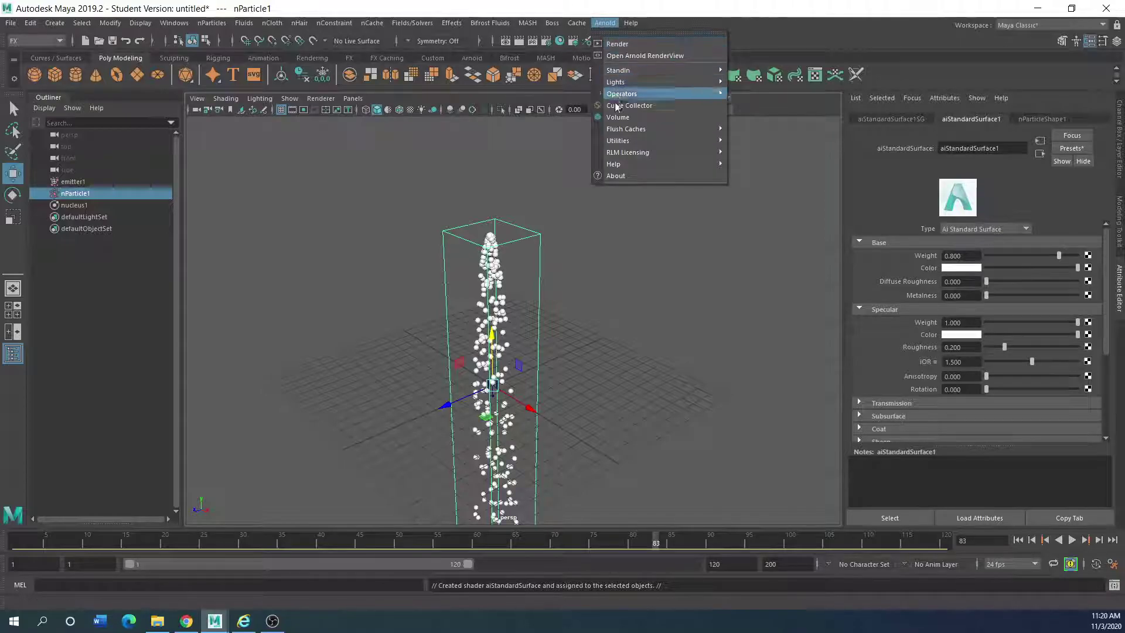
mouse_move(673, 82)
click(759, 151)
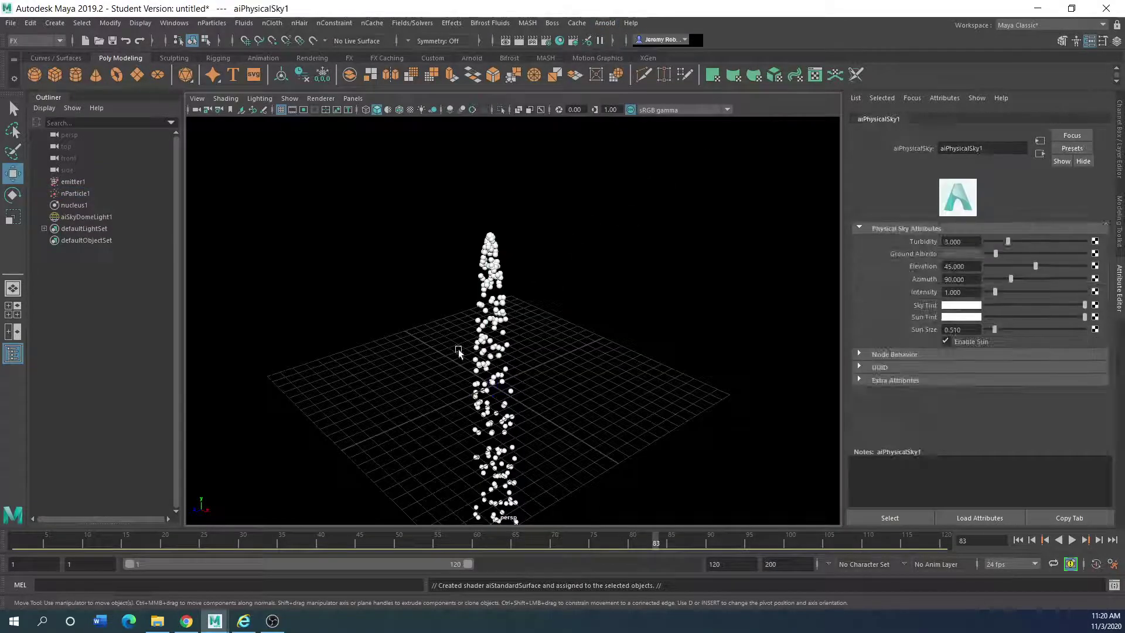
alt+drag(458, 350, 687, 163)
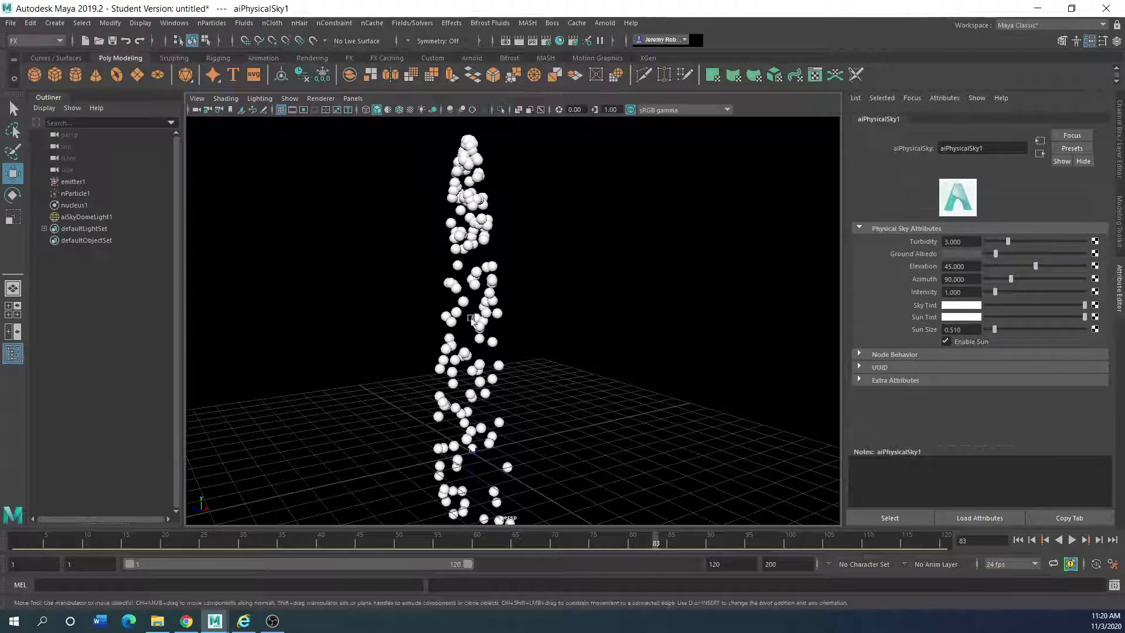
Step: Render the particle stream in Arnold RenderView, then stop the render
click(604, 23)
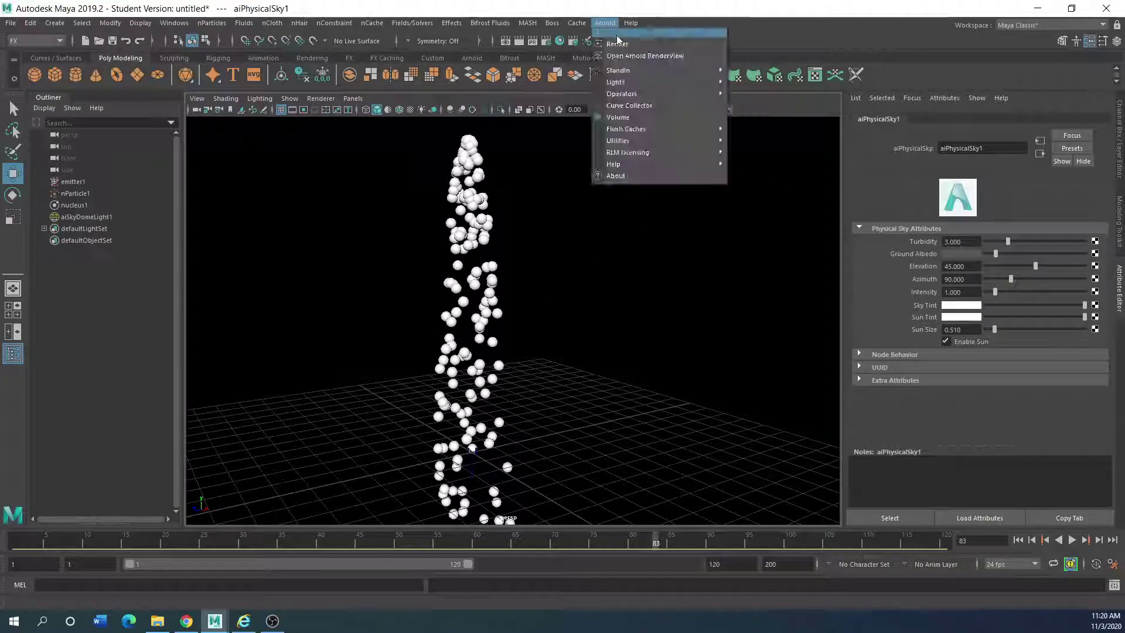
click(632, 54)
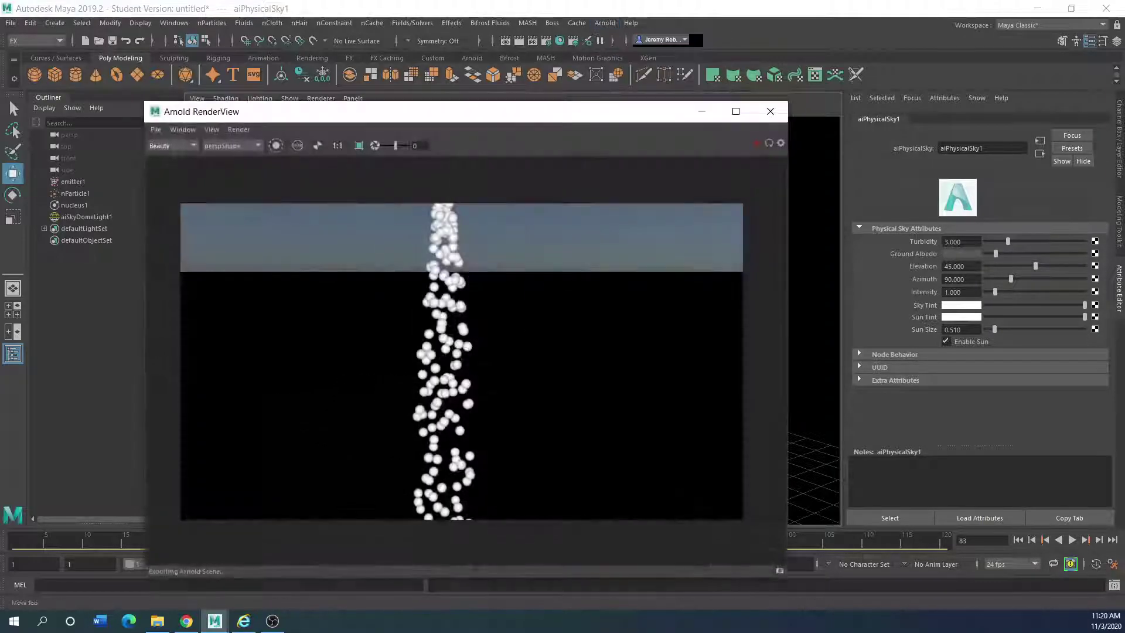
click(756, 144)
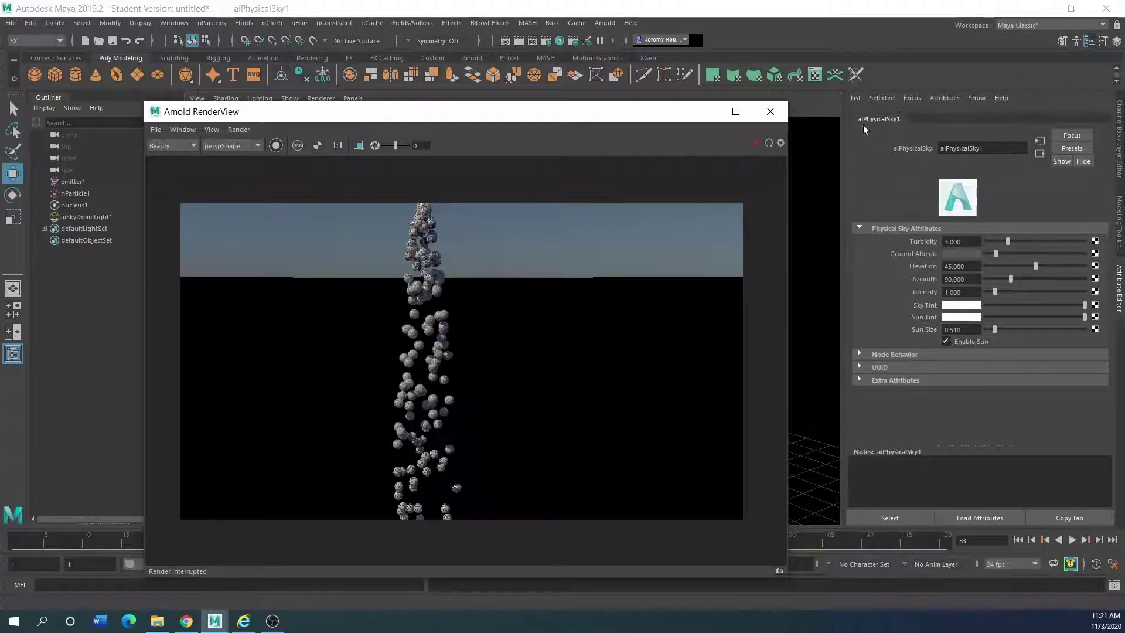
Step: Set the base color of the particles' aiStandardSurface material to blue and render the stream again
click(76, 194)
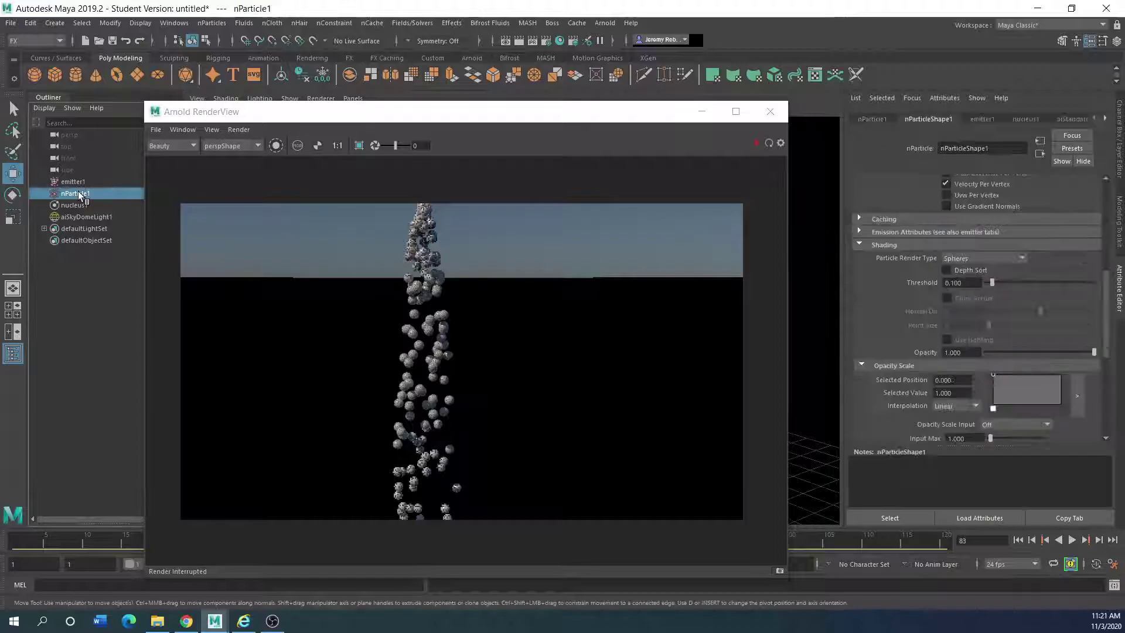
click(1070, 119)
click(955, 268)
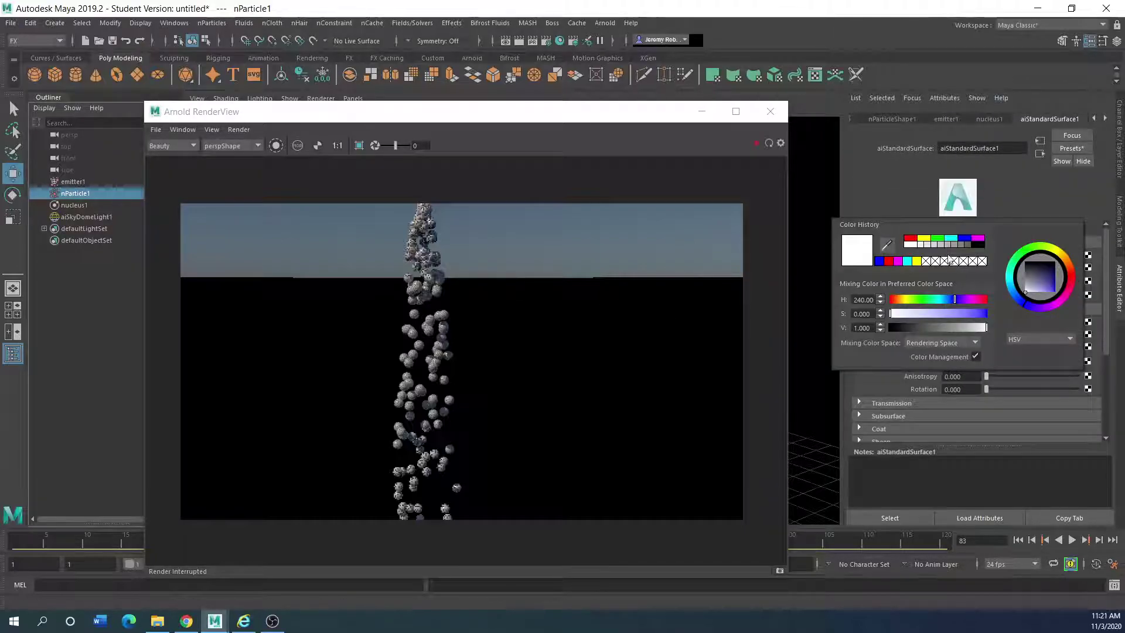
click(953, 239)
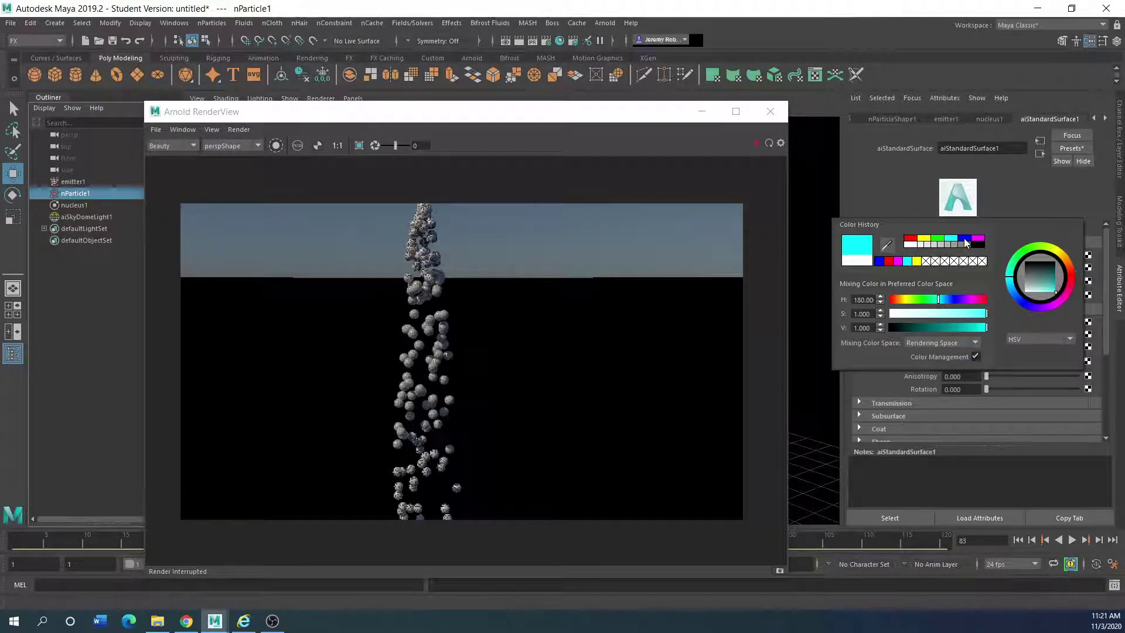
click(965, 239)
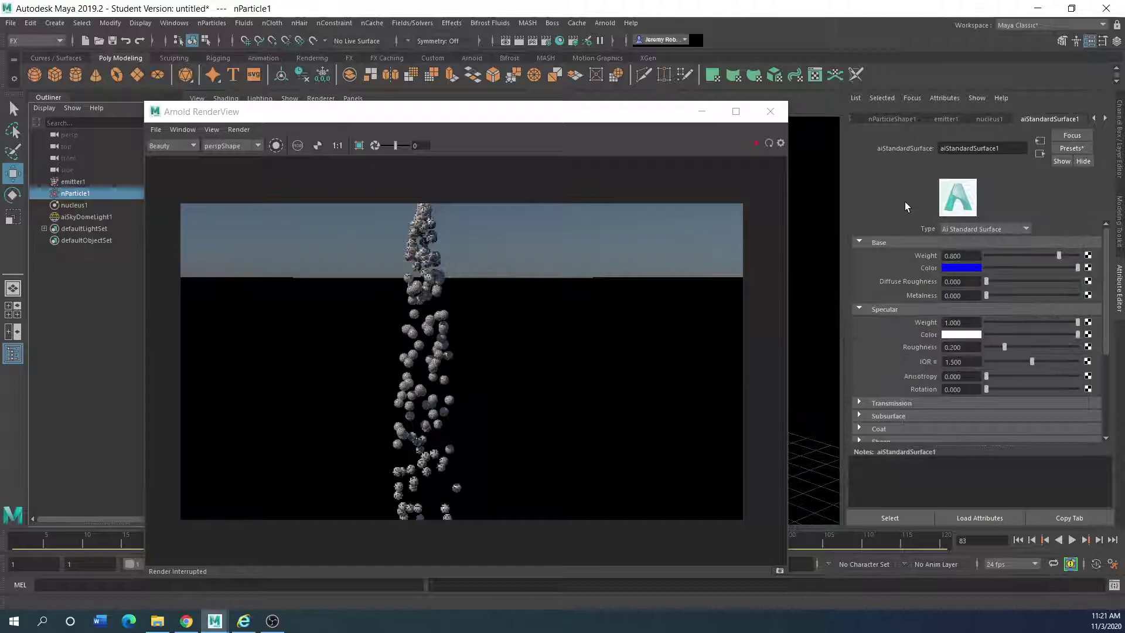
click(756, 145)
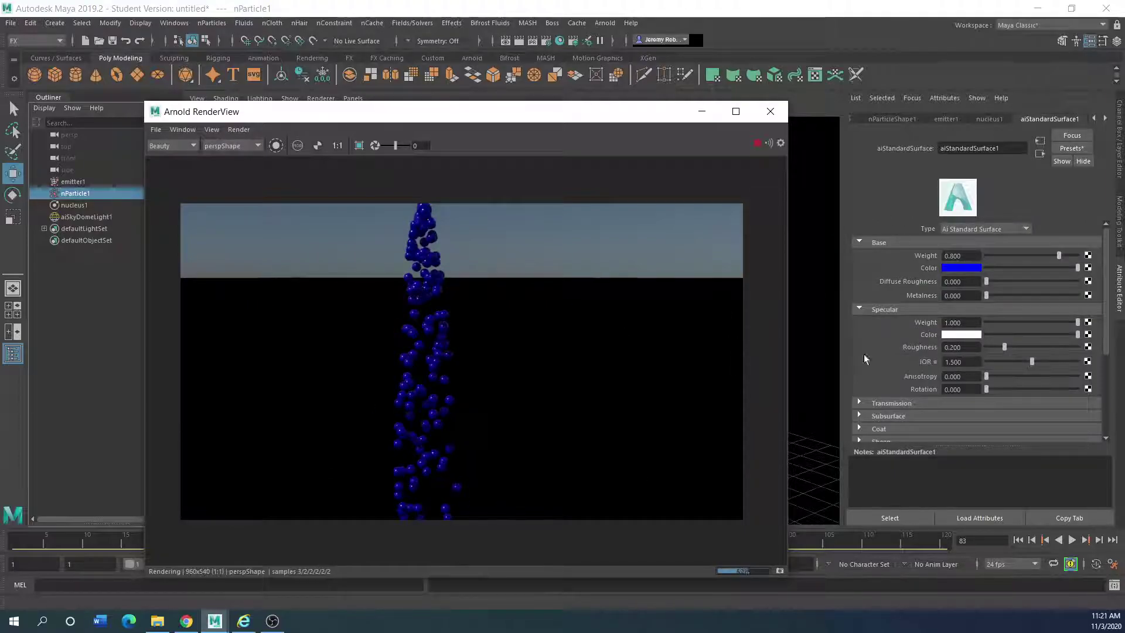
click(769, 116)
Step: Clear the scene by deleting the sky dome light, the emitter, the particles and the nucleus
click(618, 308)
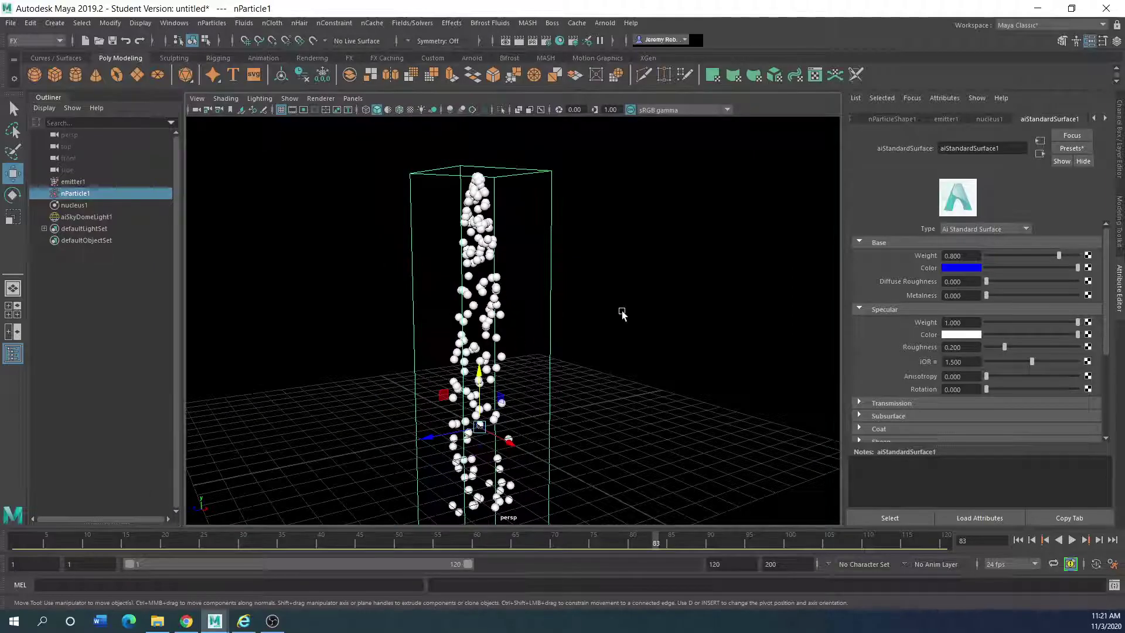
key(Delete)
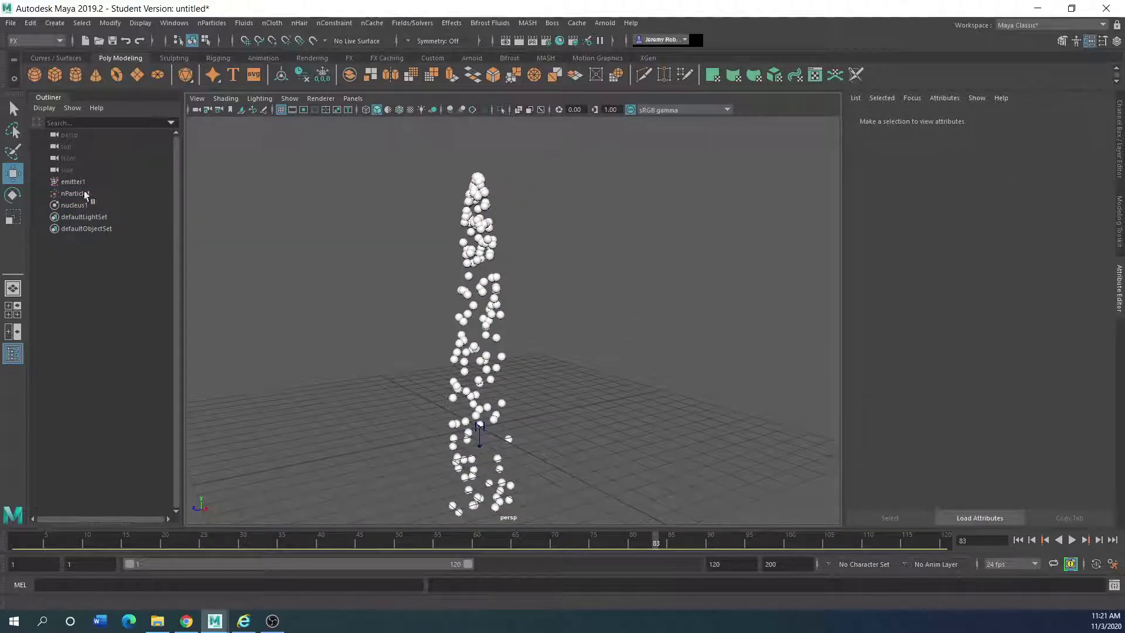
drag(554, 167, 432, 528)
key(Delete)
drag(527, 141, 371, 467)
key(Delete)
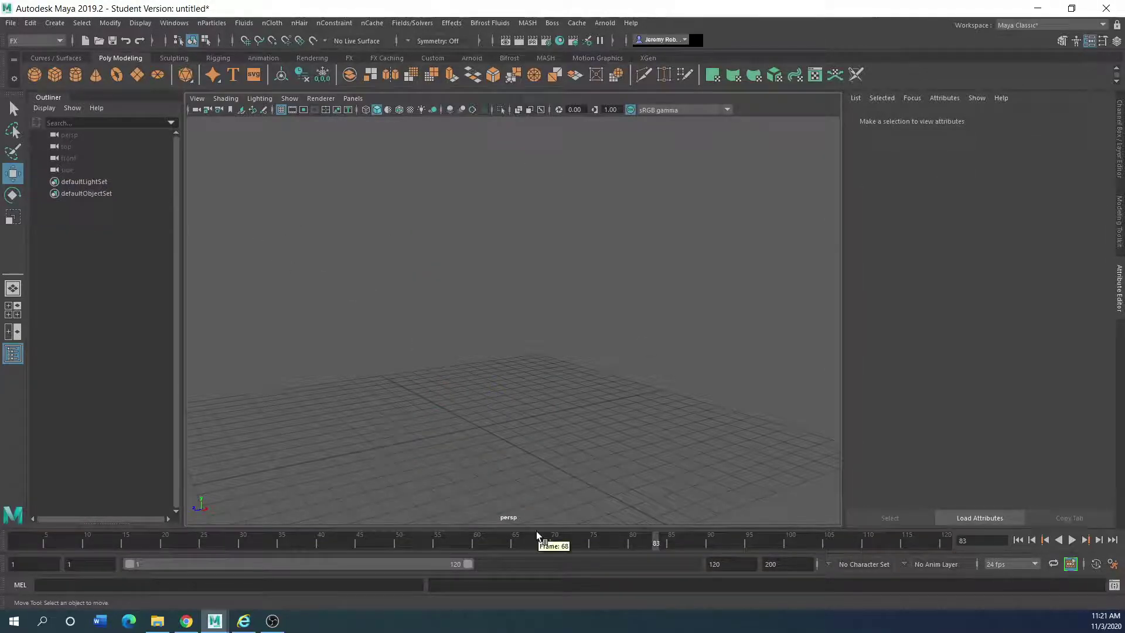
Step: Create a polygon sphere and raise it about 5.9 cm vertically above the grid
click(34, 76)
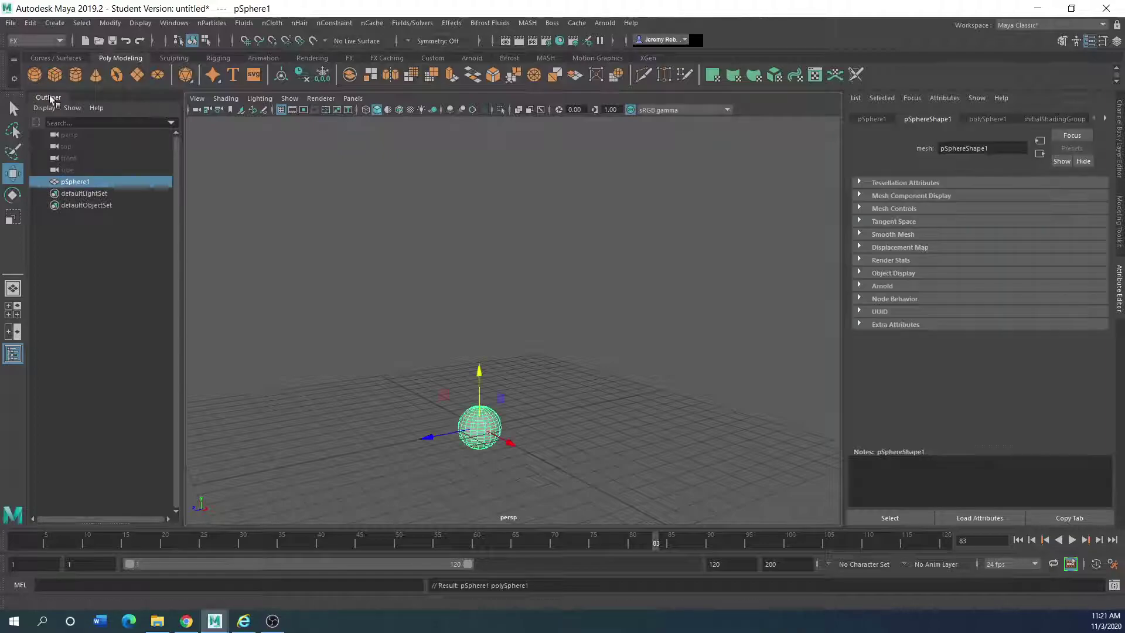
drag(474, 399, 443, 265)
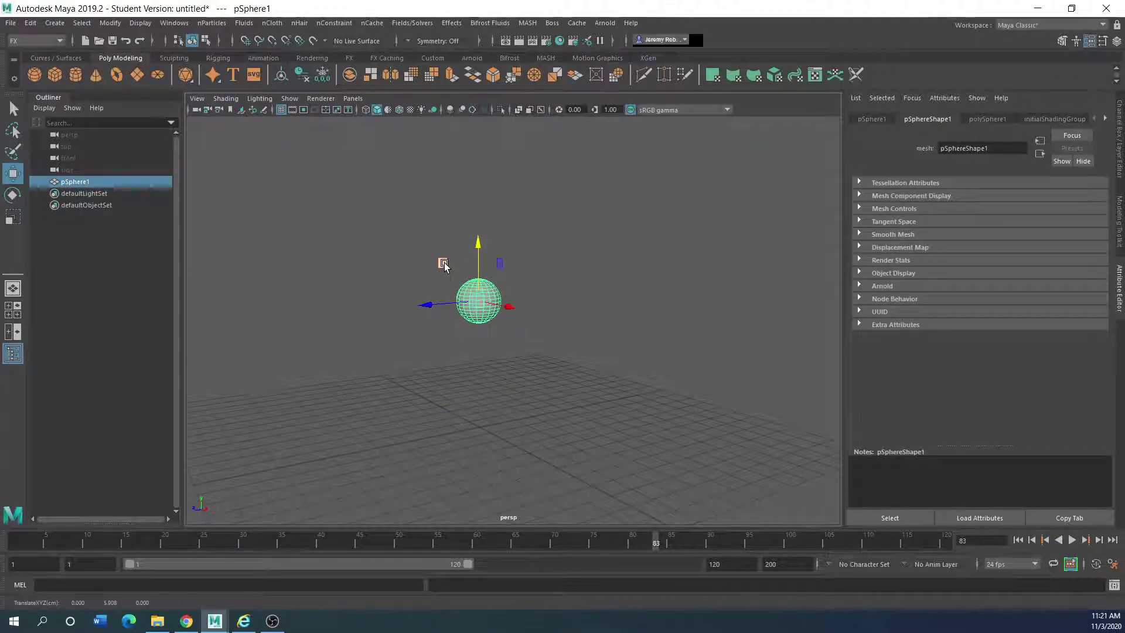
scroll(463, 310, up, 2)
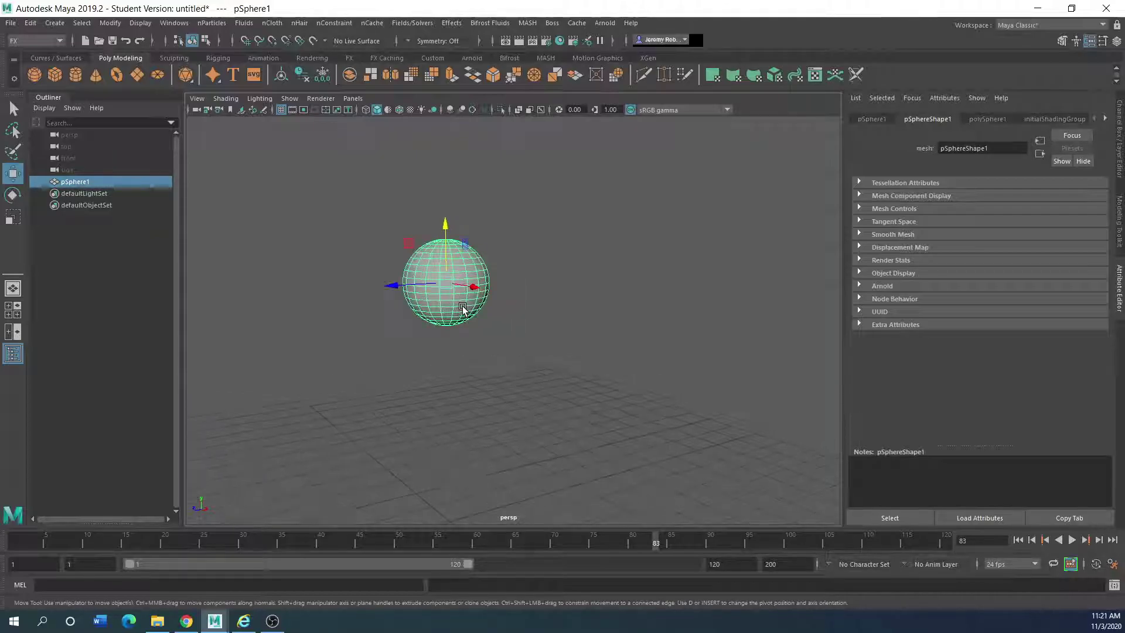
alt+drag(381, 321, 384, 252)
Step: Switch the sphere to vertex mode and examine its vertices
right_drag(386, 251, 326, 245)
scroll(392, 304, up, 4)
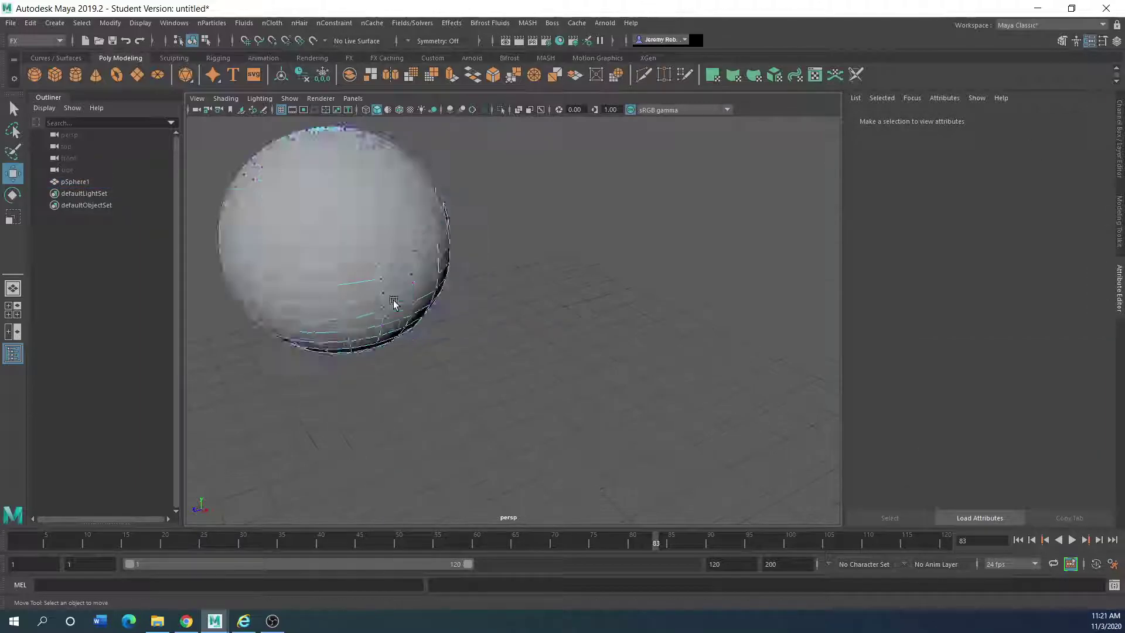
scroll(376, 289, down, 3)
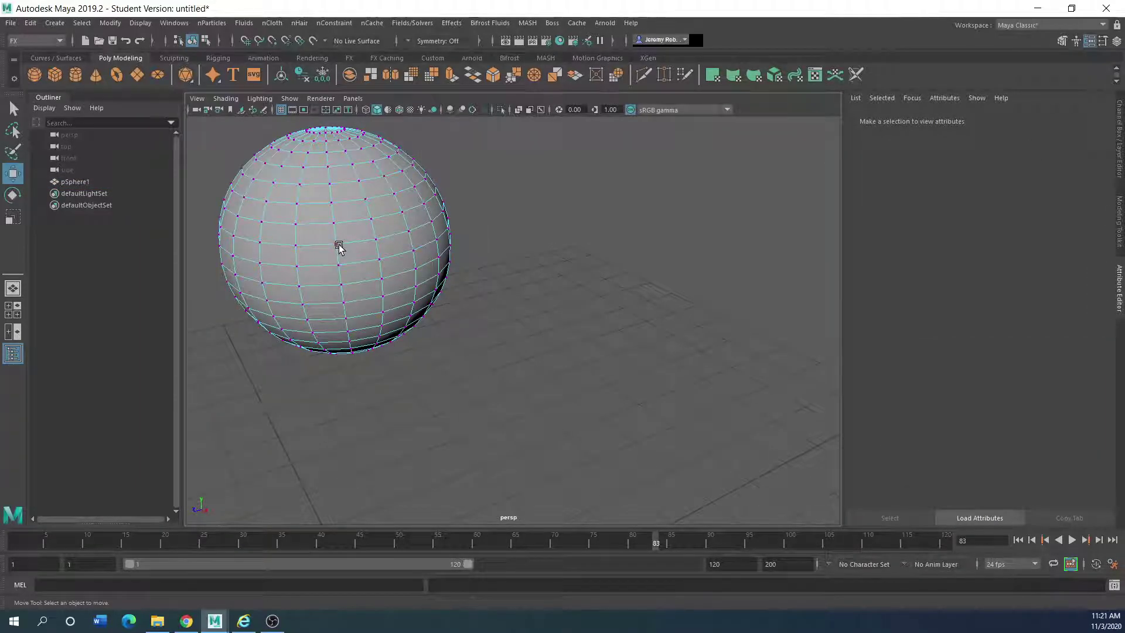
scroll(339, 246, down, 2)
scroll(379, 277, down, 2)
Step: Return the sphere to object mode and scale it into a flat disc, about 2.5 in X and Z and 0.8 in Y
click(13, 217)
right_click(422, 260)
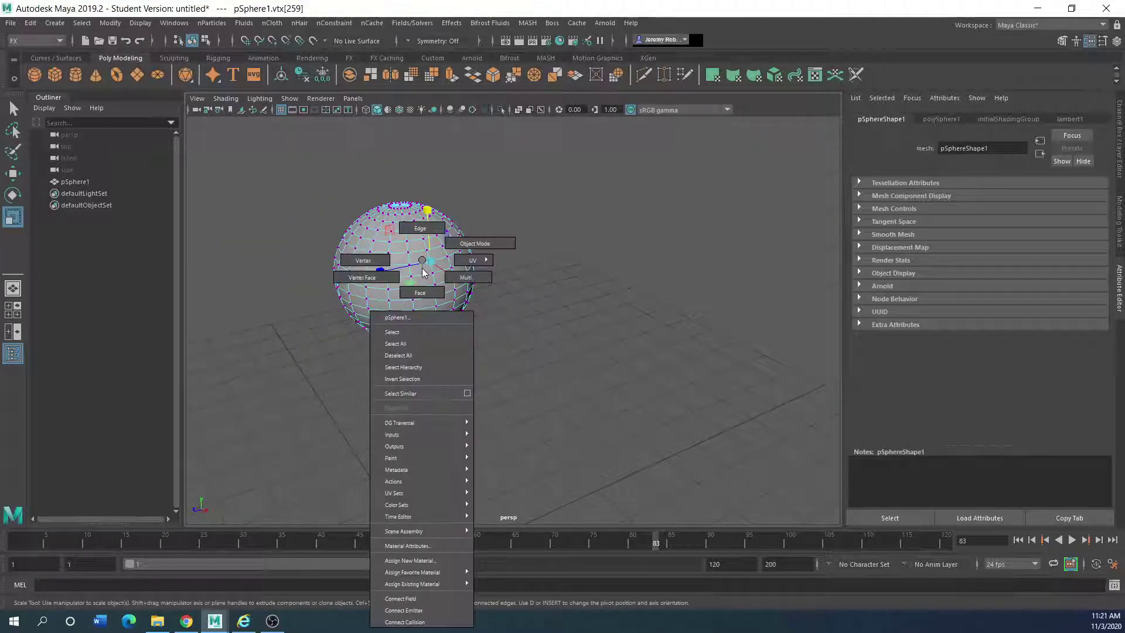
click(474, 243)
drag(403, 218, 404, 260)
alt+drag(377, 334, 491, 290)
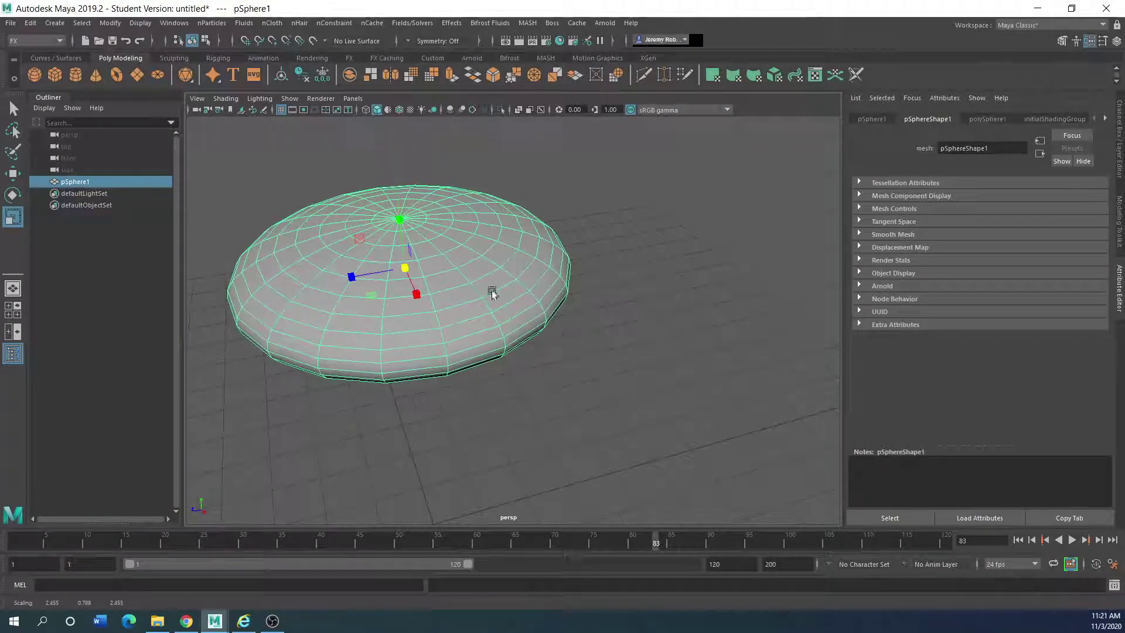
Step: Create an nParticle emitter from the flattened sphere with Omni type and a rate of 100 particles/sec, and reveal it under the sphere in the Outliner
alt+right_drag(491, 290, 429, 346)
alt+drag(430, 346, 391, 339)
click(211, 23)
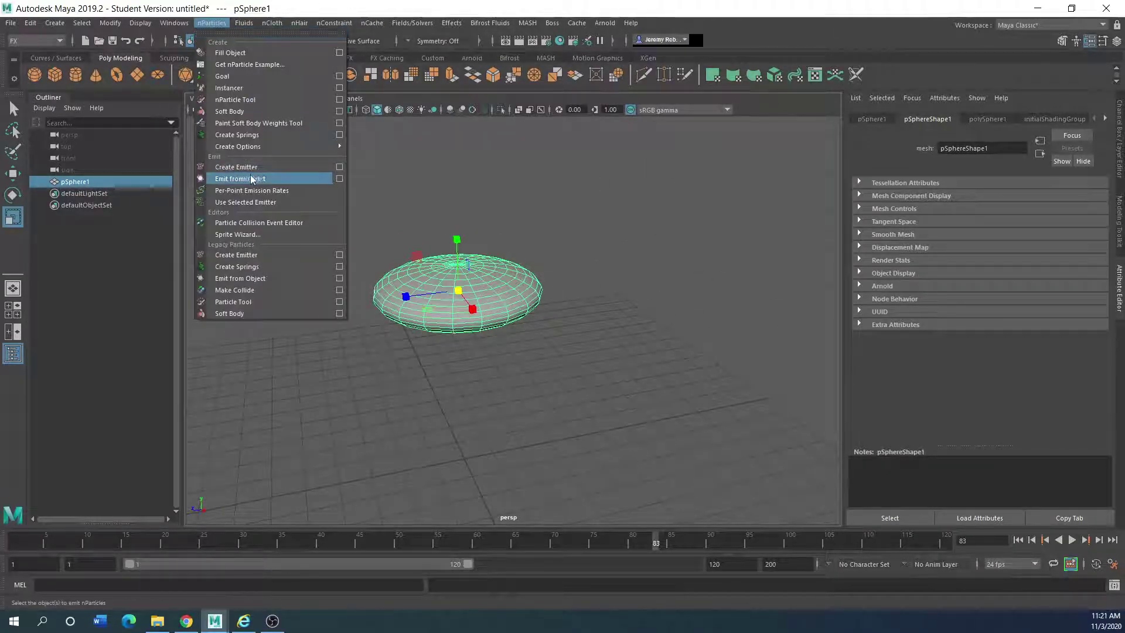
click(340, 178)
drag(421, 235, 703, 192)
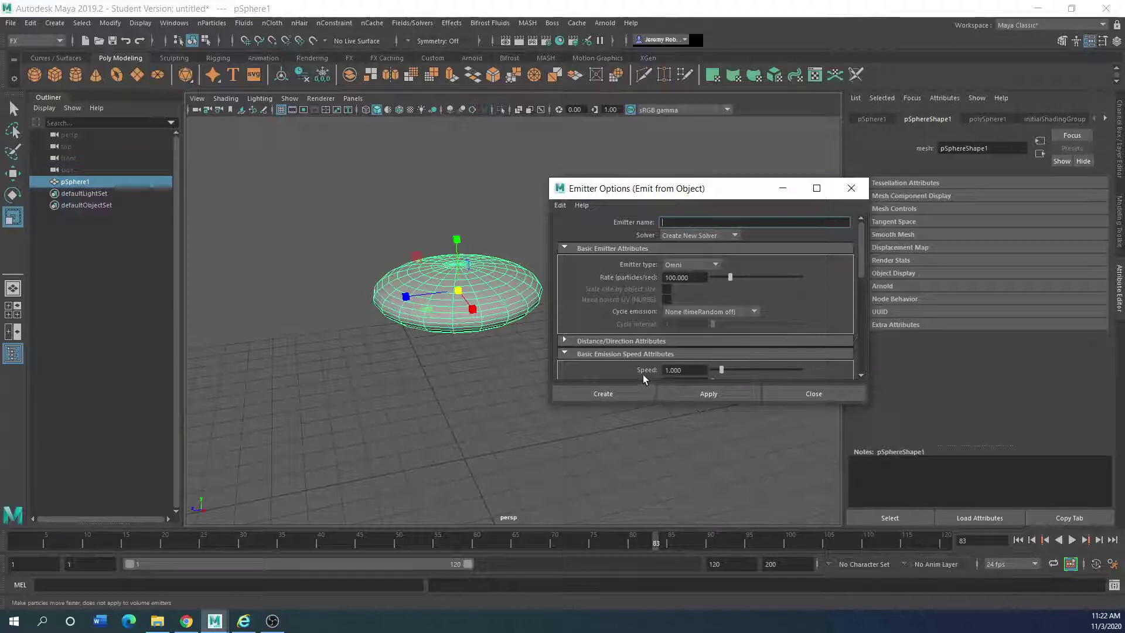
click(632, 389)
alt+right_drag(462, 465, 195, 244)
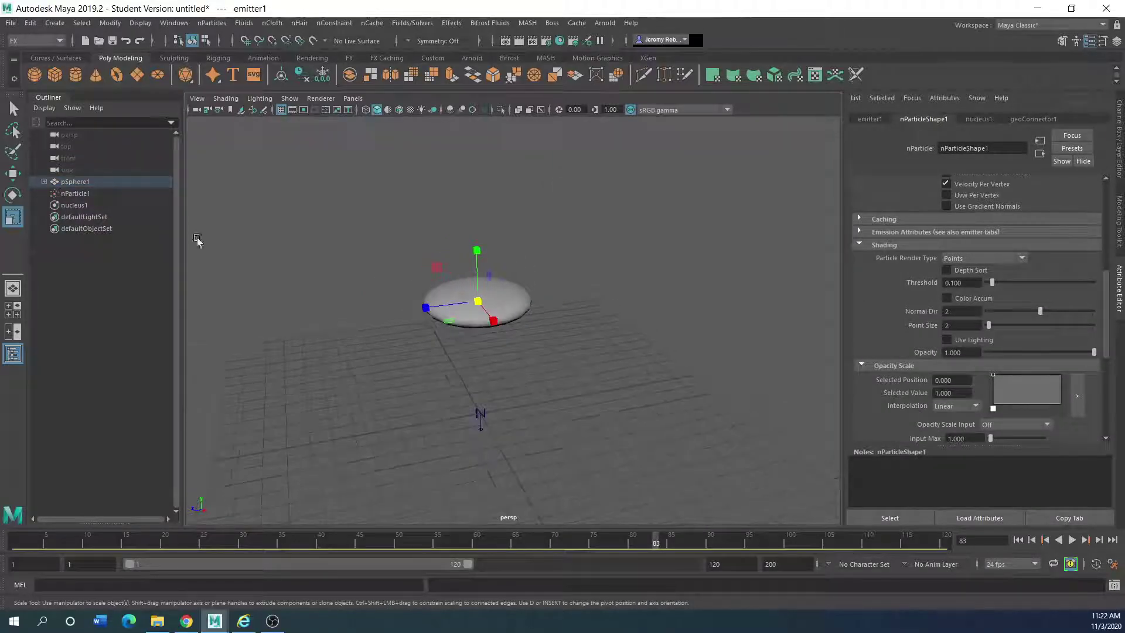
click(44, 182)
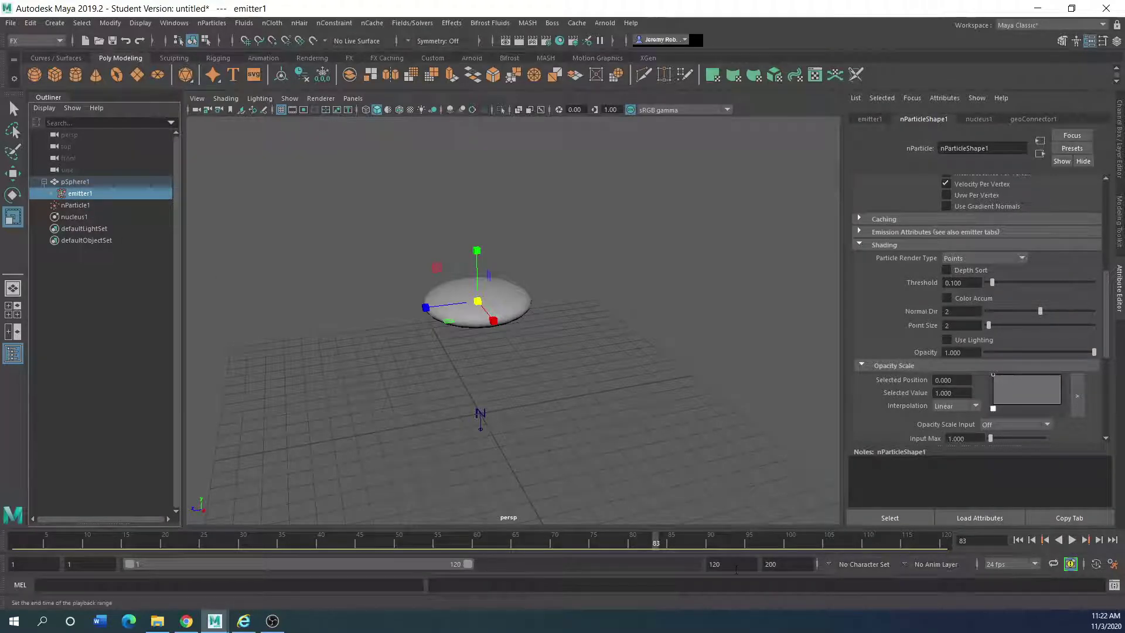
Step: Set the end of the playback range to frame 500 and play the particle simulation
text(500)
key(Return)
click(1071, 540)
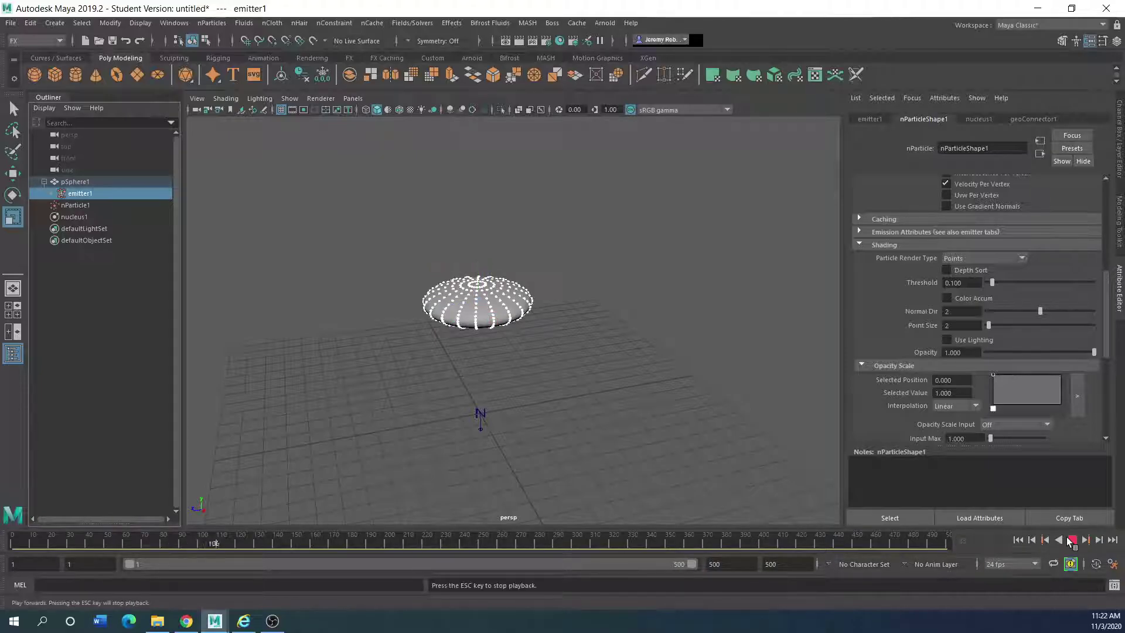
scroll(481, 358, up, 2)
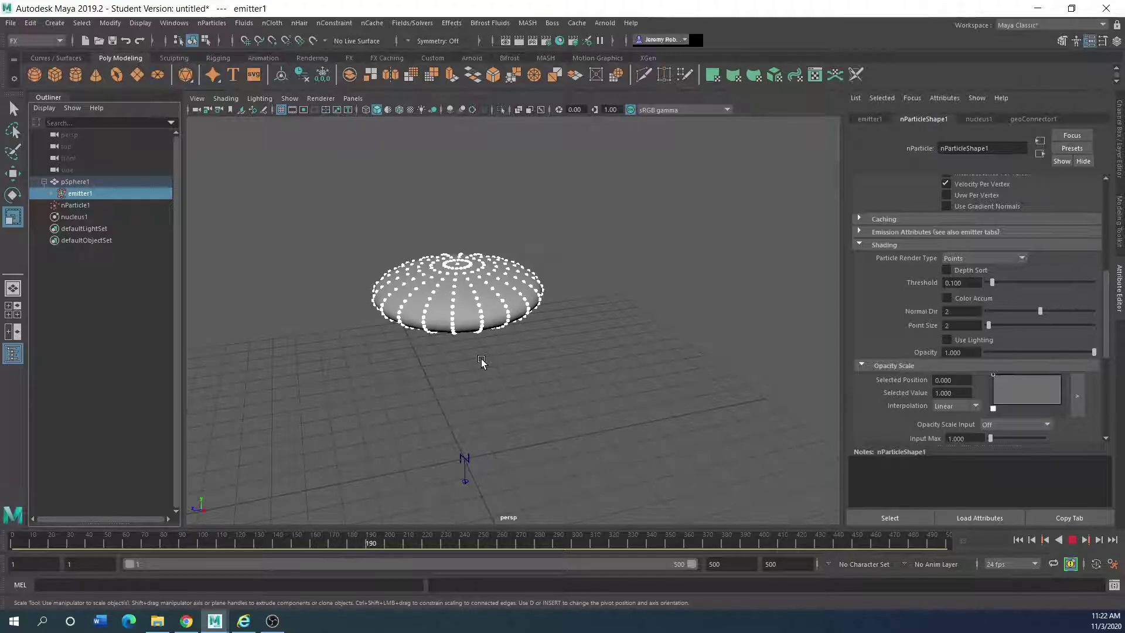
Step: Set the nParticles' render type to Spheres and replay the simulation from the first frame
scroll(480, 358, down, 2)
alt+drag(479, 350, 461, 334)
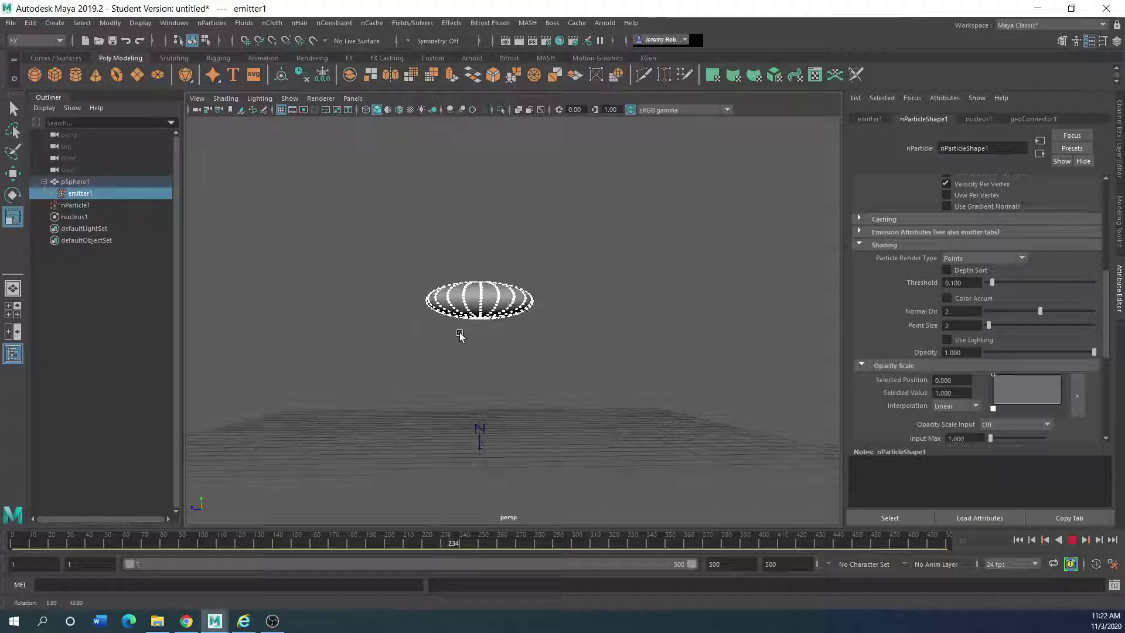
click(1023, 258)
click(969, 318)
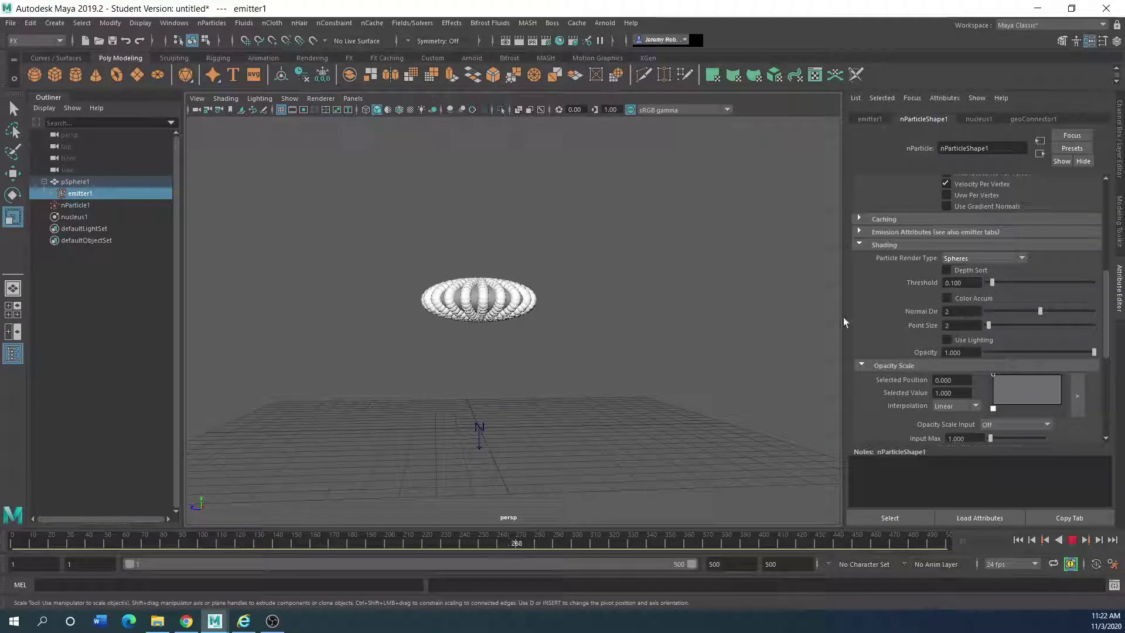
scroll(1003, 390, up, 3)
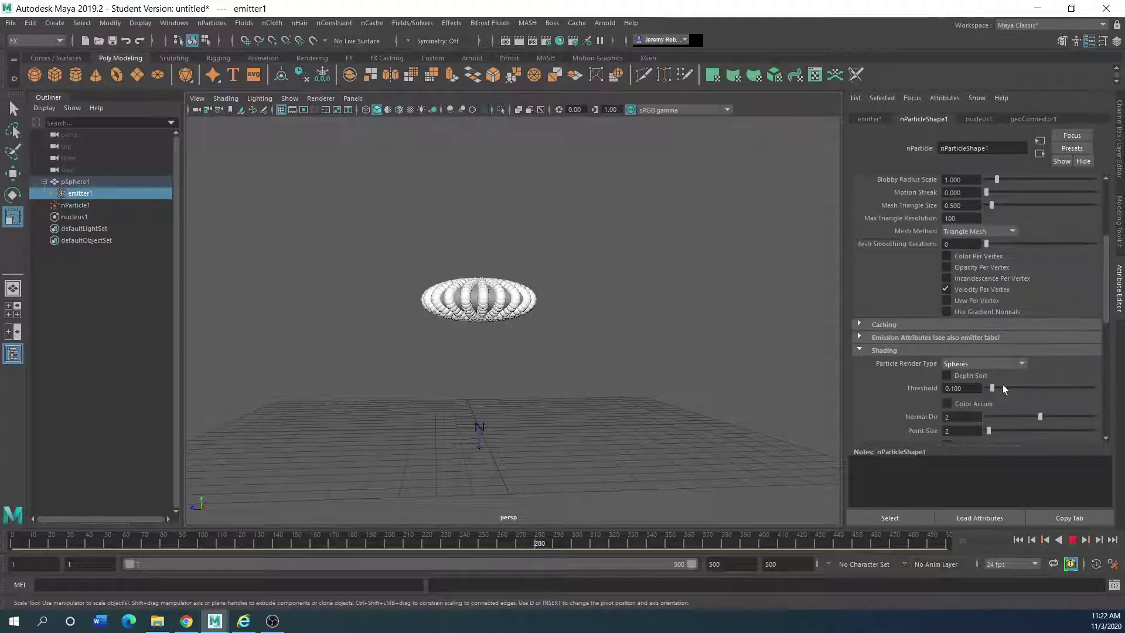
click(1072, 540)
click(1018, 540)
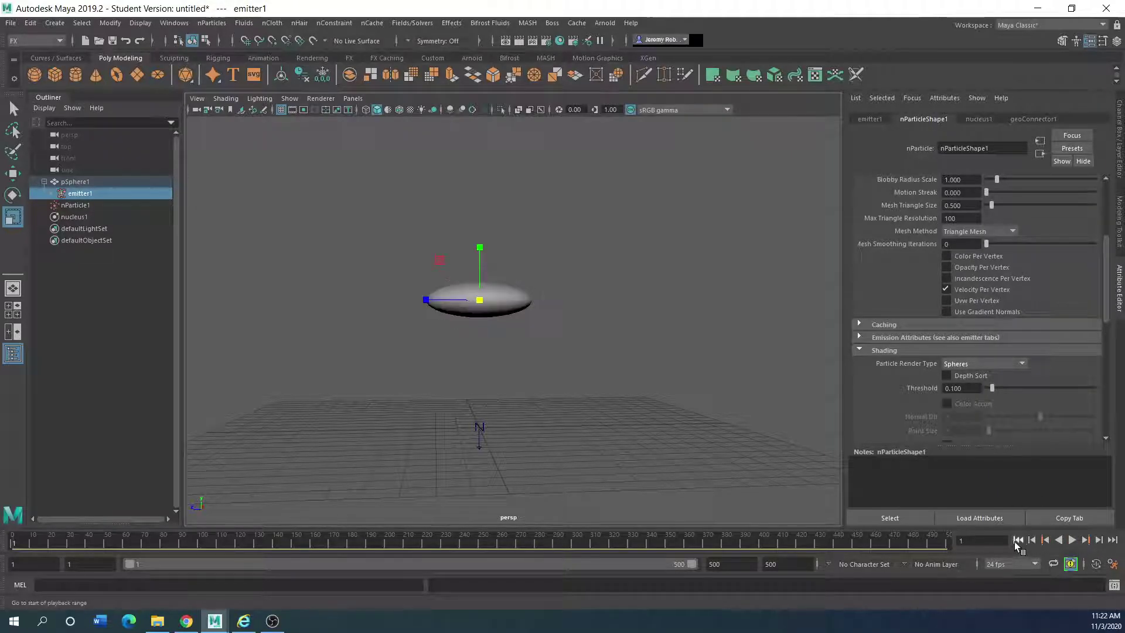
click(1071, 539)
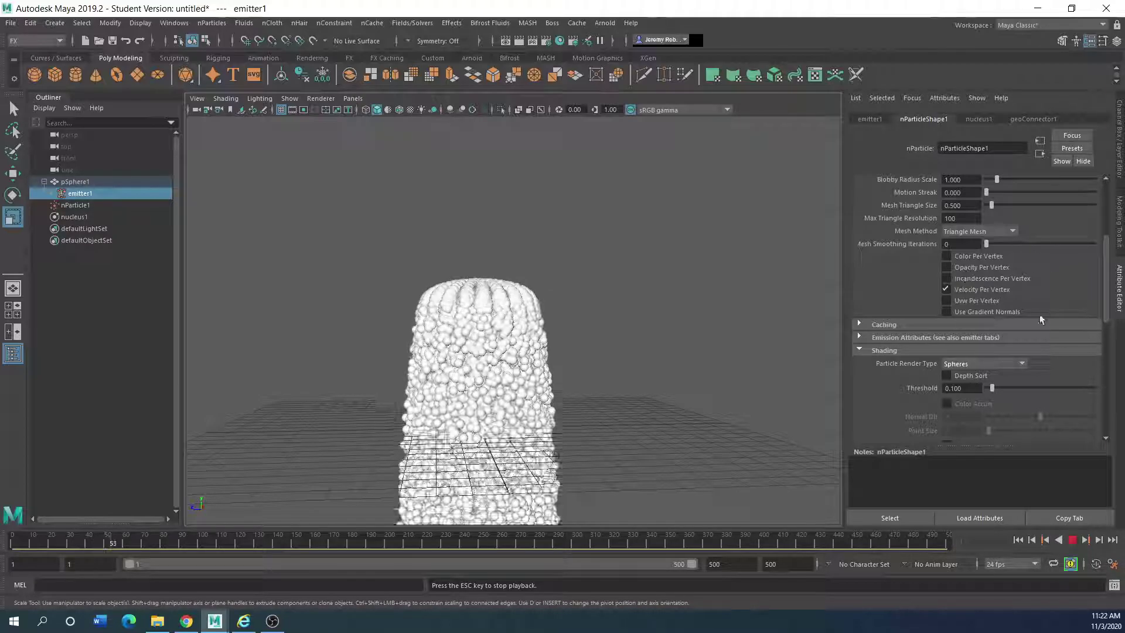
Step: Switch the particle render type back to Points, check the emission, and rewind the simulation to the first frame
click(1022, 364)
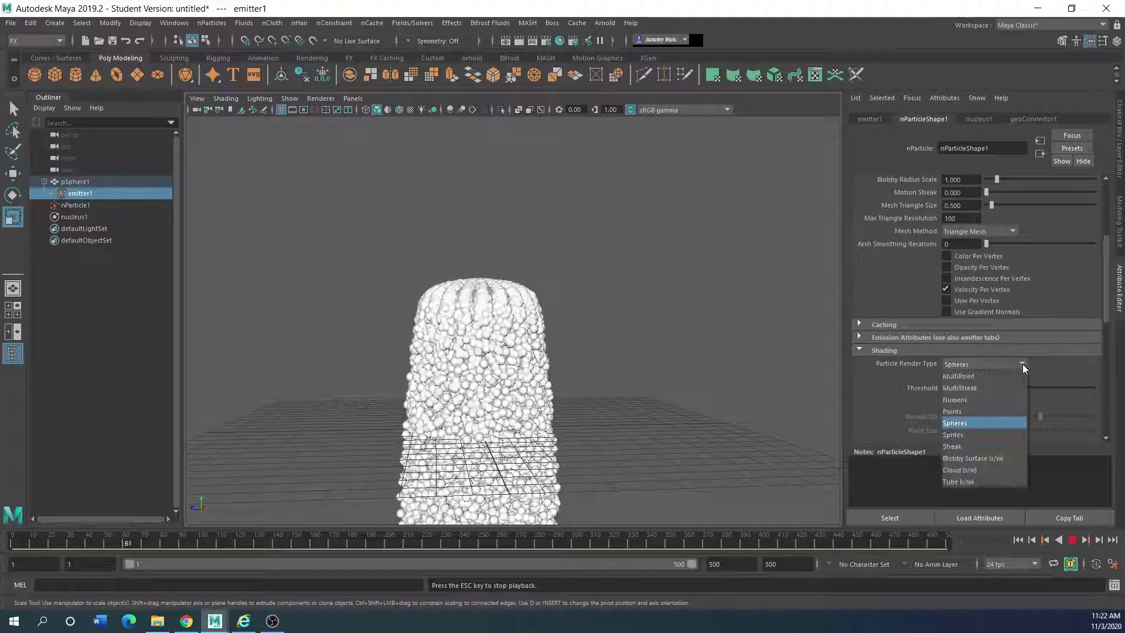
click(961, 410)
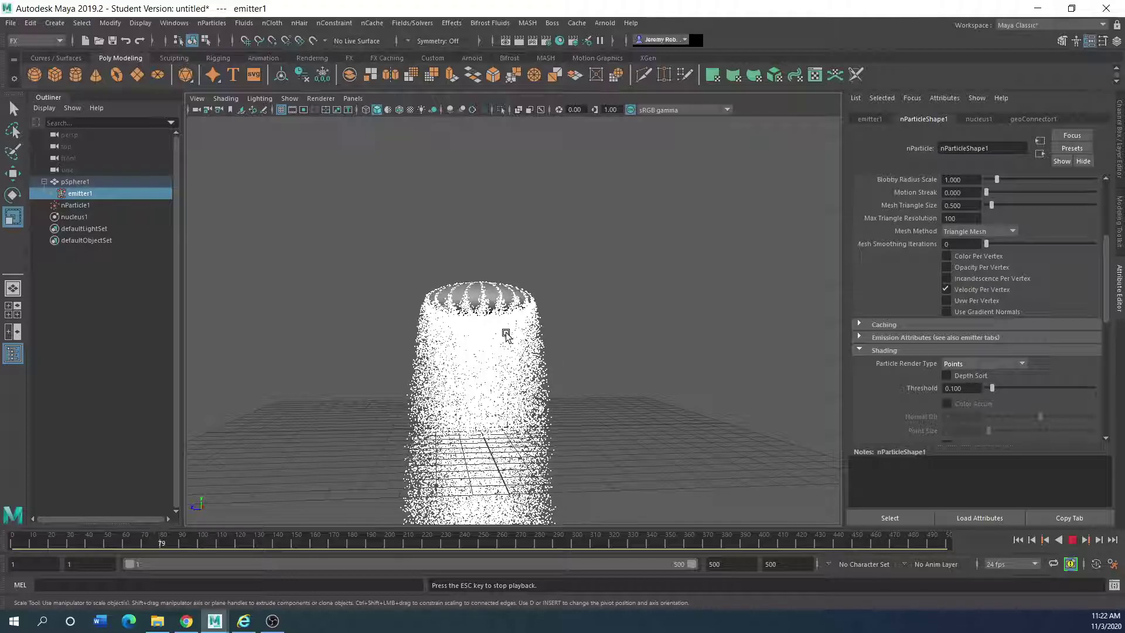
scroll(506, 333, up, 3)
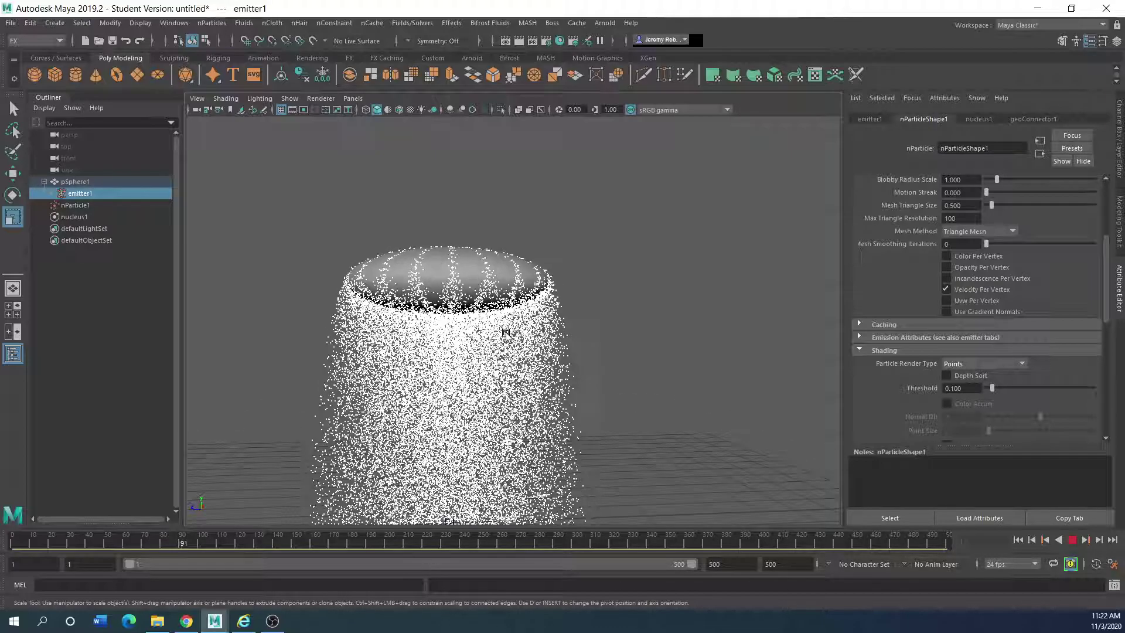
scroll(506, 333, down, 2)
alt+drag(506, 332, 411, 342)
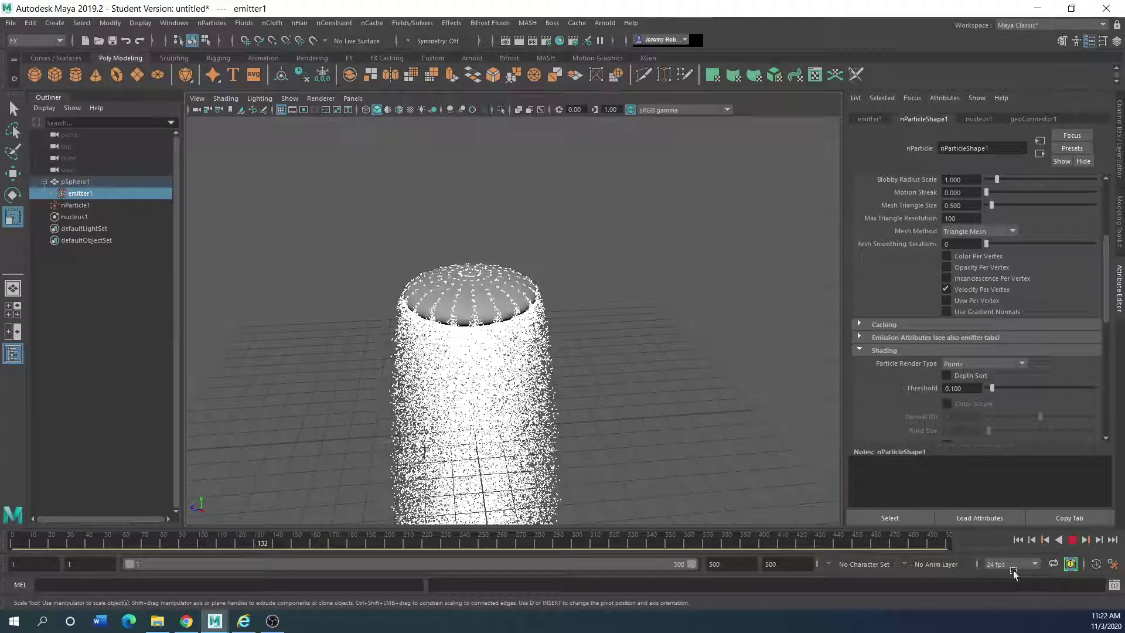
click(1073, 540)
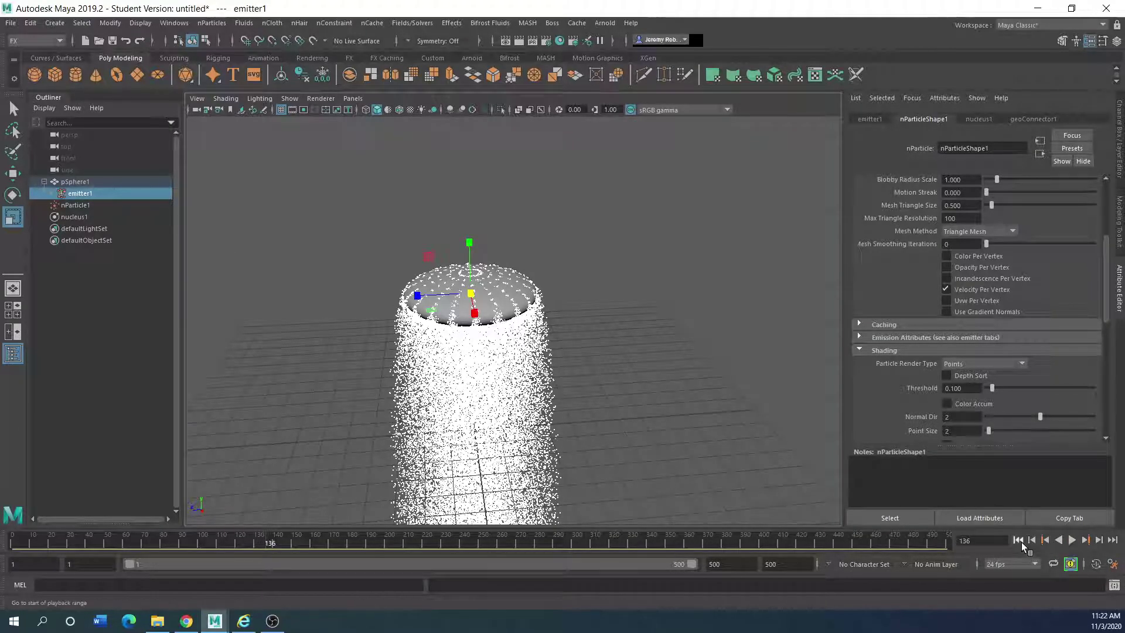
click(1018, 540)
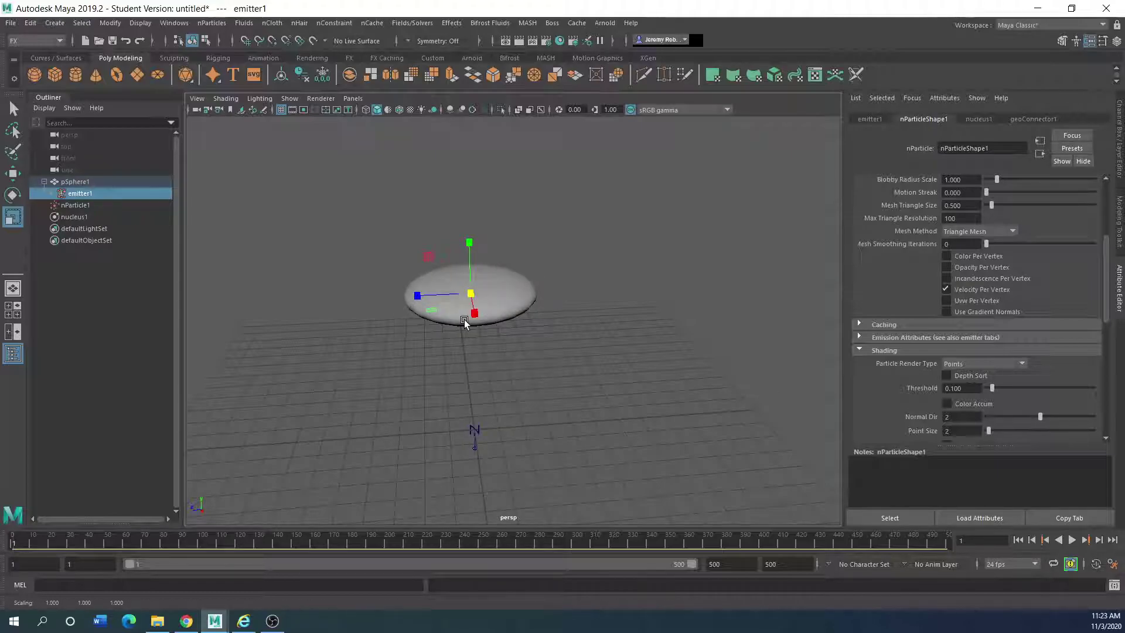
Step: Undo the render type changes and the emitter creation, going back to the flattened sphere alone
key(ctrl+z)
key(ctrl+z)
key(ctrl+z)
key(ctrl+z)
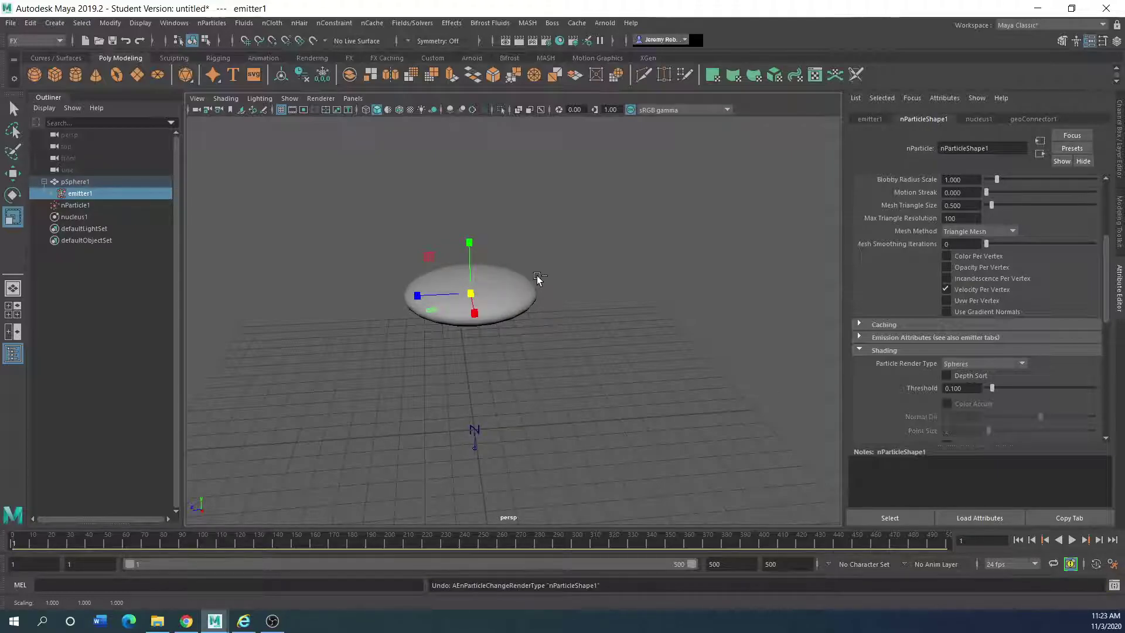
key(ctrl+z)
key(ctrl+z)
key(ctrl+z)
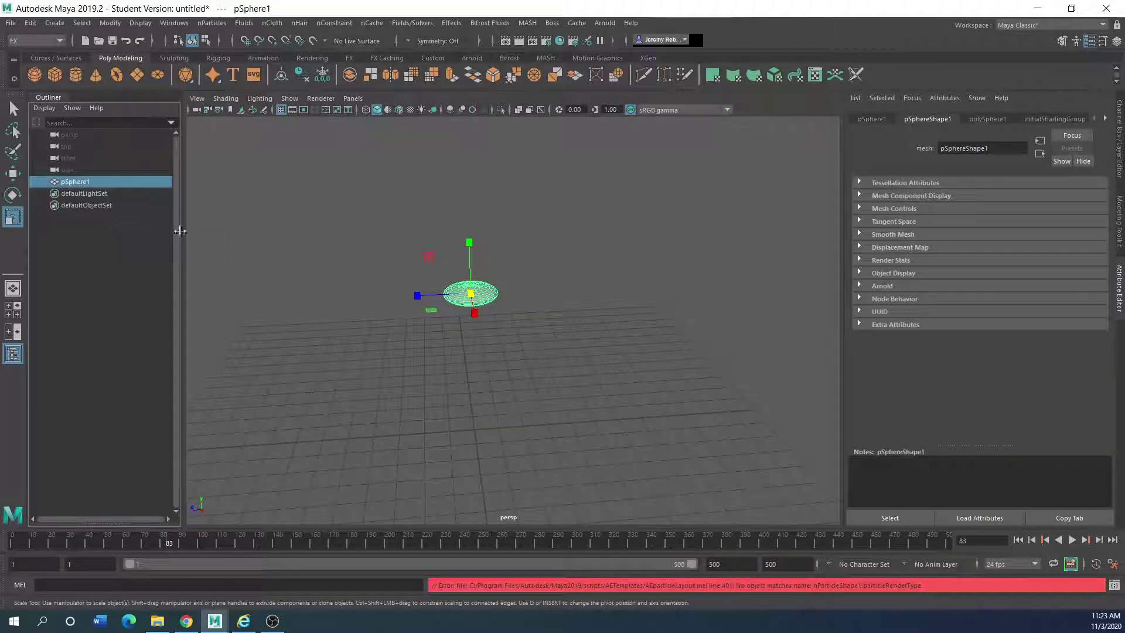
key(ctrl+z)
key(ctrl+z)
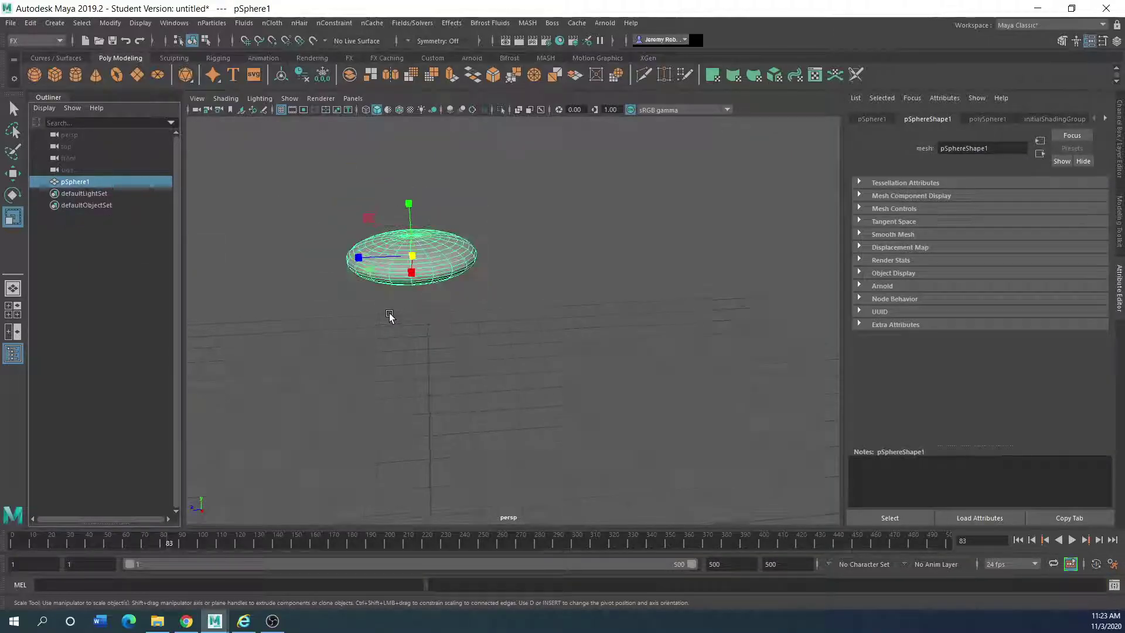
Step: Switch the flattened sphere to face mode and select the second ring of faces around its underside pole
alt+drag(385, 304, 386, 229)
scroll(422, 293, up, 6)
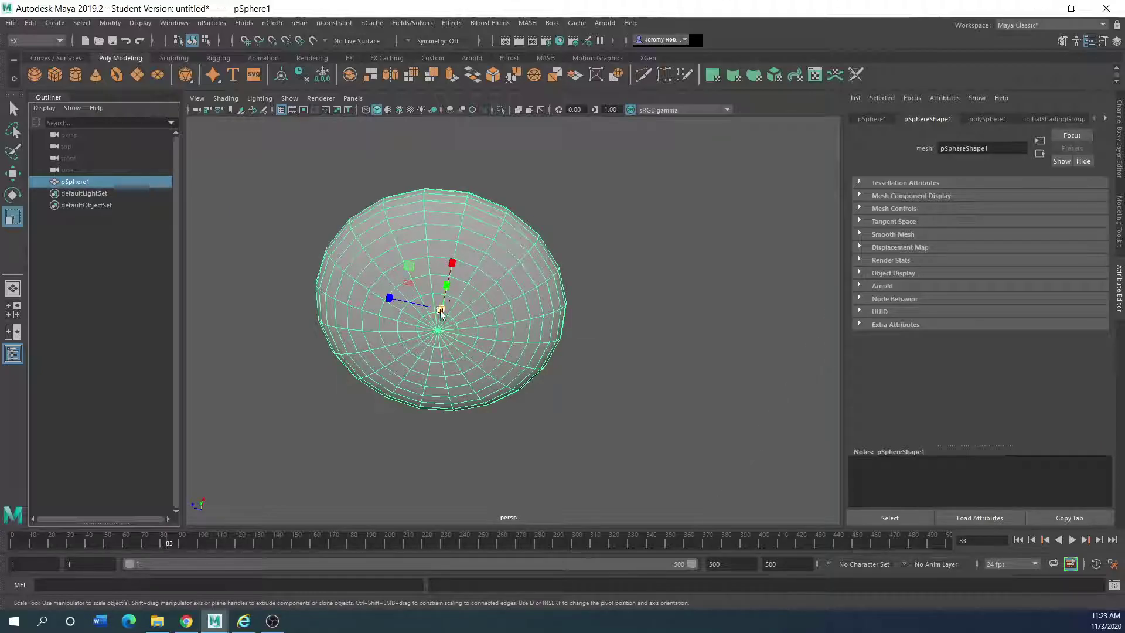
right_drag(441, 315, 457, 290)
click(456, 288)
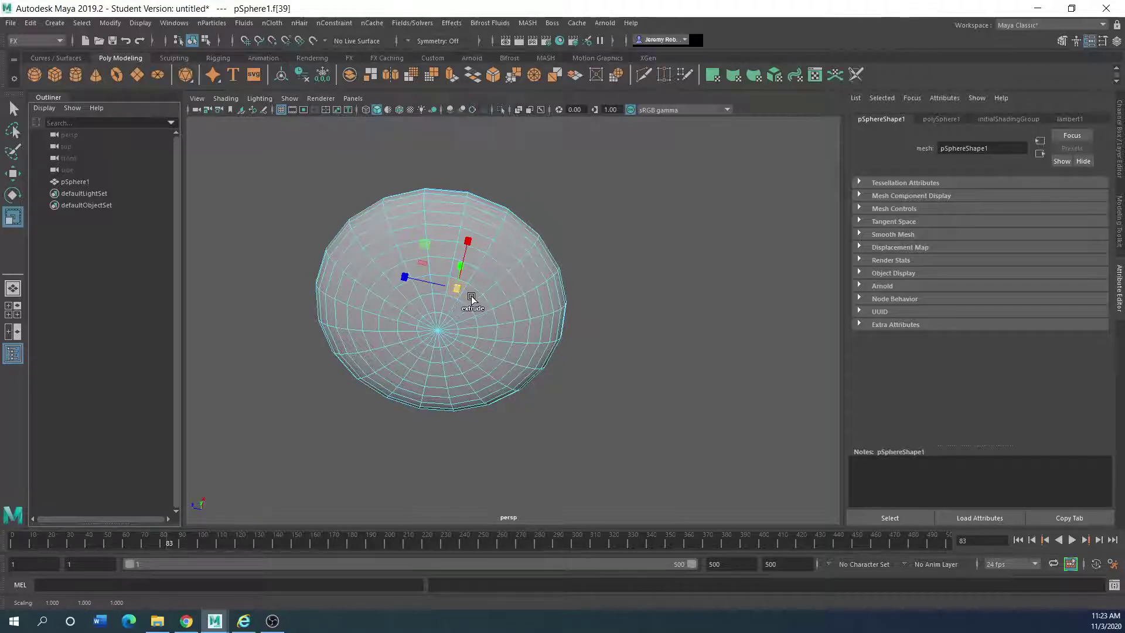
shift+double_click(456, 298)
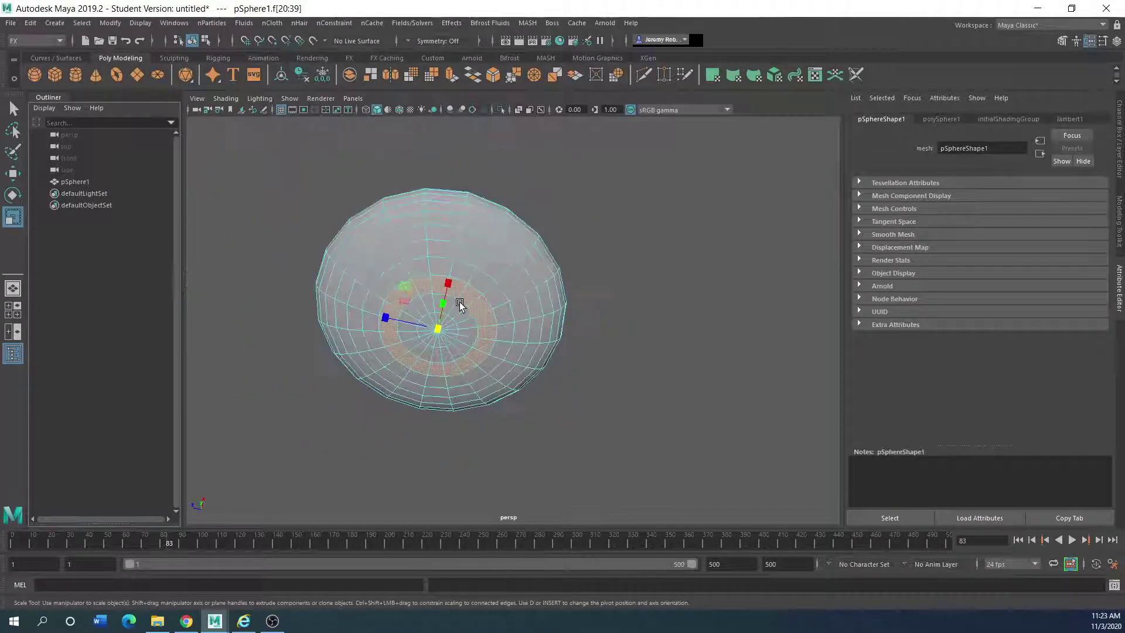
alt+drag(471, 321, 456, 358)
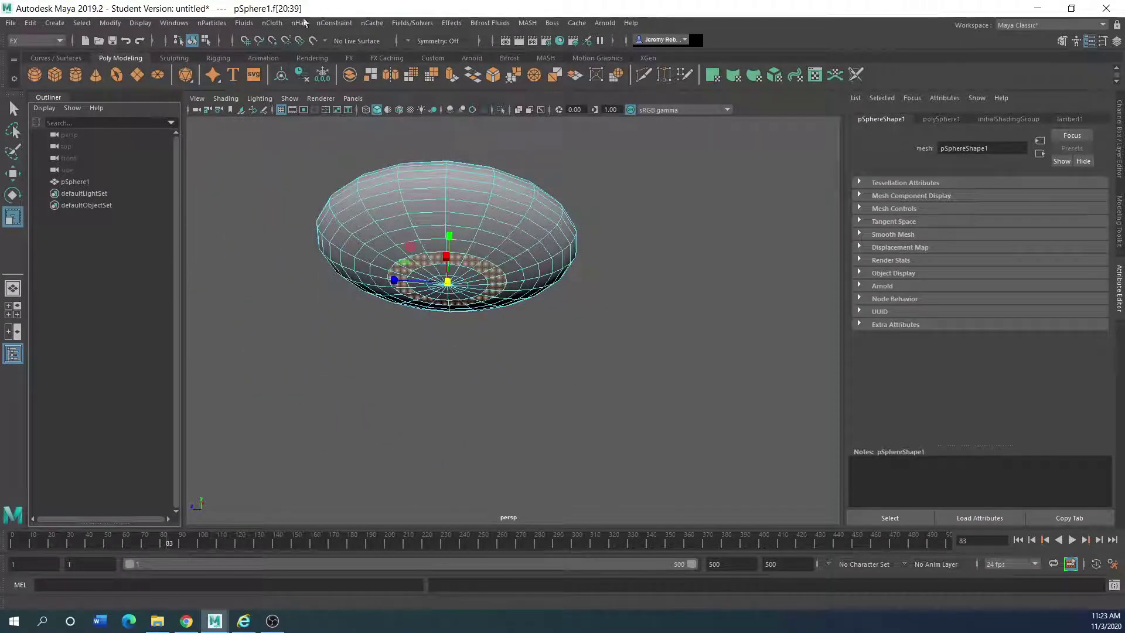
Step: Try creating an nParticle emitter with the face ring selected, and play the simulation to test it
click(212, 22)
click(263, 164)
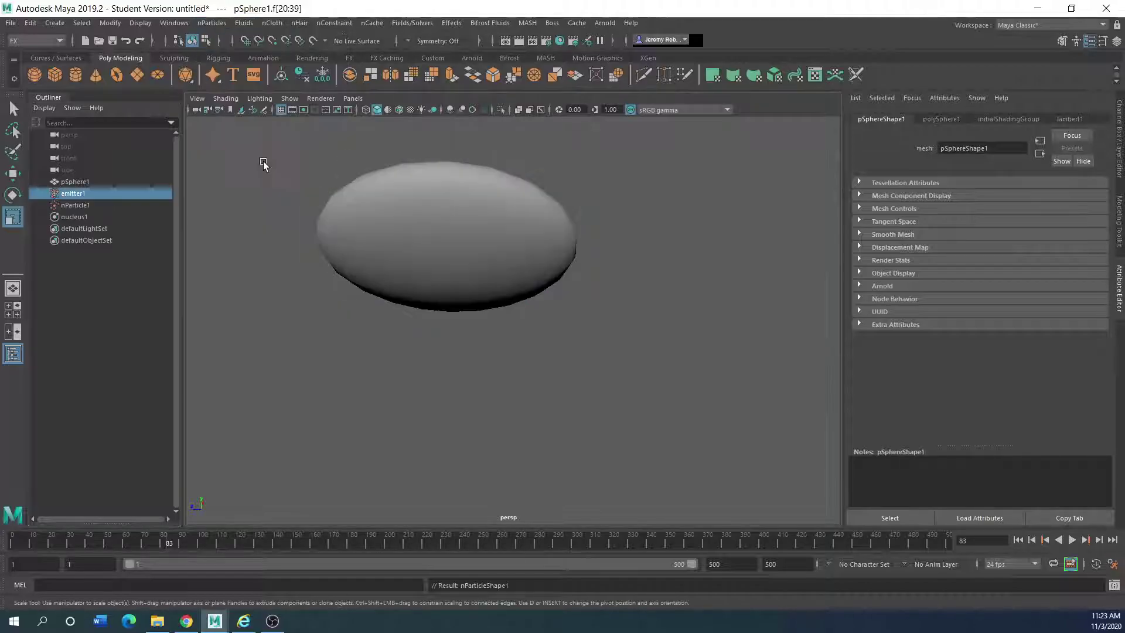
click(1070, 540)
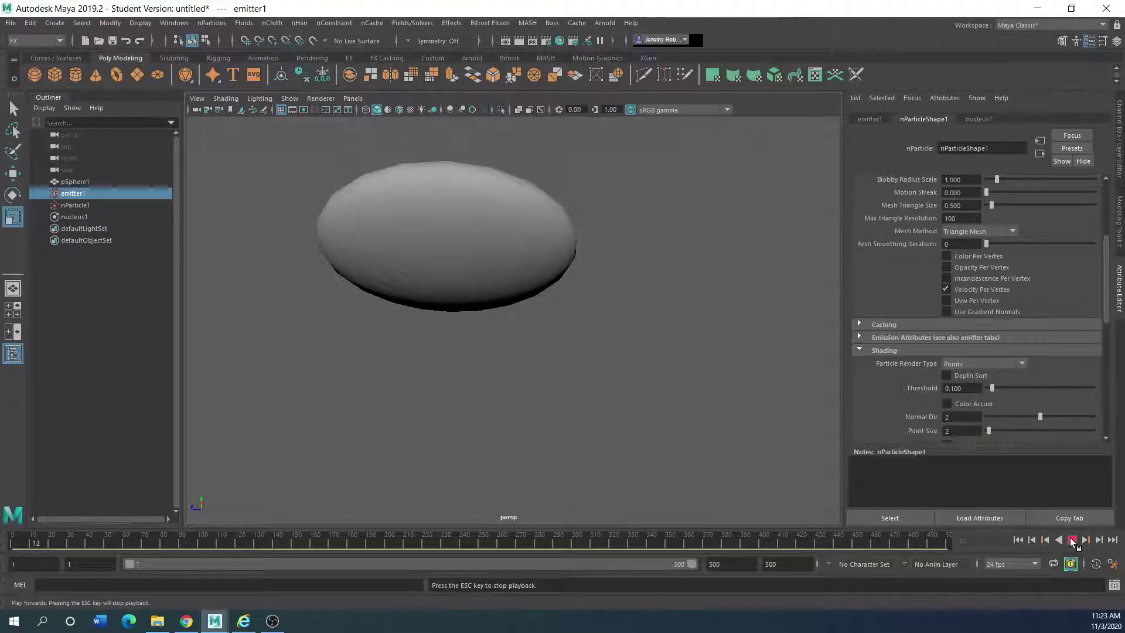
click(409, 223)
click(1072, 541)
click(1072, 540)
key(Escape)
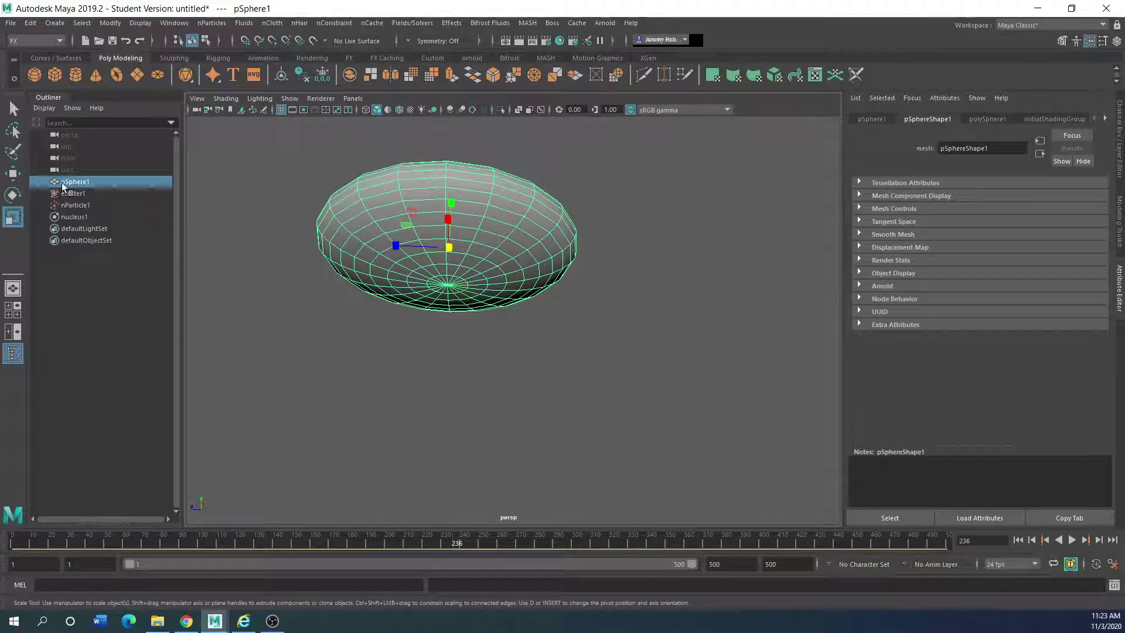
Step: Delete the new emitter, its nParticle object and the nucleus from the scene
click(71, 195)
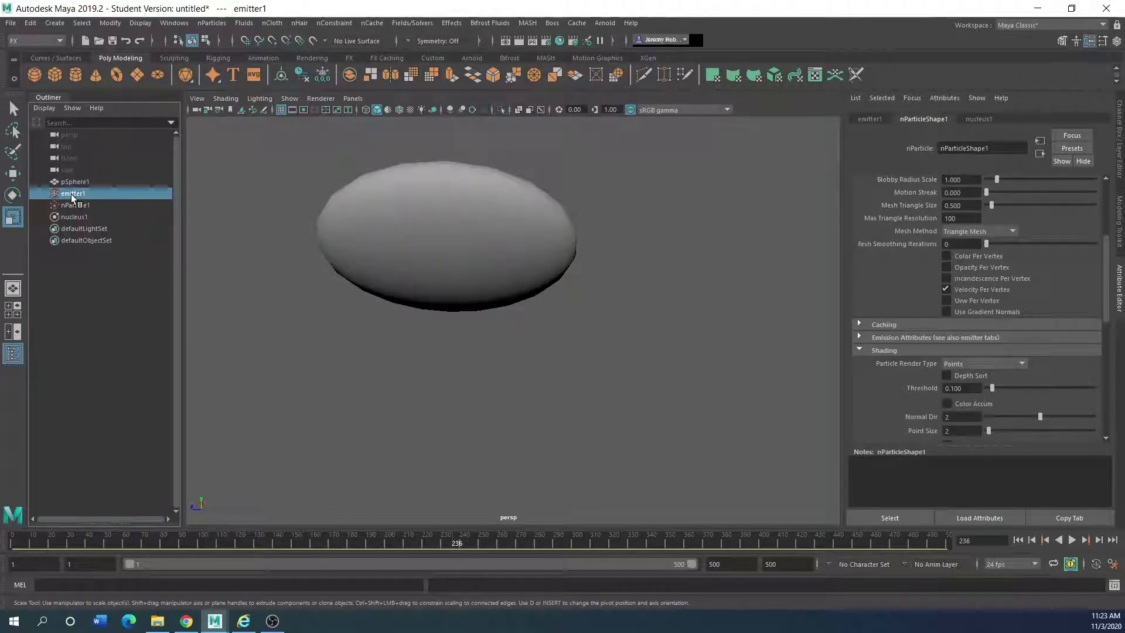
key(Delete)
click(73, 193)
key(Delete)
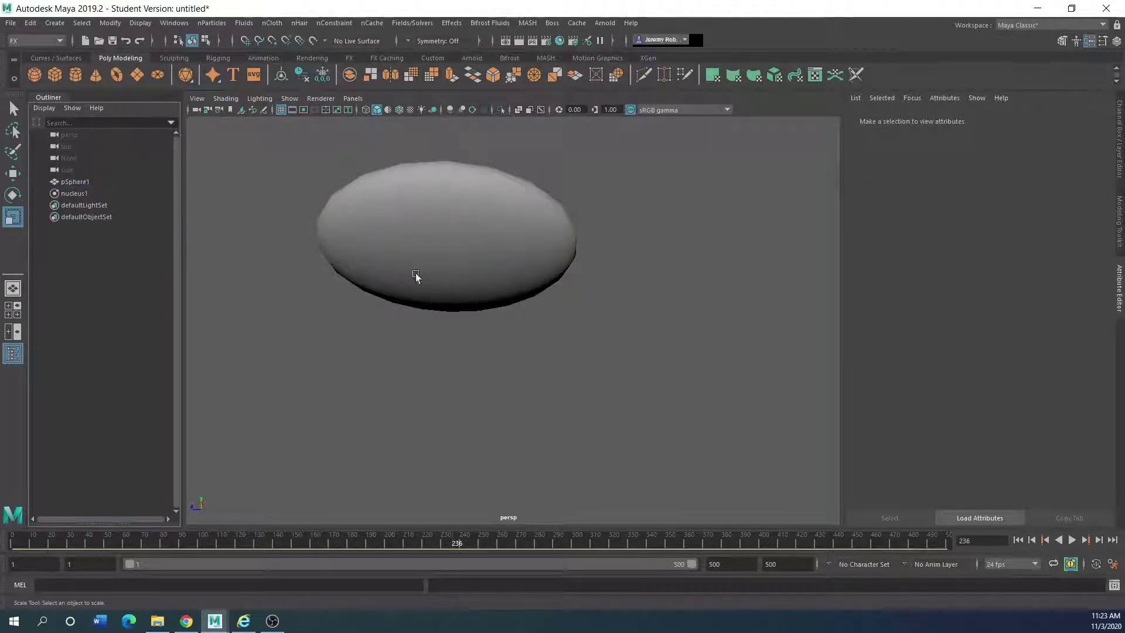
click(76, 195)
key(Delete)
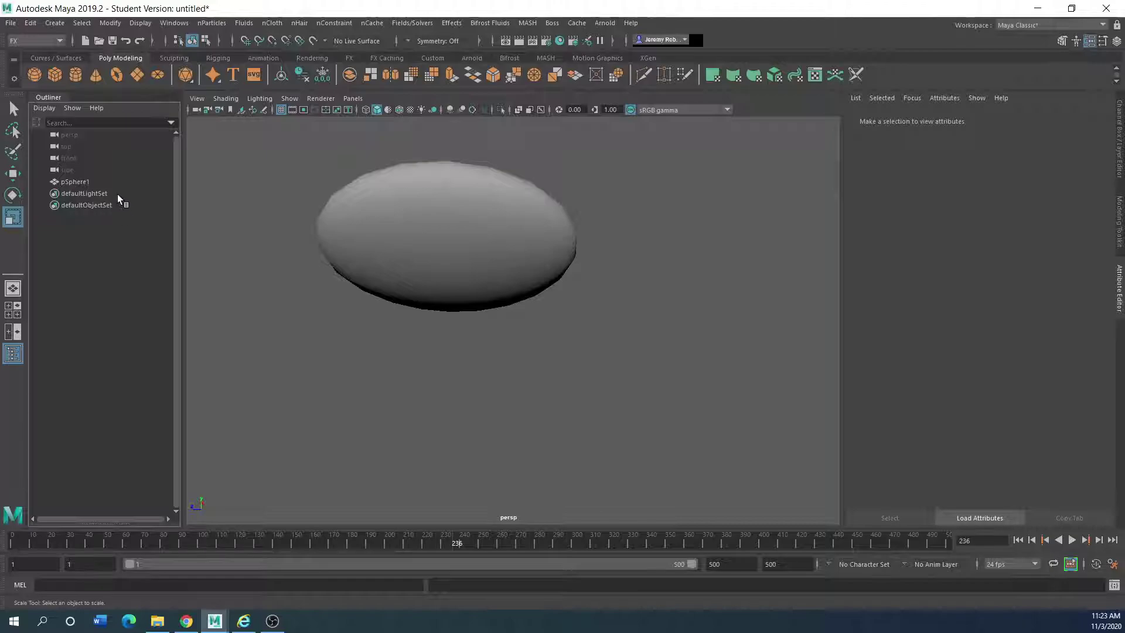
Step: Delete the construction history of the flattened sphere
click(541, 274)
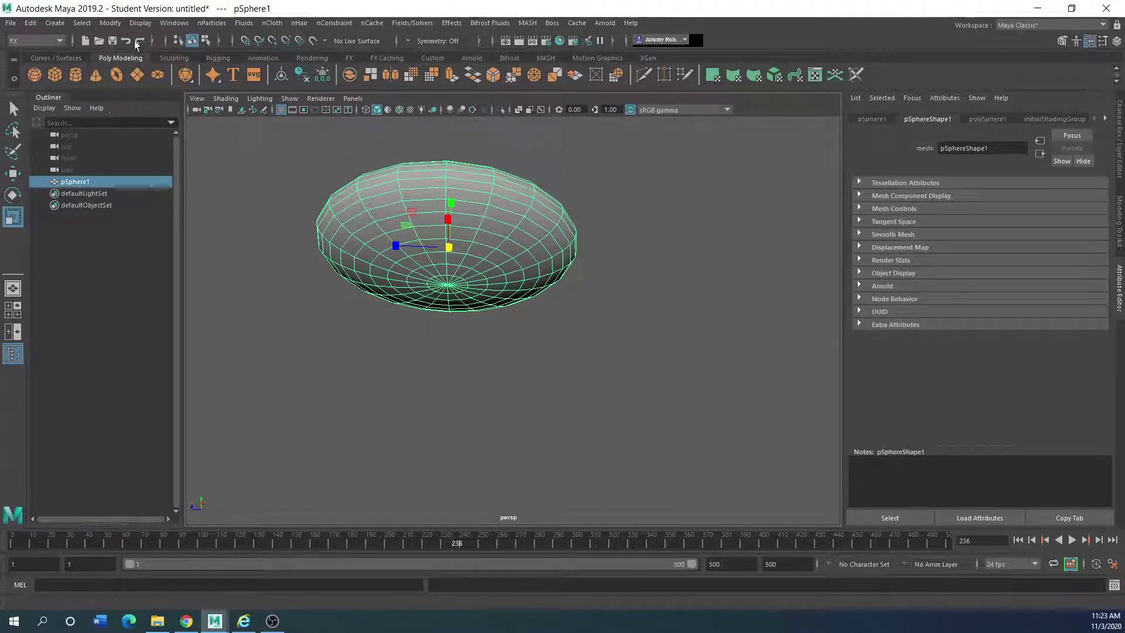
click(30, 22)
mouse_move(99, 163)
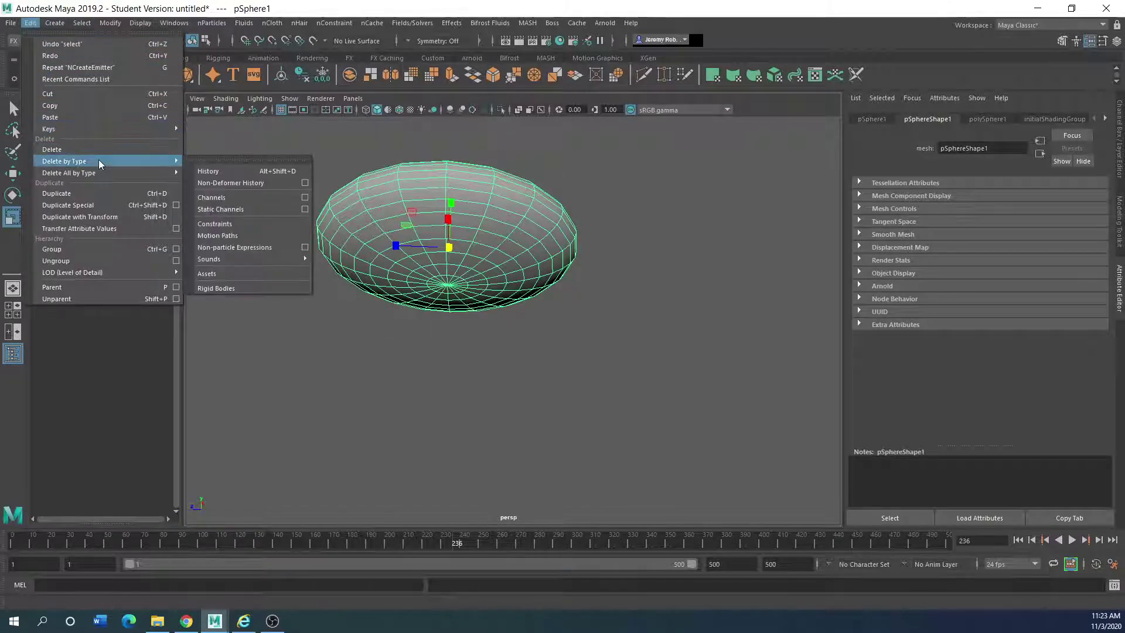
click(208, 171)
click(405, 324)
click(443, 289)
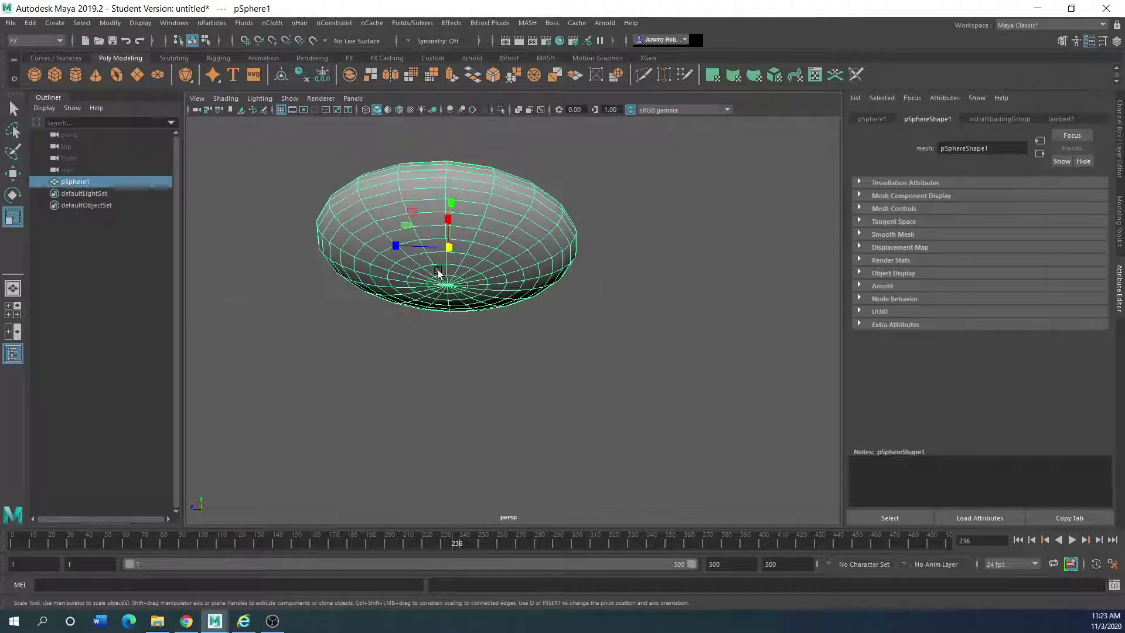
Step: Emit nParticles from the ring of faces on the sphere's underside with Emit from Object, and play the simulation
scroll(440, 258, up, 2)
right_drag(432, 256, 432, 287)
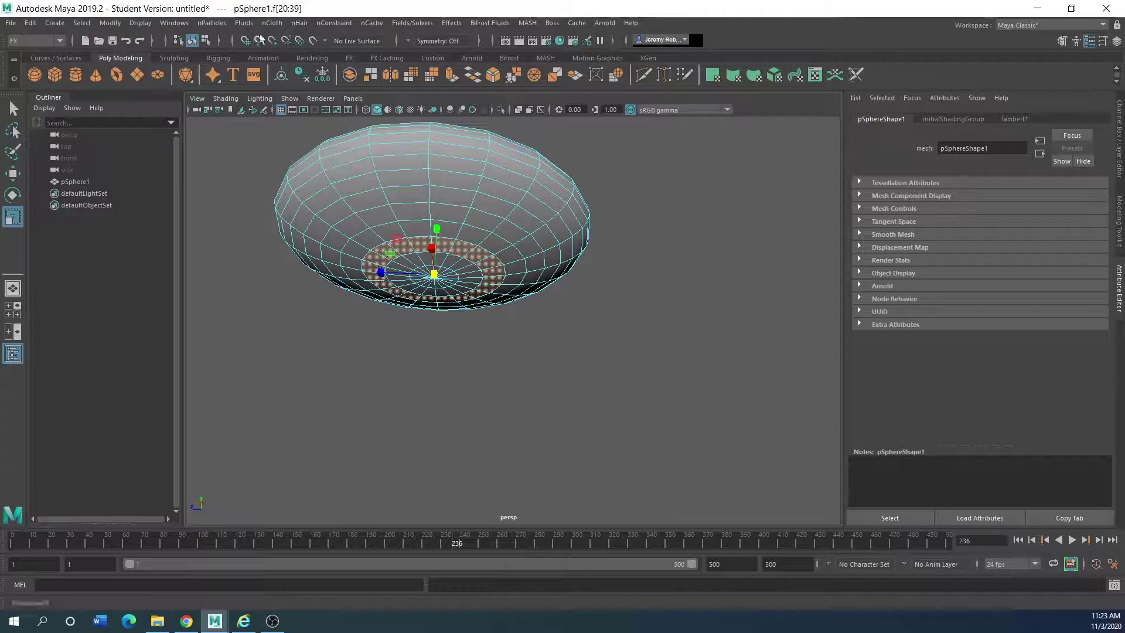
click(209, 25)
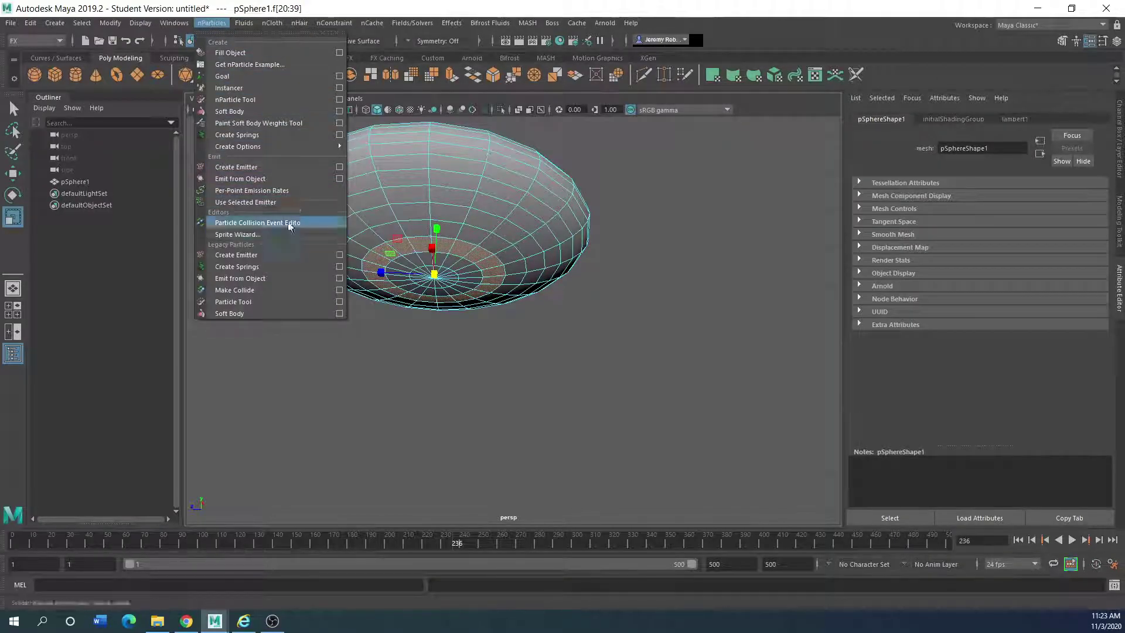
click(268, 179)
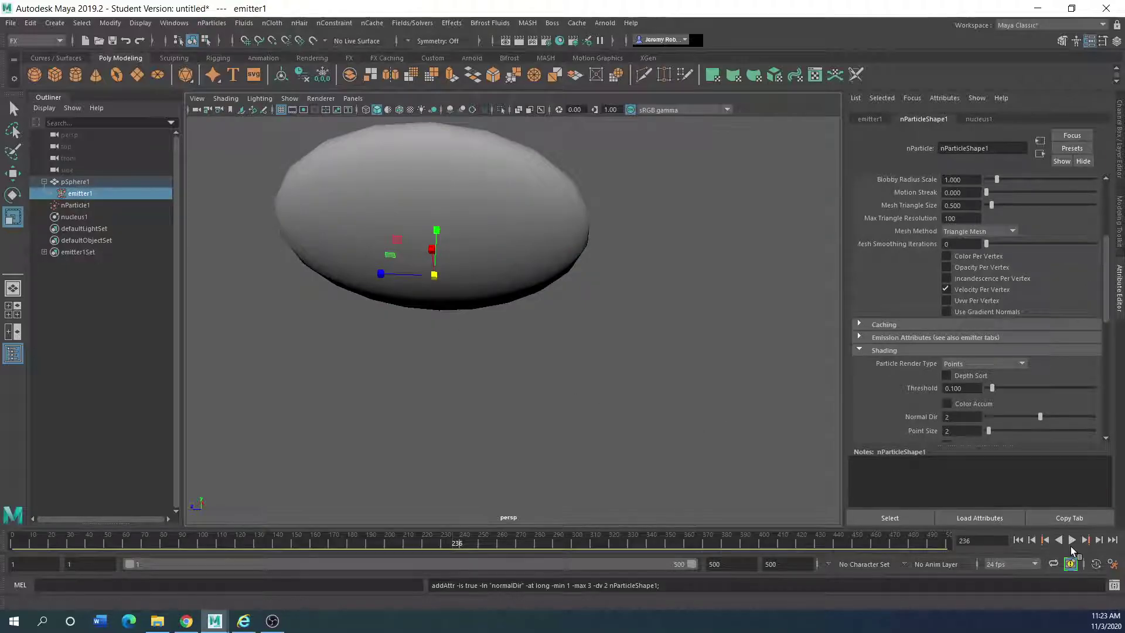
click(1072, 539)
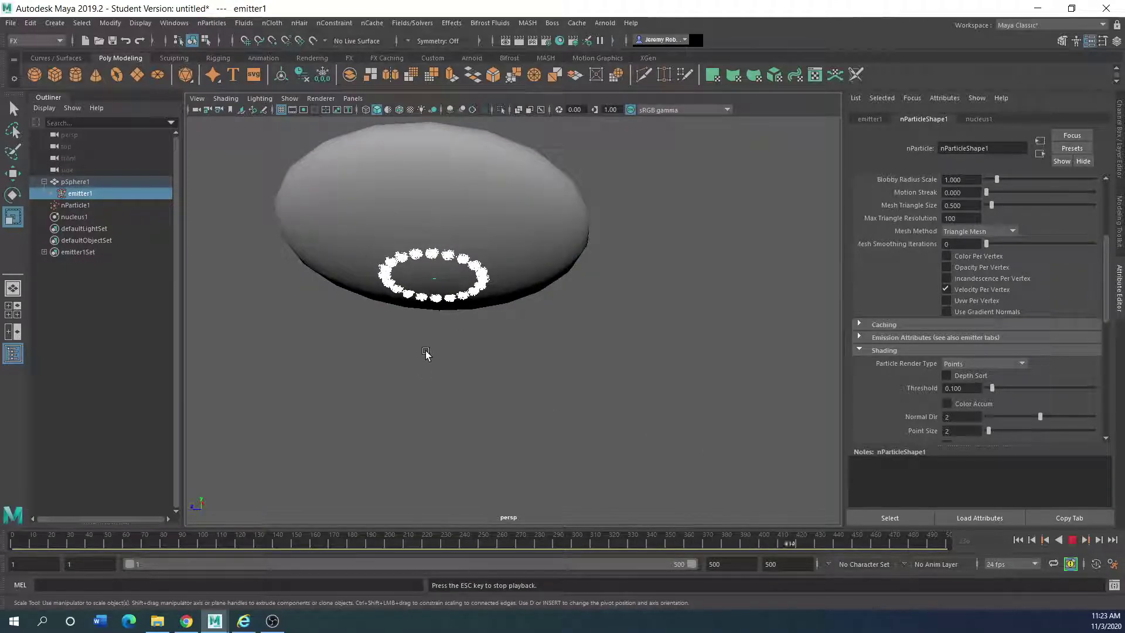
Step: Examine the particle stream from a lower side angle and look through the nucleus and particle shape attributes
scroll(511, 383, down, 4)
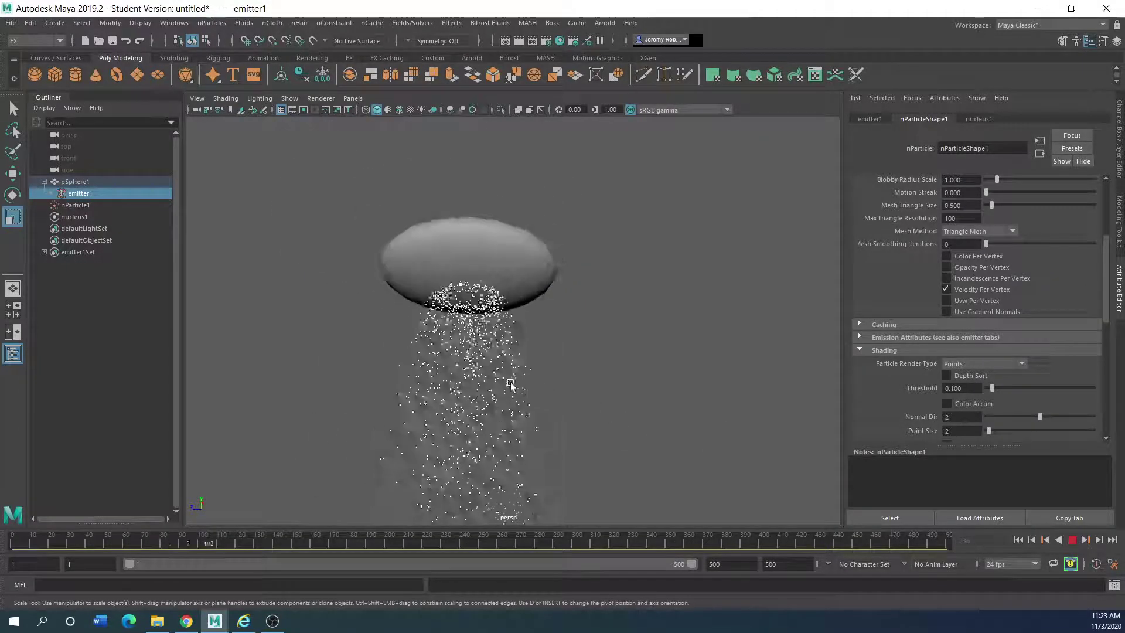
alt+drag(511, 384, 480, 366)
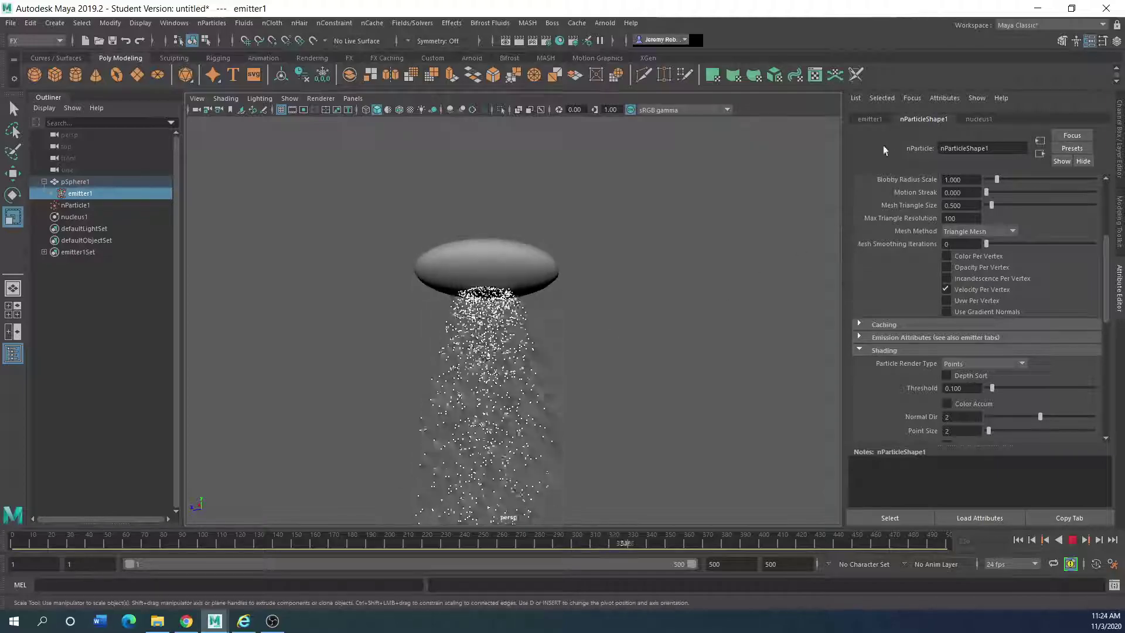
click(979, 119)
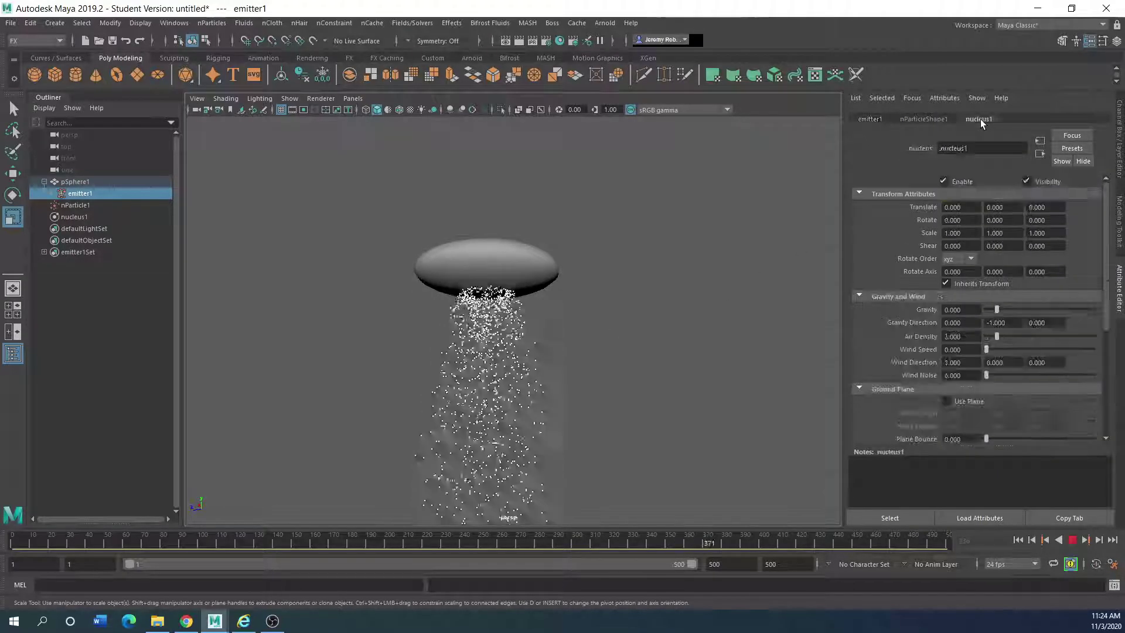
click(924, 119)
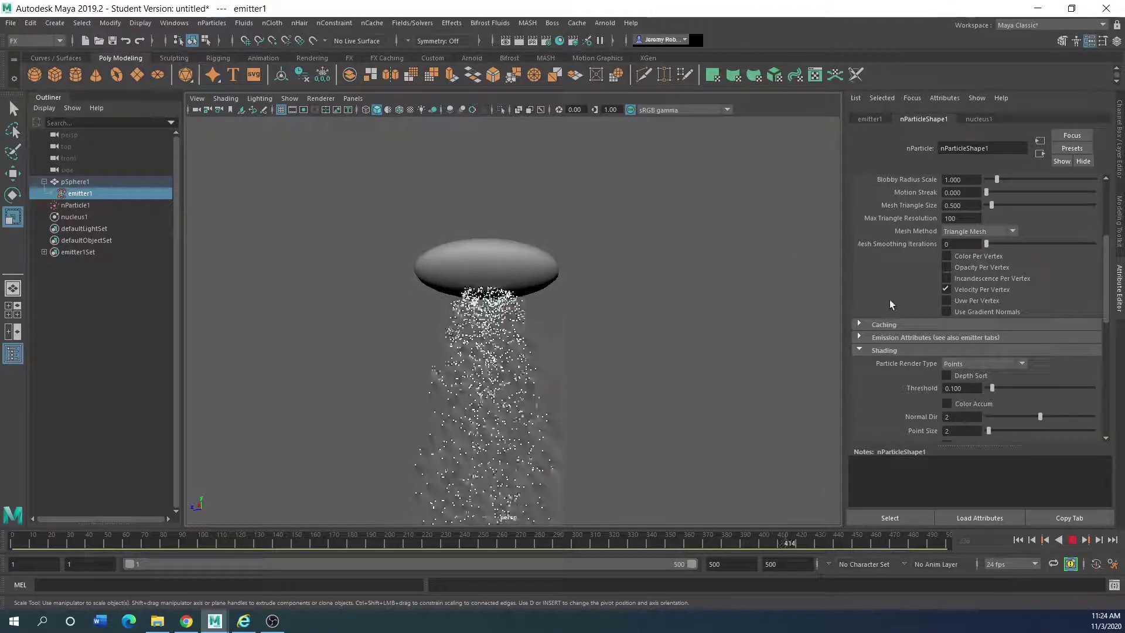
Step: Stop the simulation playback and set the emitter's emission speed to 0.440
key(Escape)
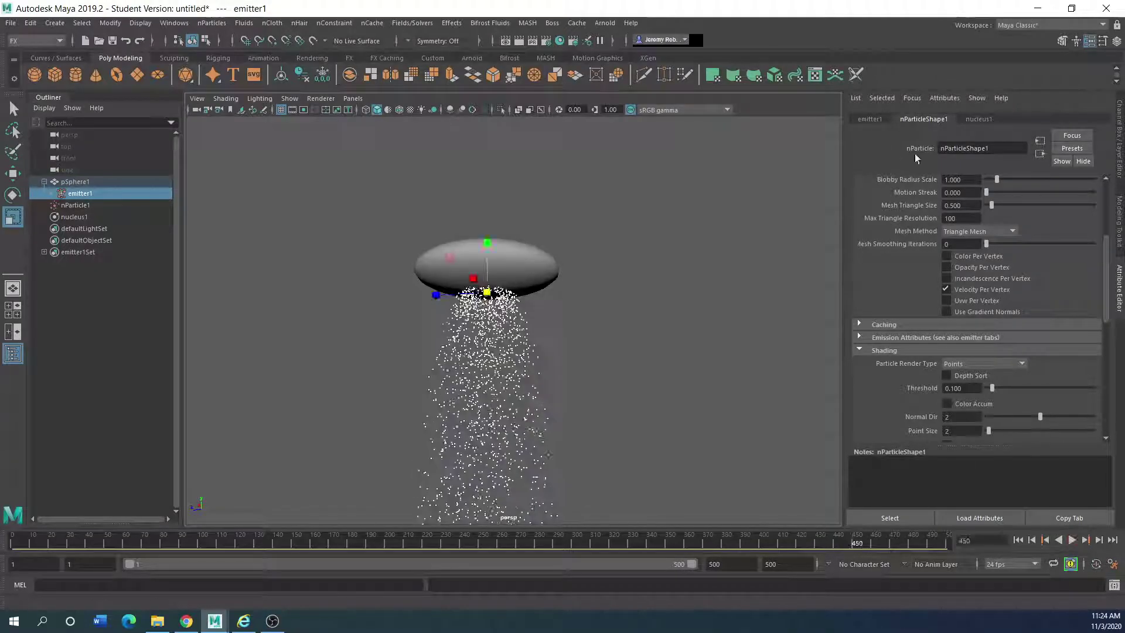
click(870, 120)
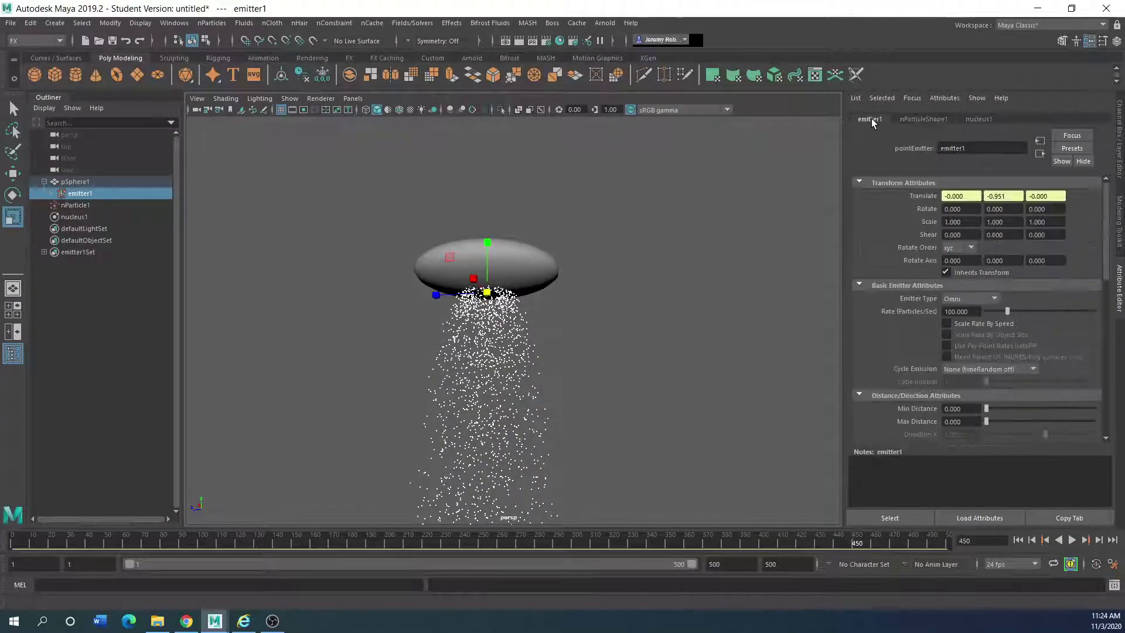
click(859, 286)
click(858, 299)
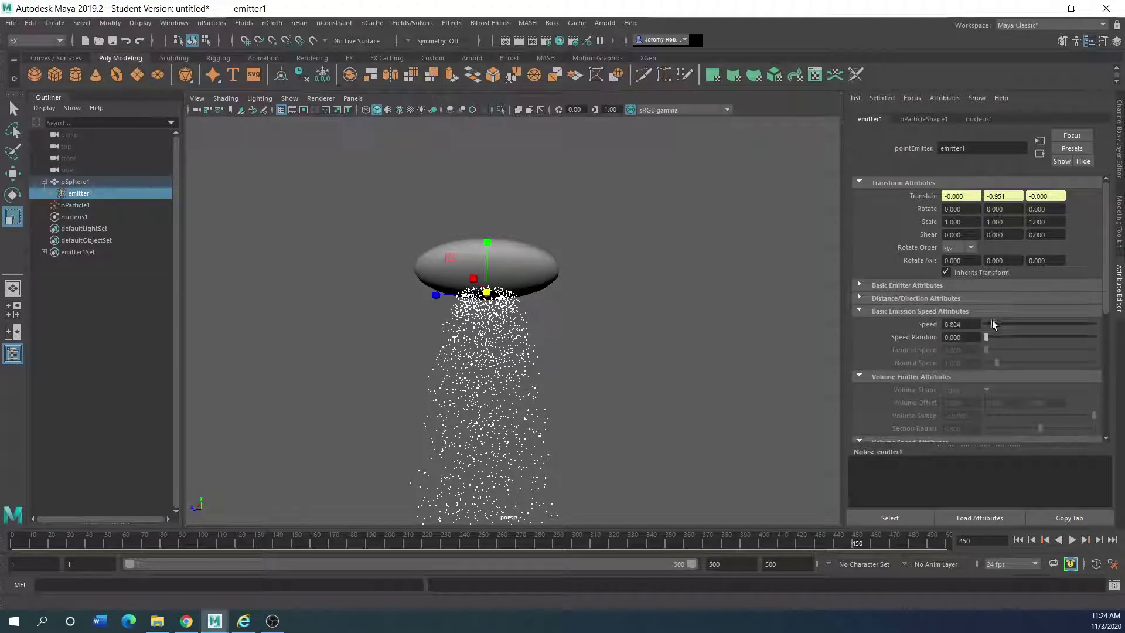
scroll(866, 356, down, 5)
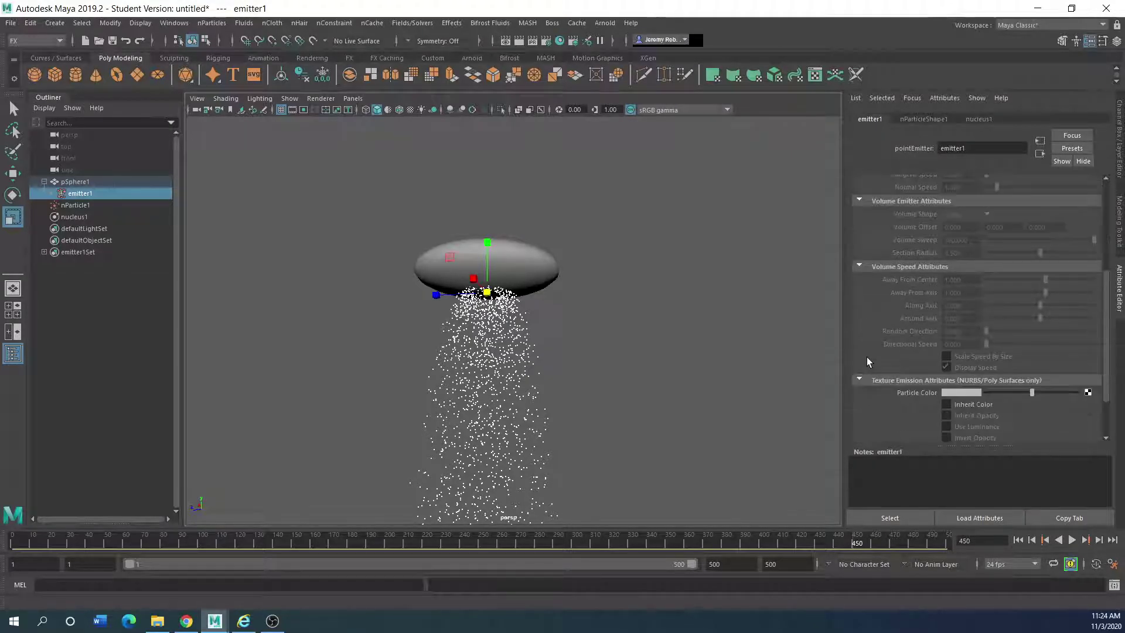
click(860, 379)
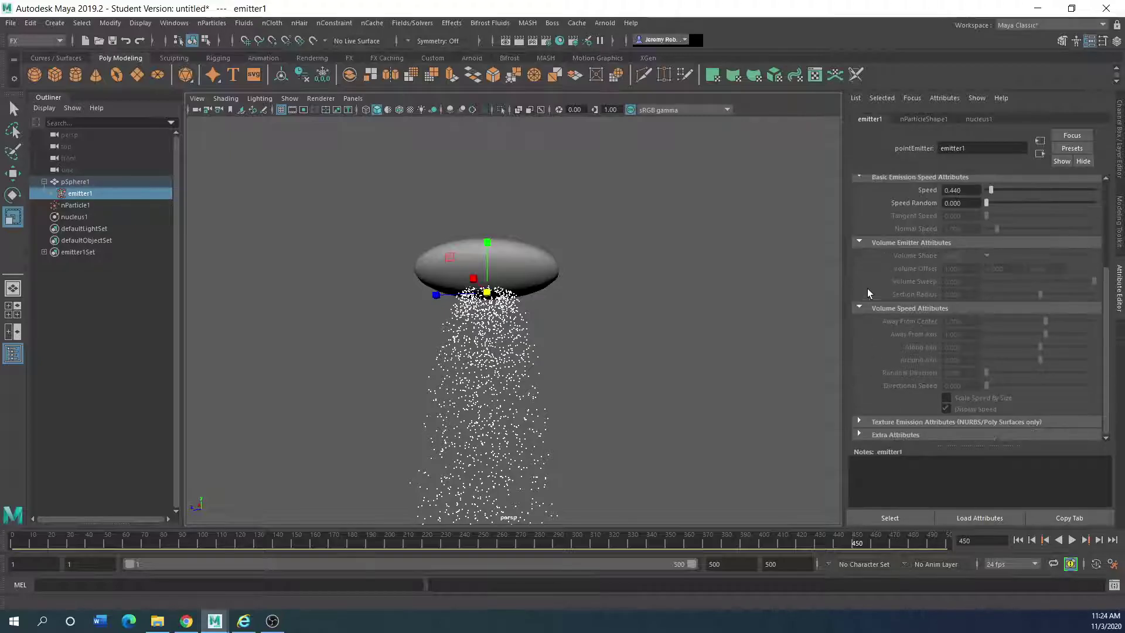
click(859, 242)
click(861, 228)
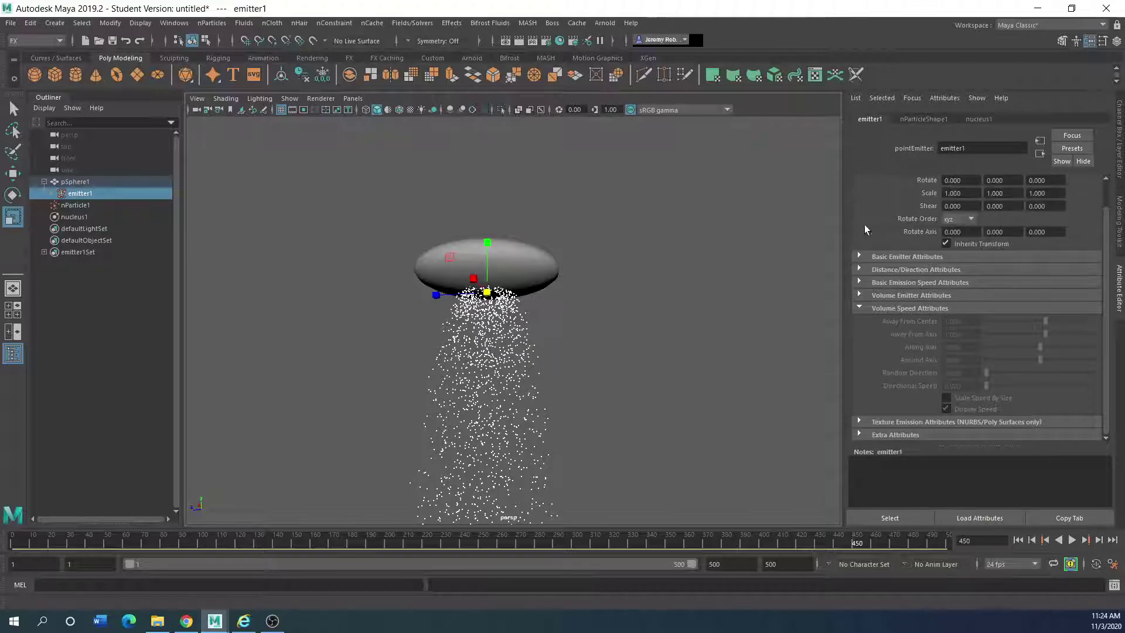
Step: Set the nParticle radius to 0.220 and expand the particle shape's collision settings
click(914, 119)
scroll(932, 272, down, 3)
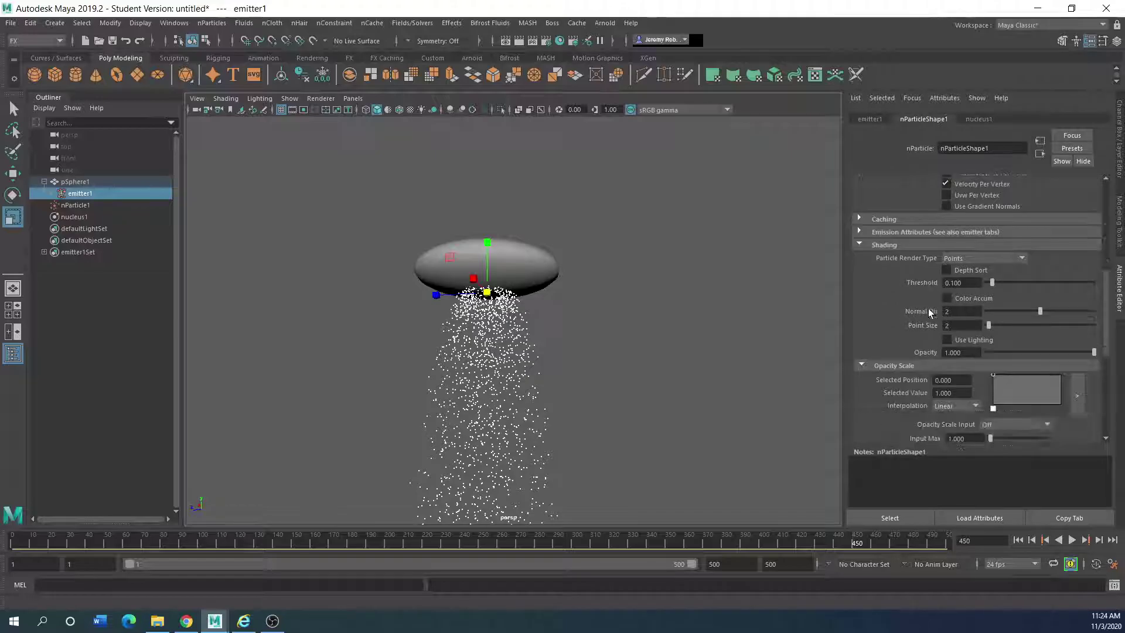
scroll(937, 308, down, 1)
scroll(909, 326, up, 4)
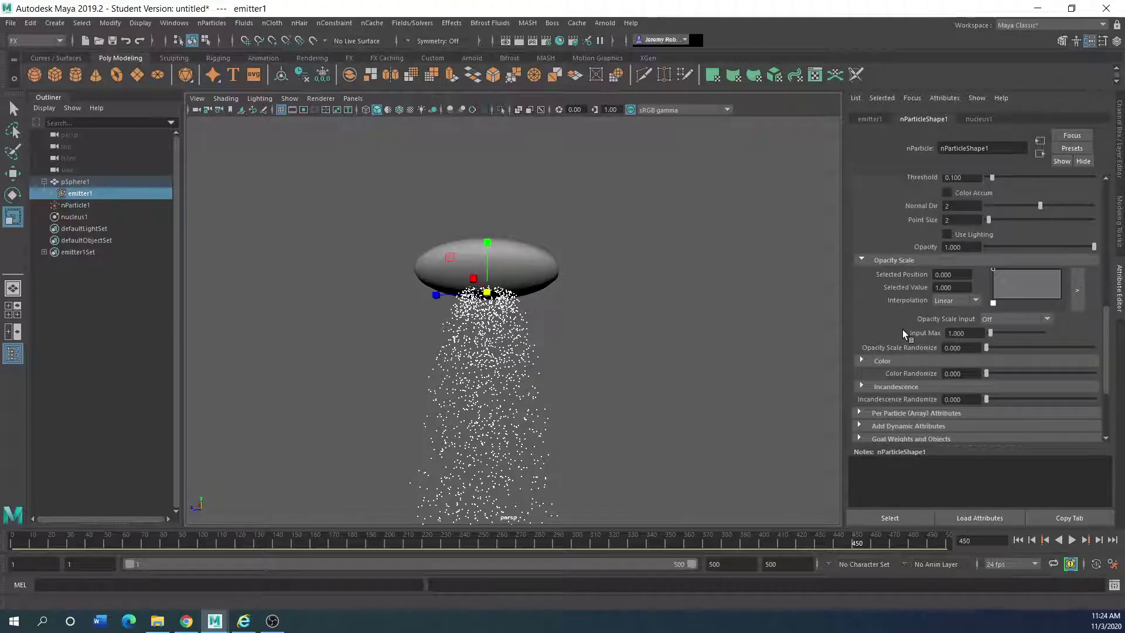
scroll(902, 329, up, 6)
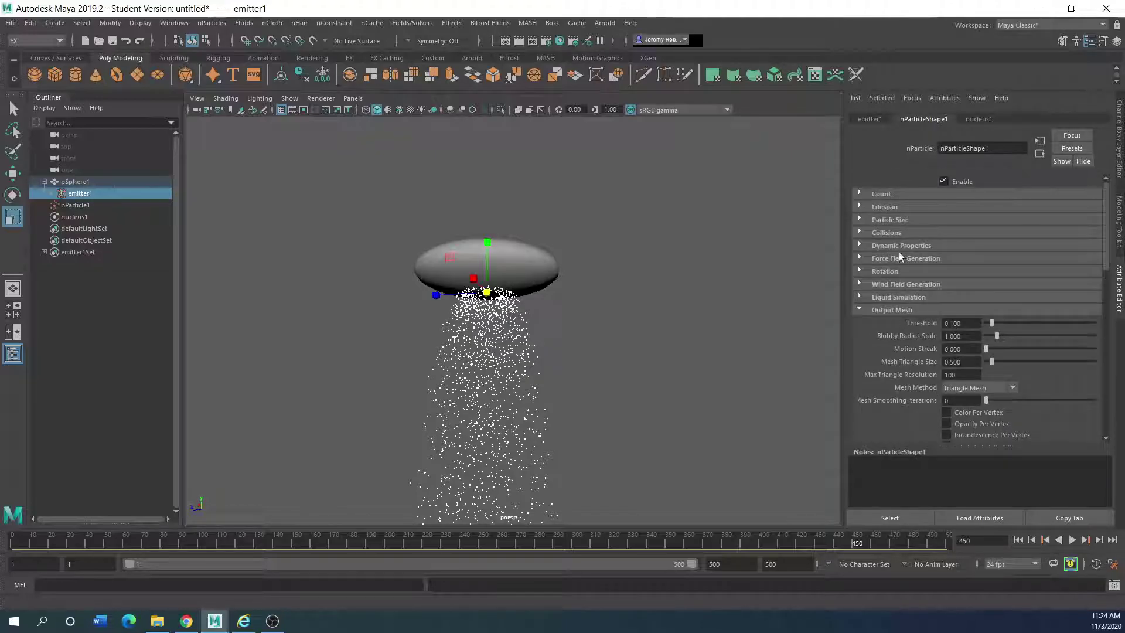
click(858, 206)
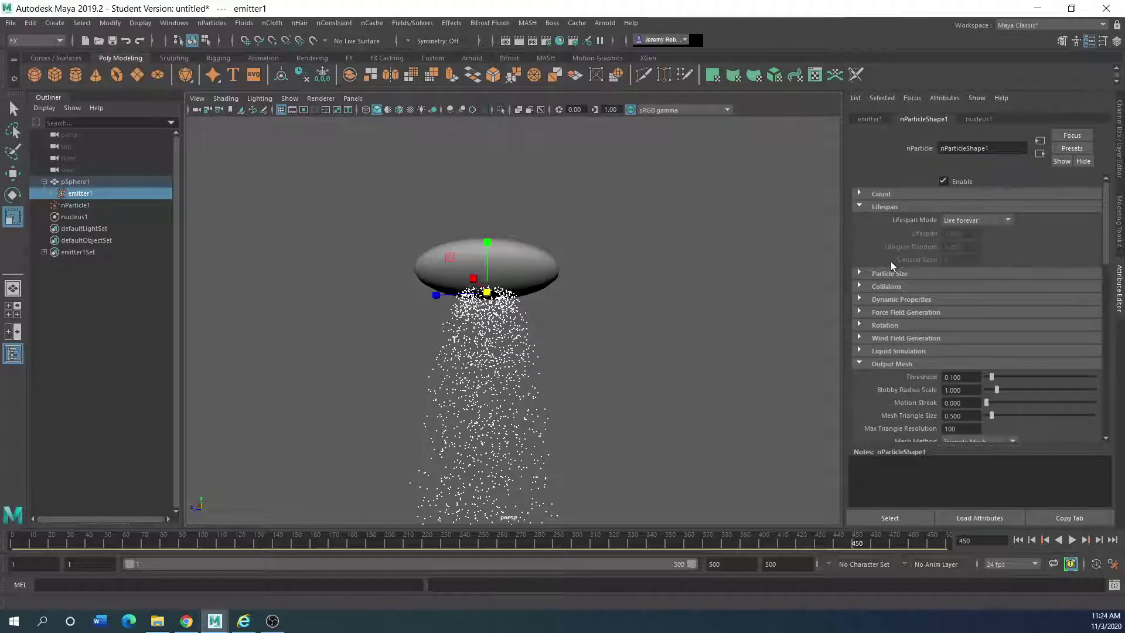
click(859, 273)
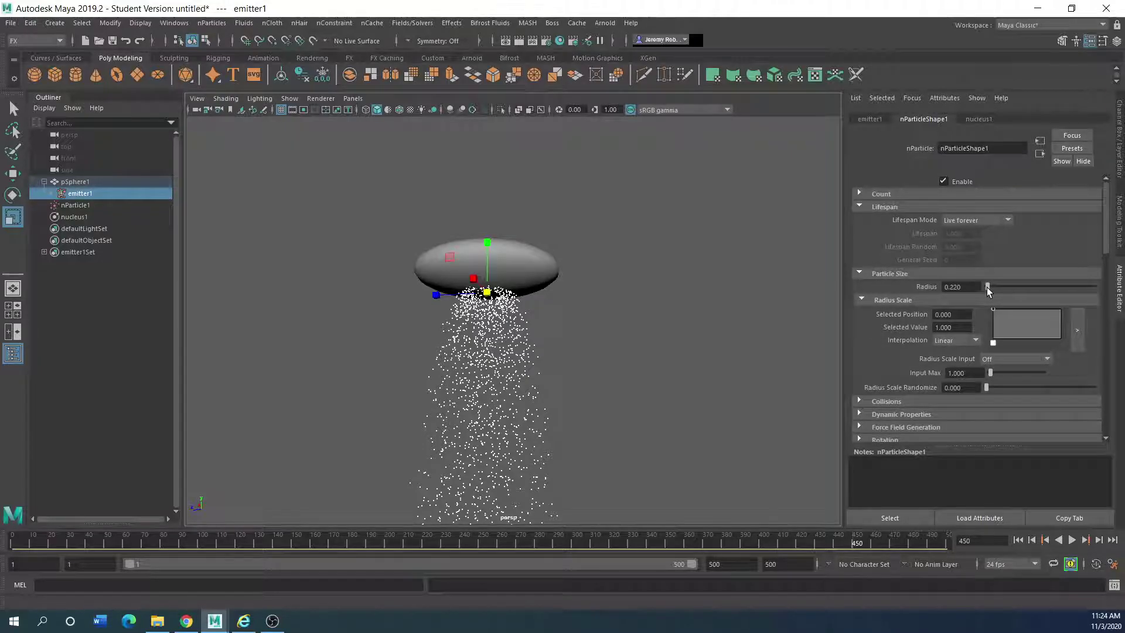
scroll(902, 352, down, 2)
click(859, 330)
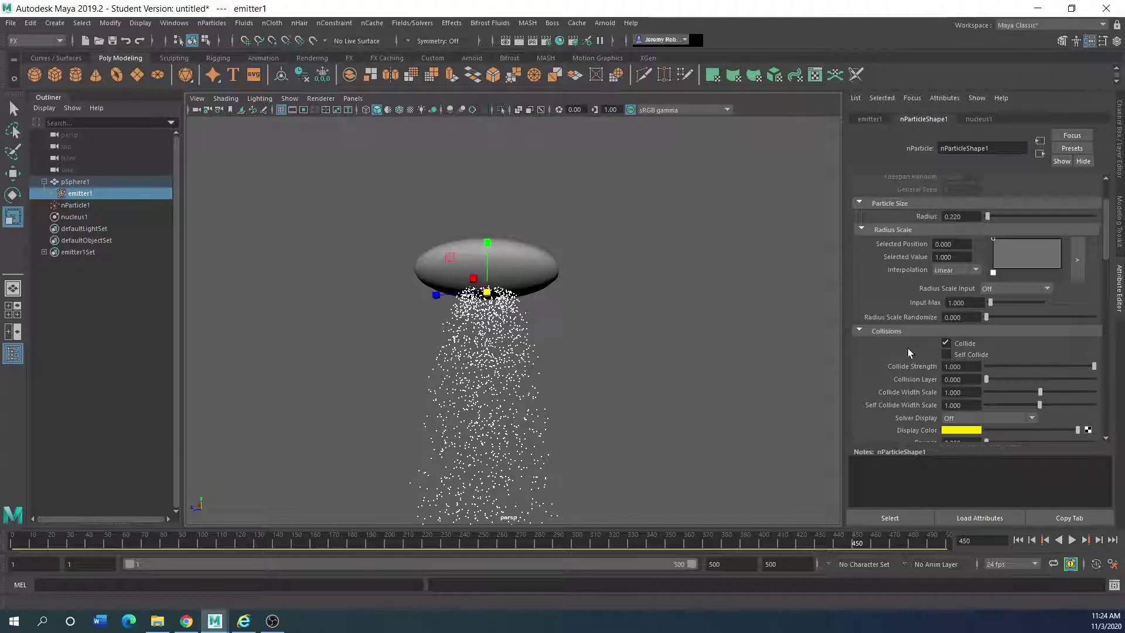
Step: Examine the particle stream from farther away and slightly above, checking the nucleus and emitter attributes and the nParticle object's extents
scroll(494, 338, down, 5)
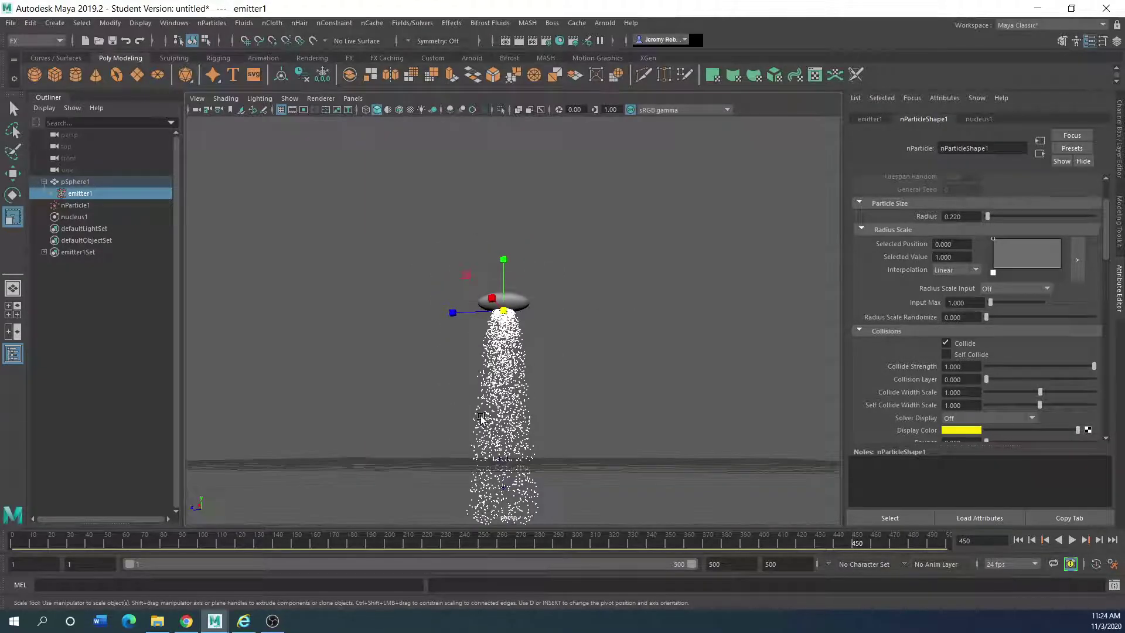
scroll(496, 401, up, 3)
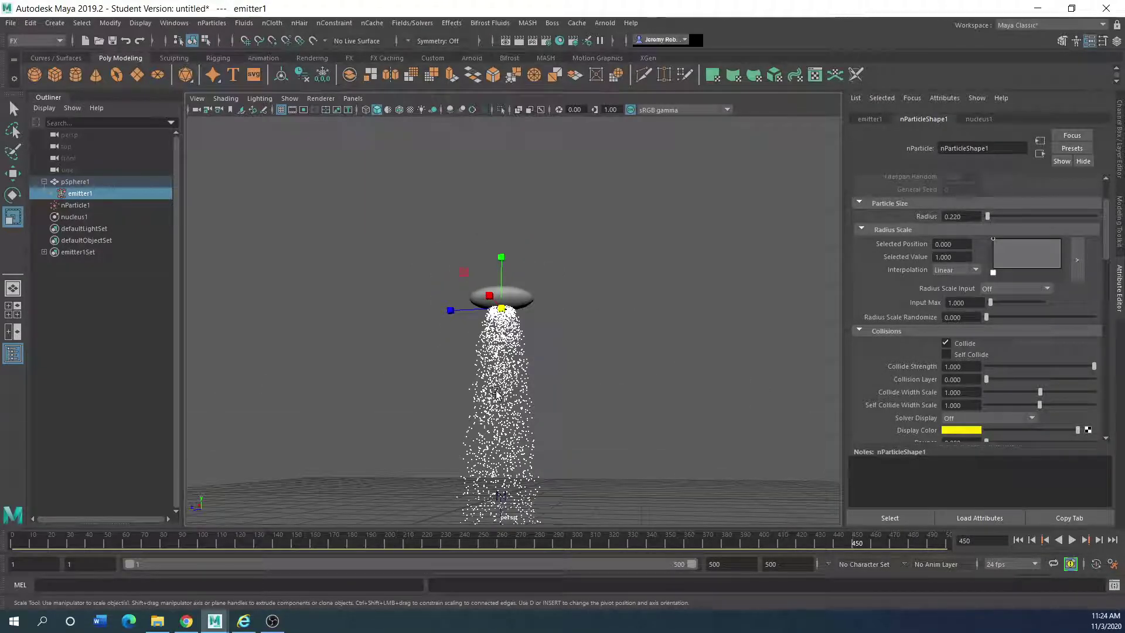
alt+drag(497, 394, 516, 392)
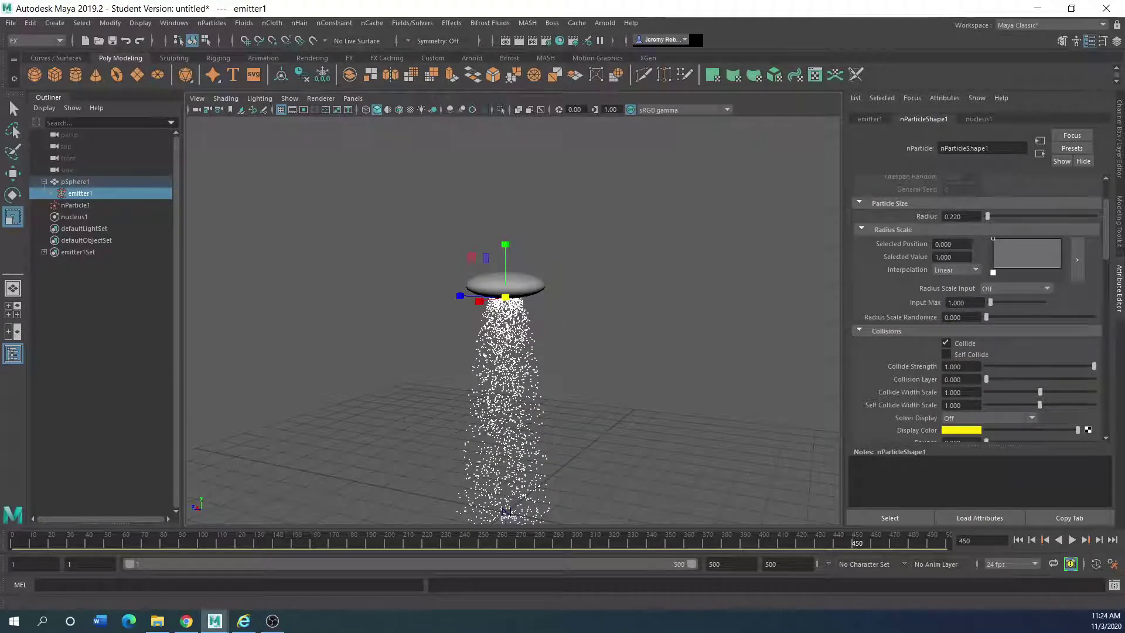
click(980, 120)
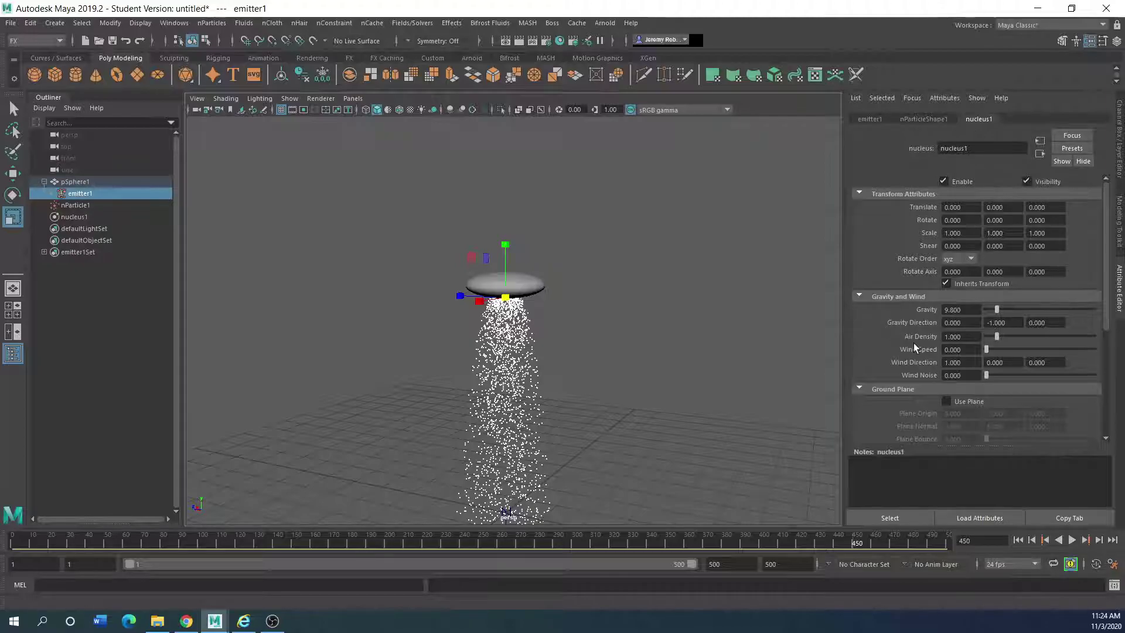
scroll(907, 290, down, 3)
click(877, 120)
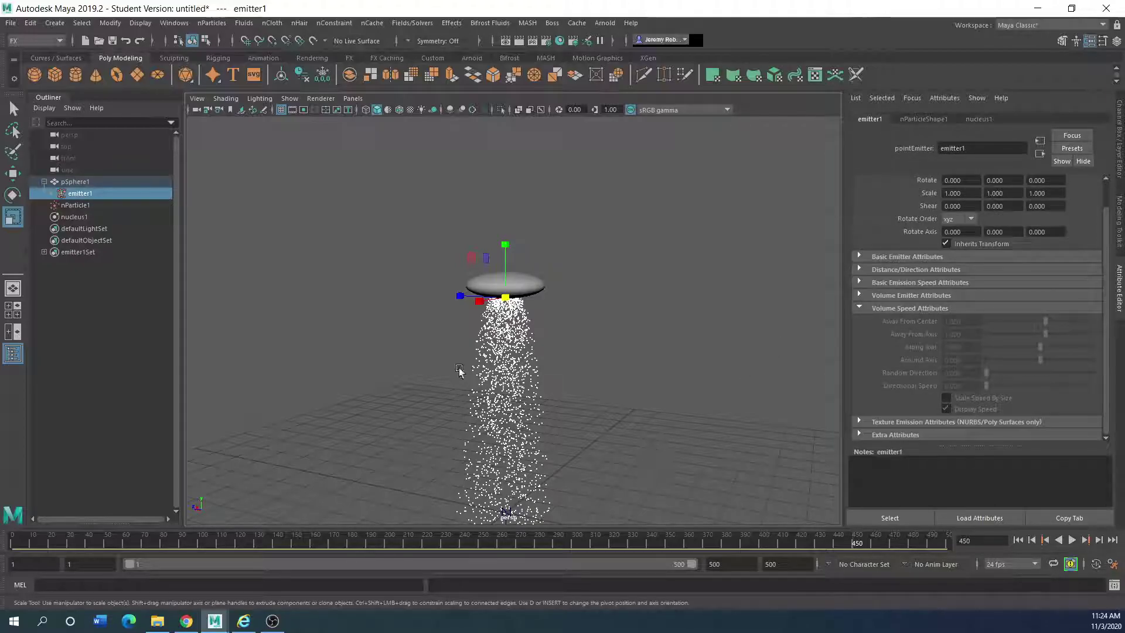
click(497, 357)
alt+drag(517, 287, 492, 339)
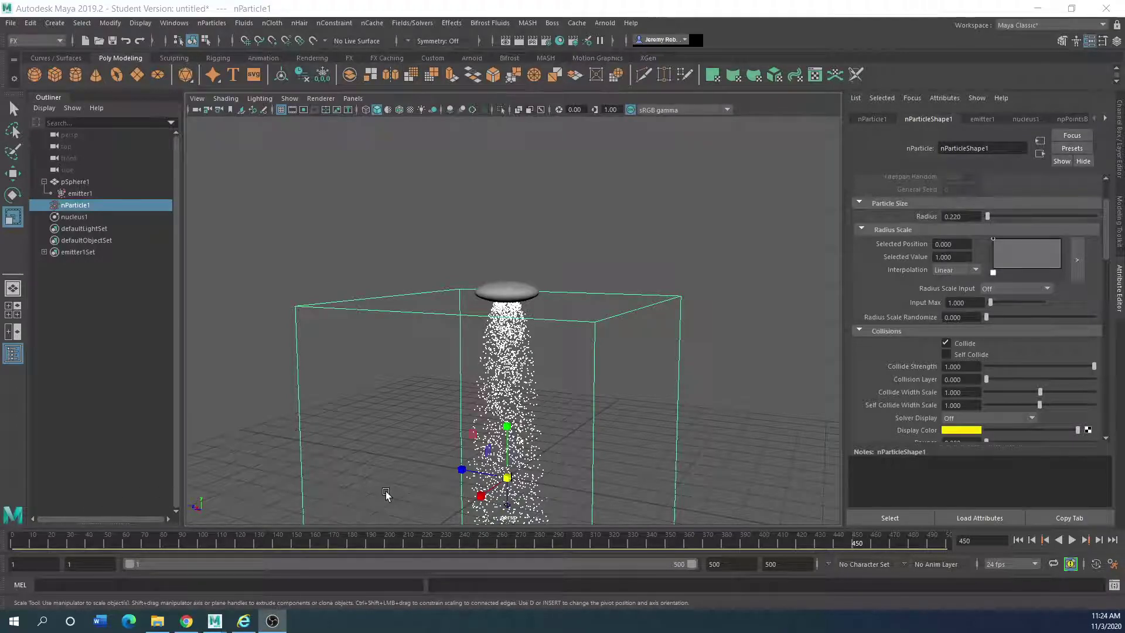
alt+drag(380, 428, 509, 309)
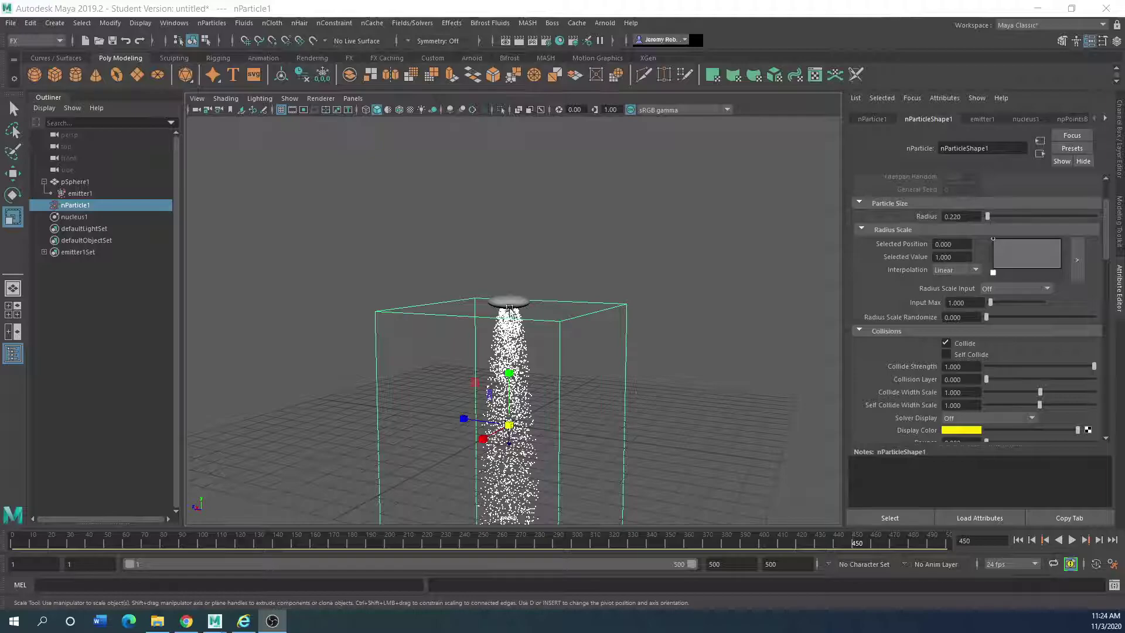
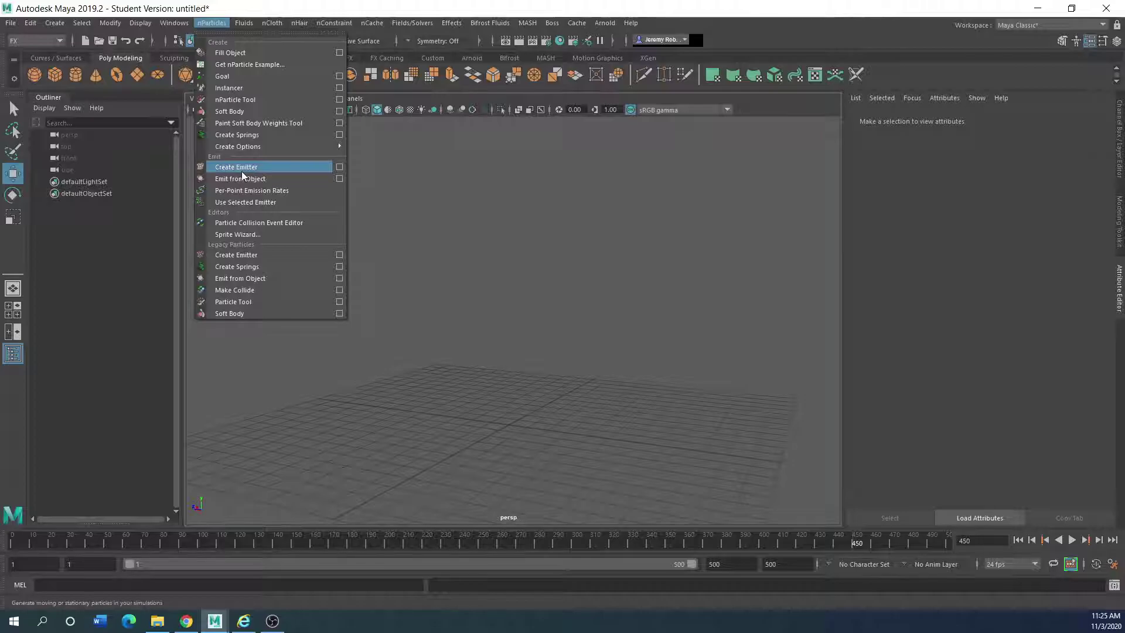
Step: Create a new nParticle emitter in the empty scene and raise it well above the grid
drag(509, 391, 509, 182)
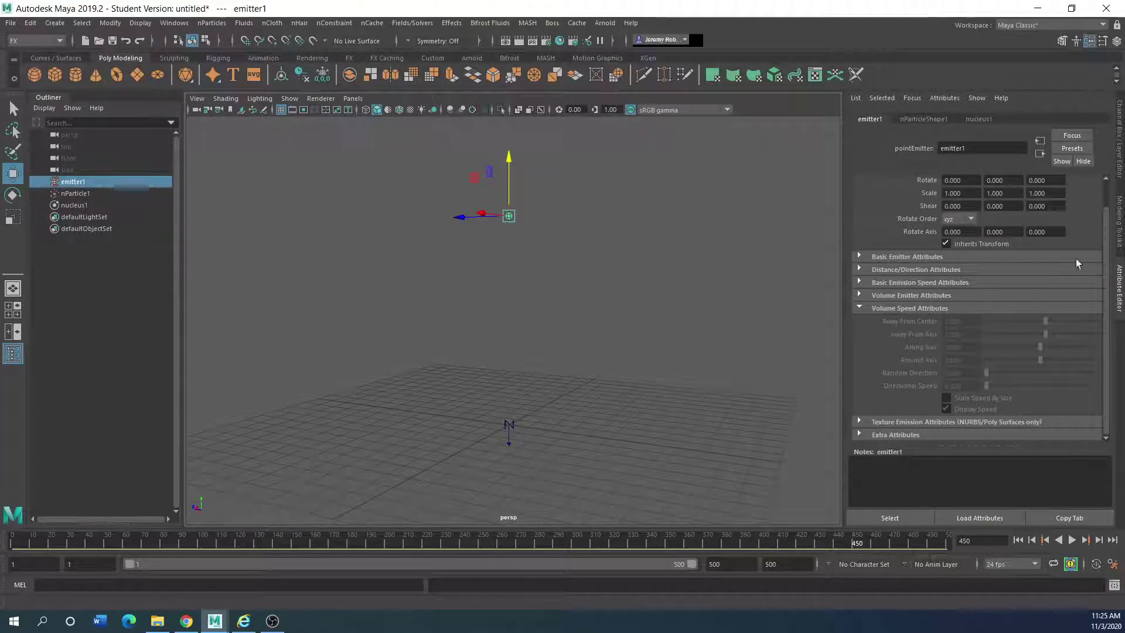
scroll(1101, 267, up, 2)
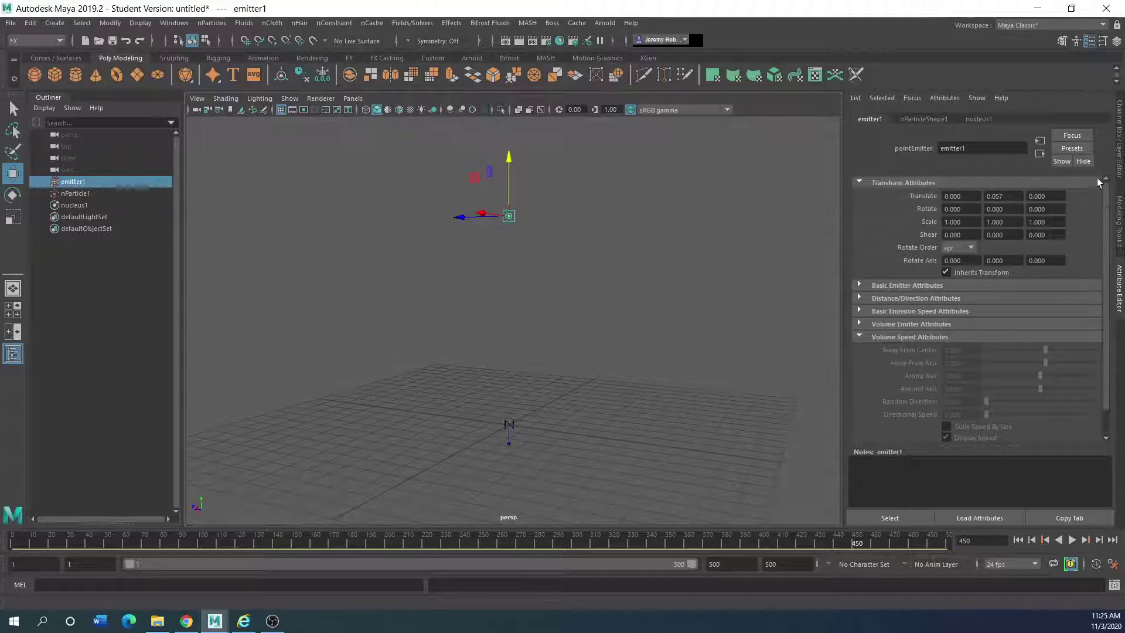
Step: Set the nParticle render type to Spheres, then play the simulation and stop it at frame 249
click(921, 119)
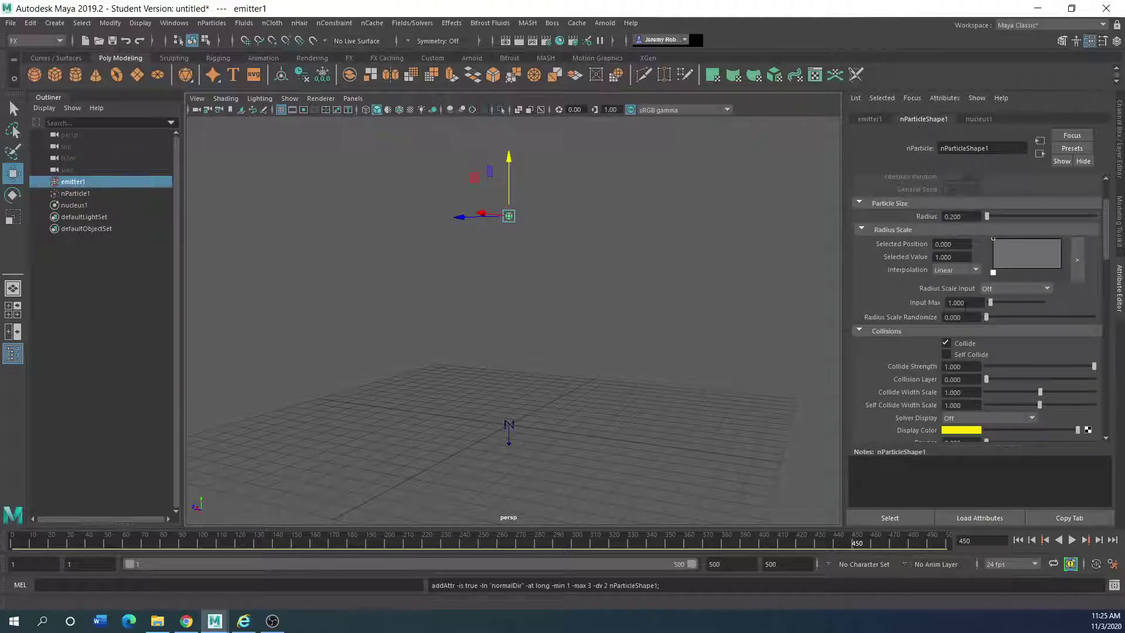
scroll(929, 385, down, 10)
scroll(929, 386, down, 15)
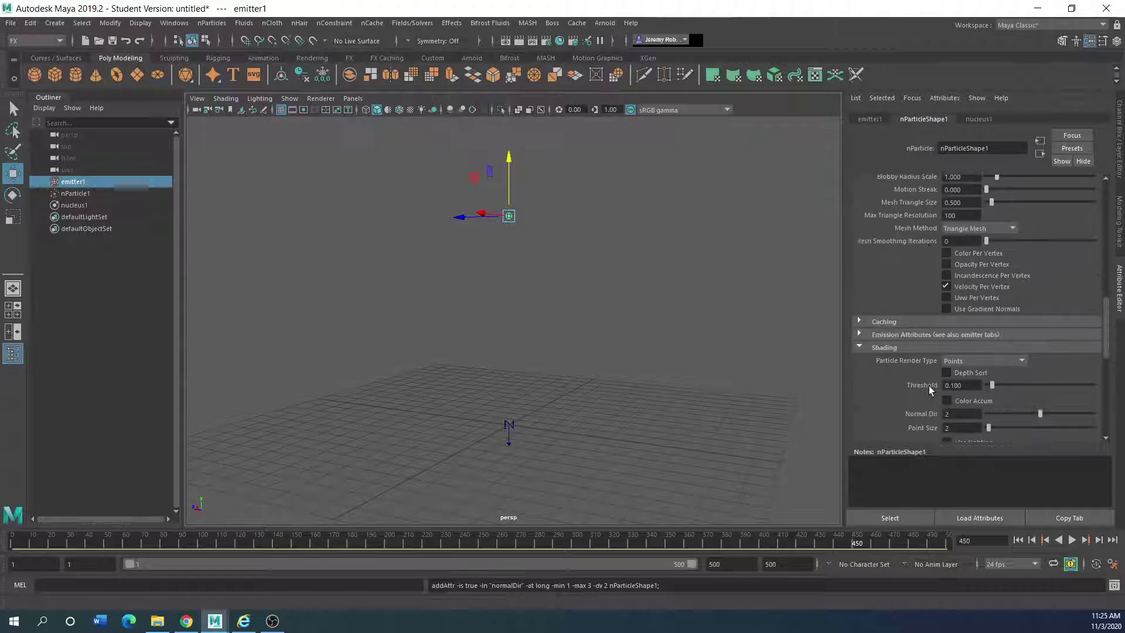
click(1019, 323)
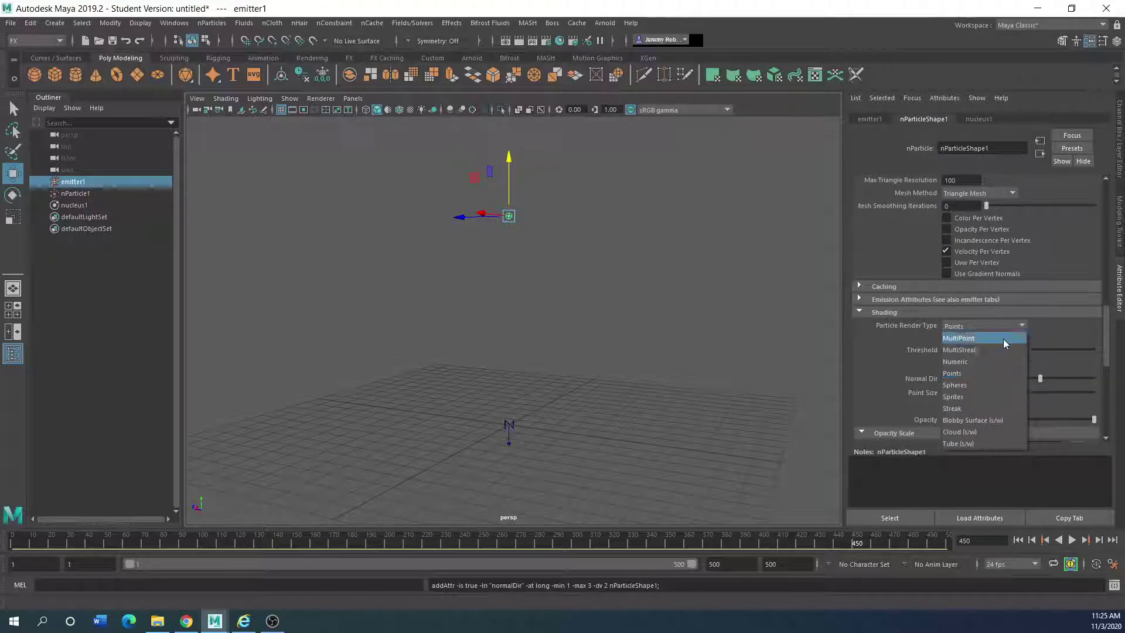
click(964, 382)
click(1071, 539)
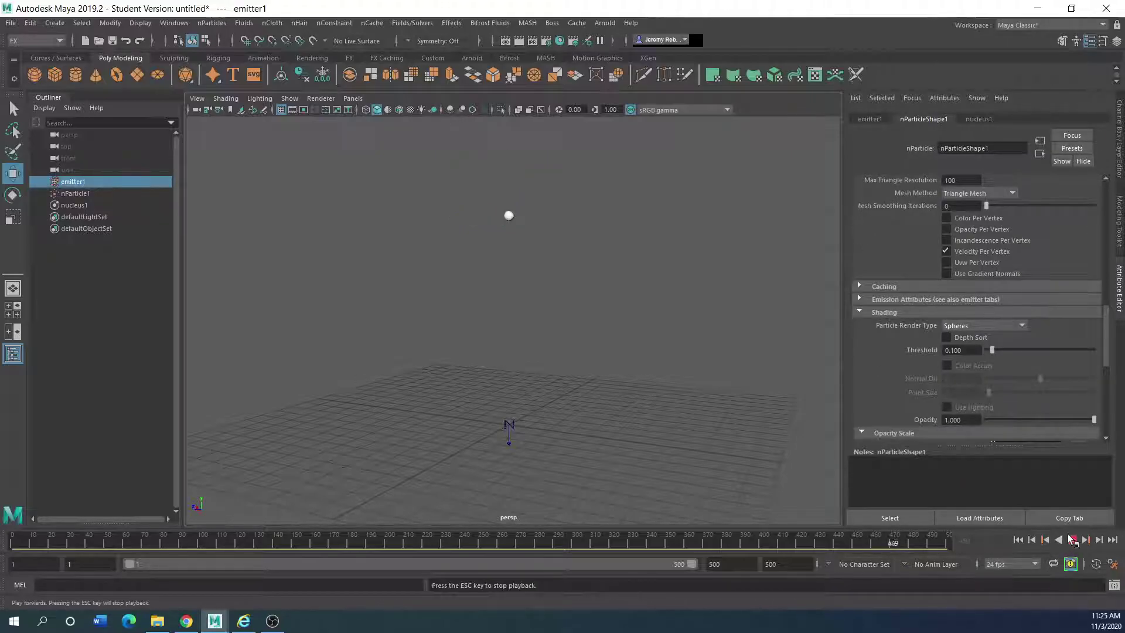
click(1071, 540)
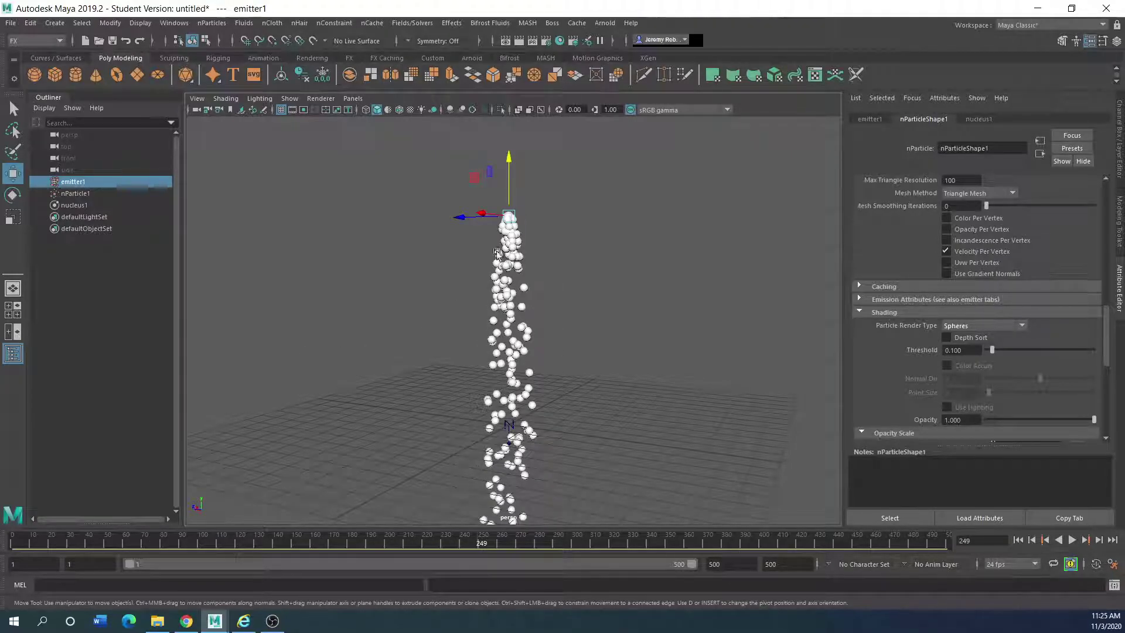
Step: Convert the nParticle object to a polygon mesh with nParticle to Polygons
click(77, 194)
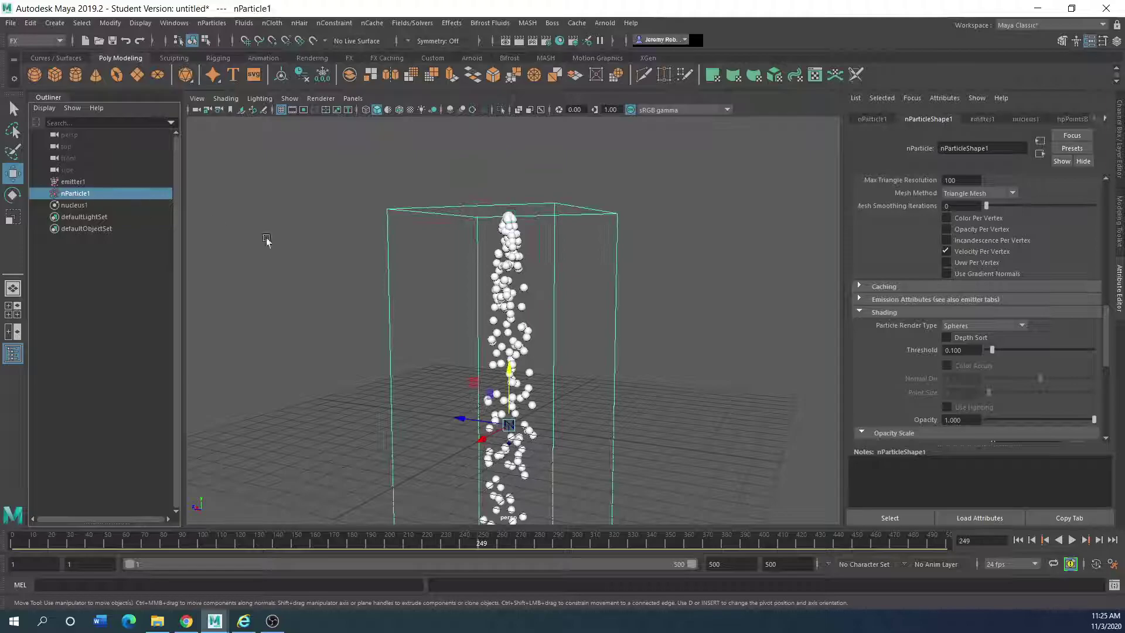
click(110, 23)
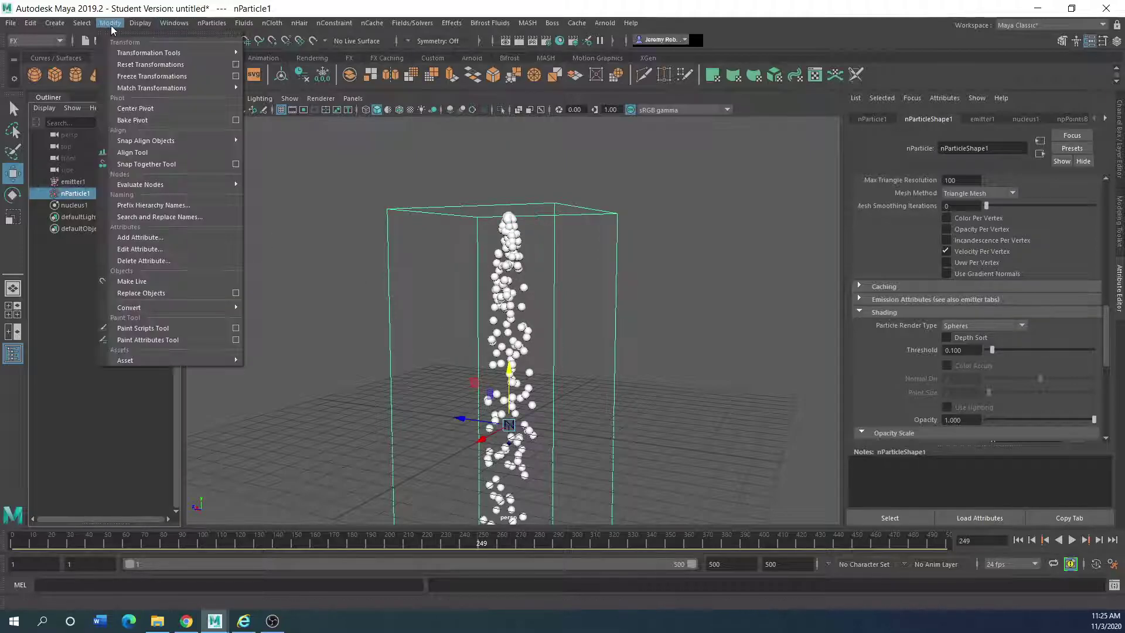
mouse_move(141, 306)
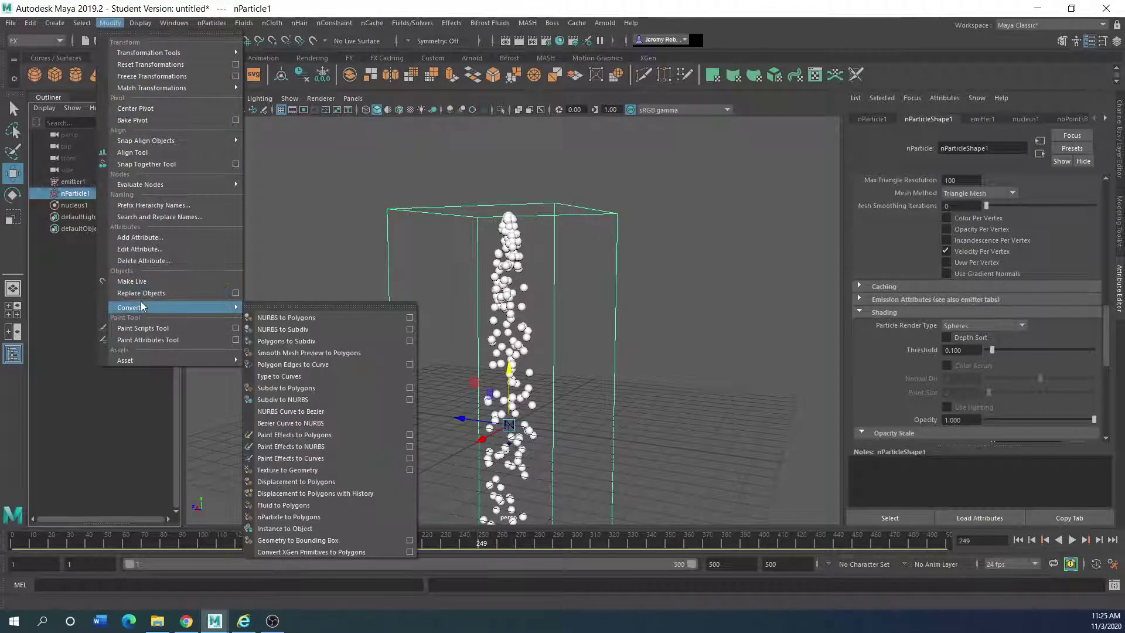
click(289, 518)
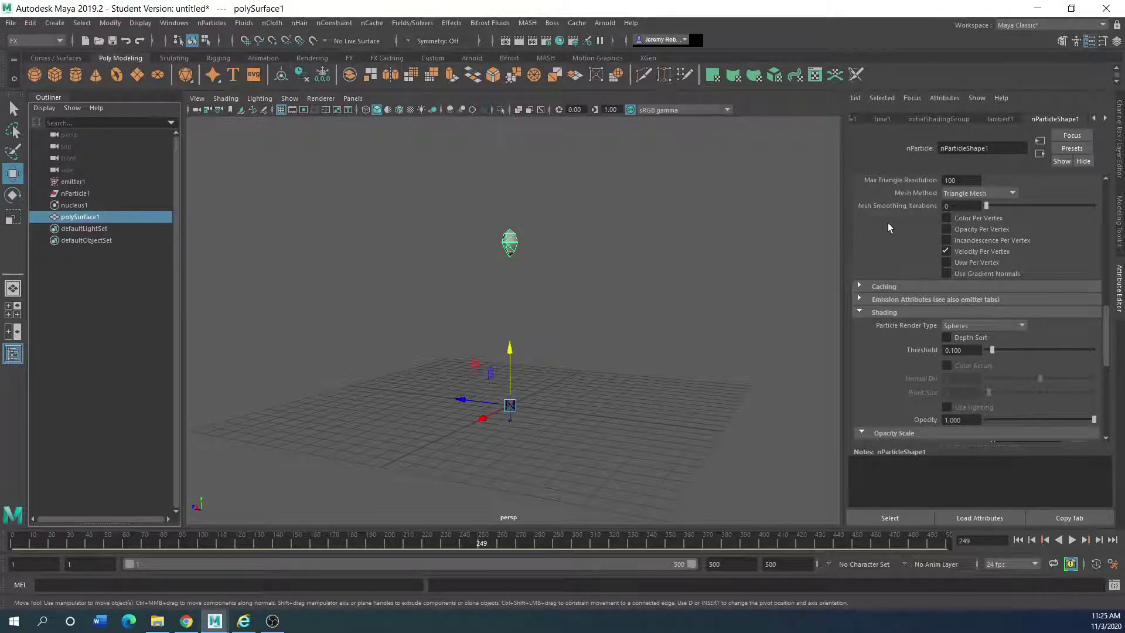
Step: Examine the nodes connected to the converted polygon mesh, including its shape, the lambert1 material and the nParticle shape
click(859, 314)
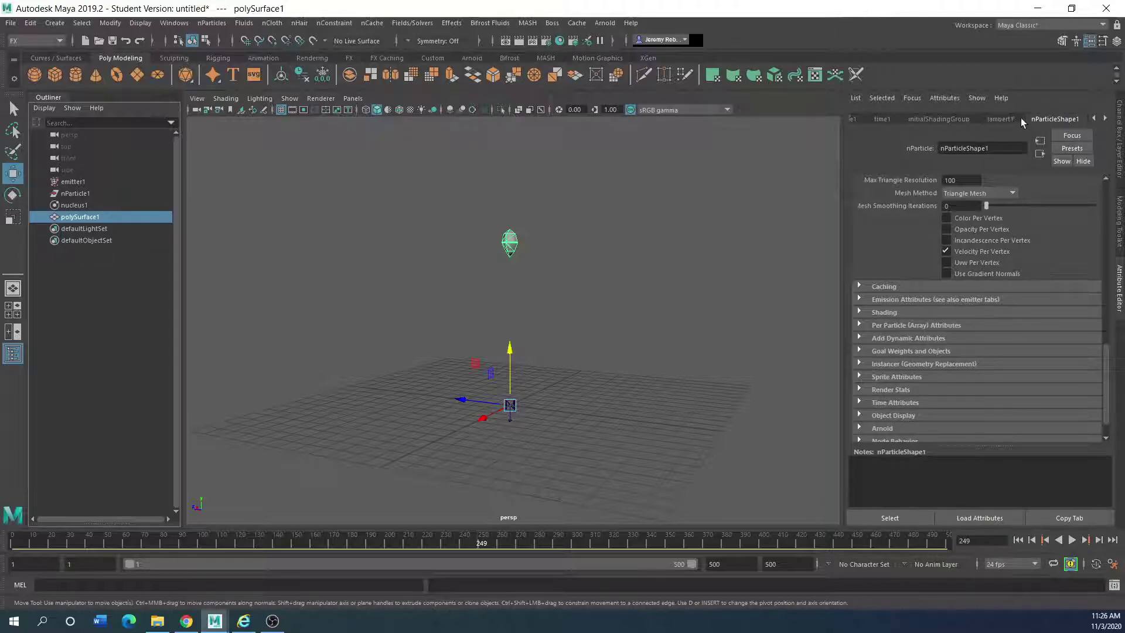
scroll(894, 334, down, 2)
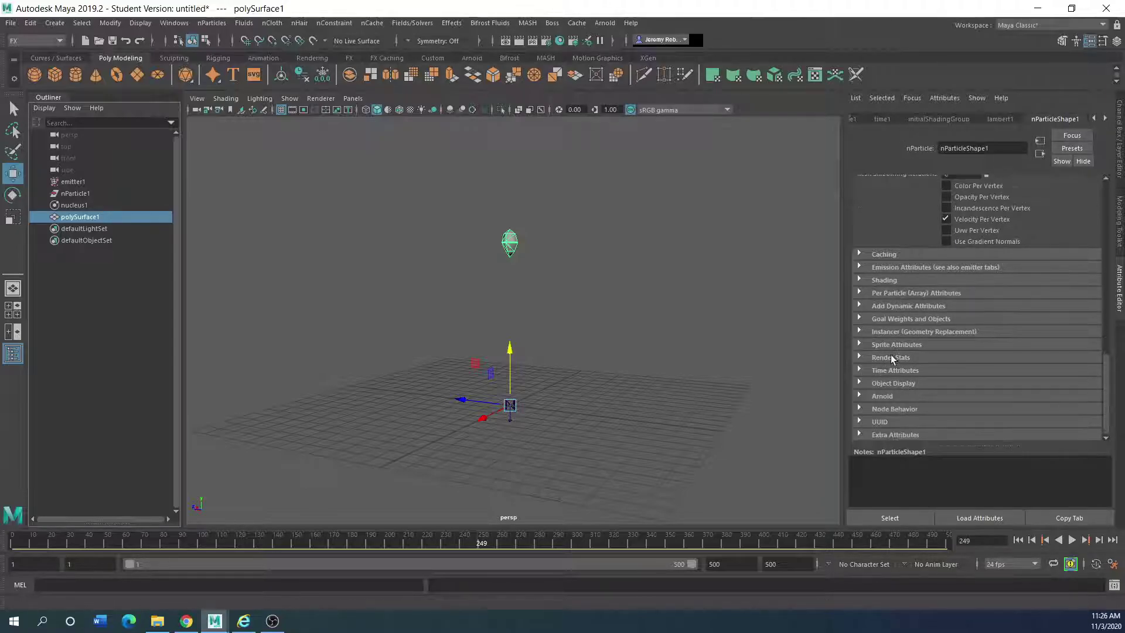
scroll(891, 355, up, 5)
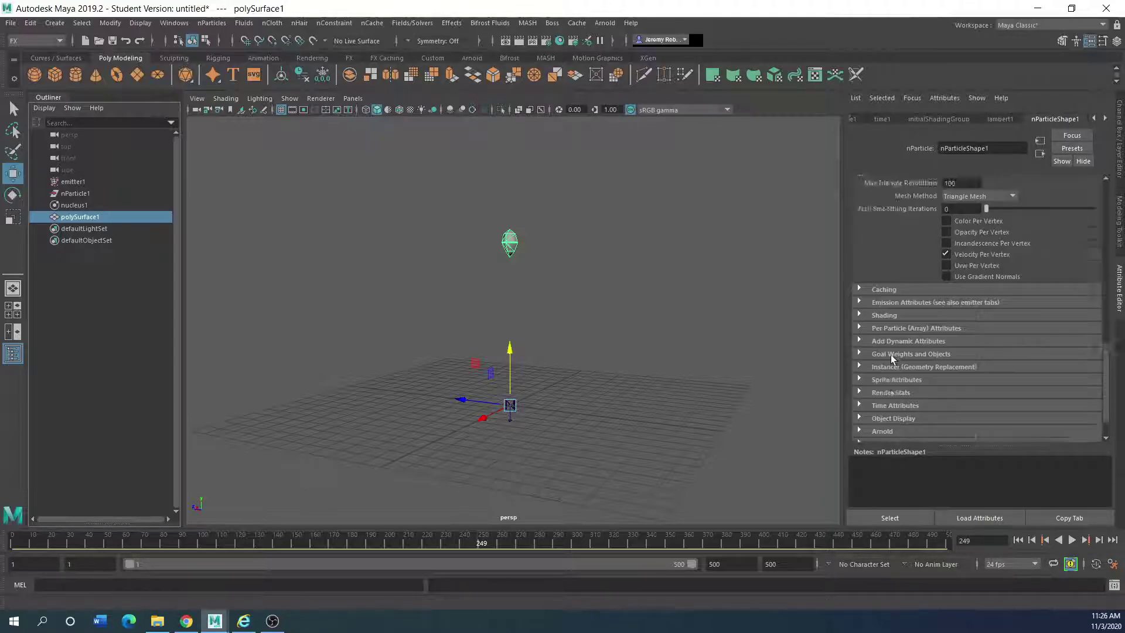
click(933, 119)
click(1054, 119)
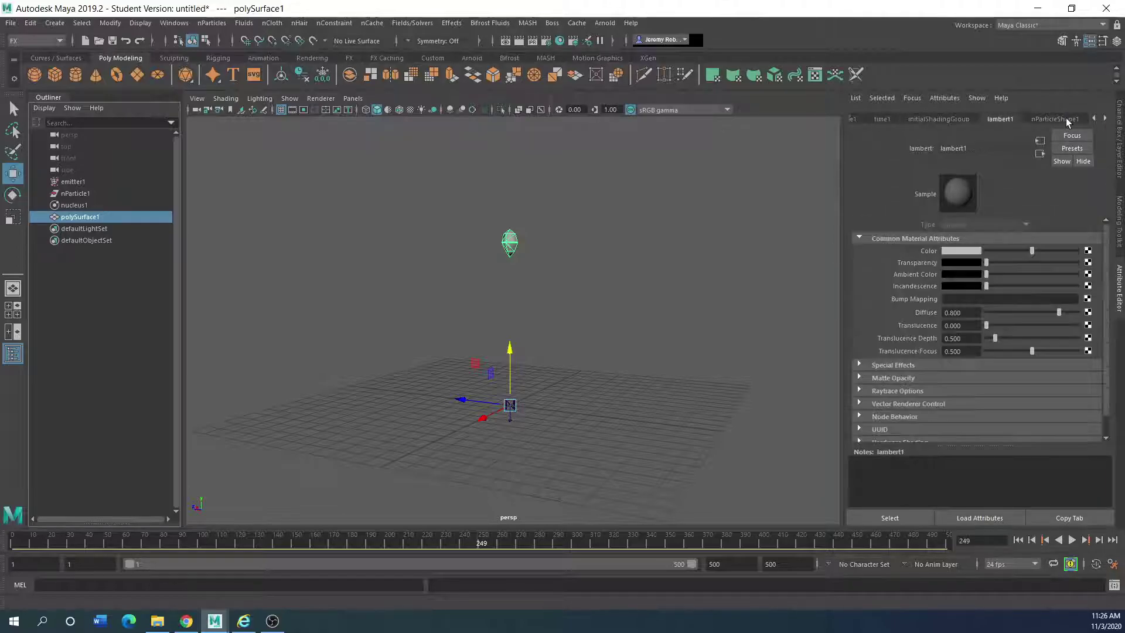
click(860, 118)
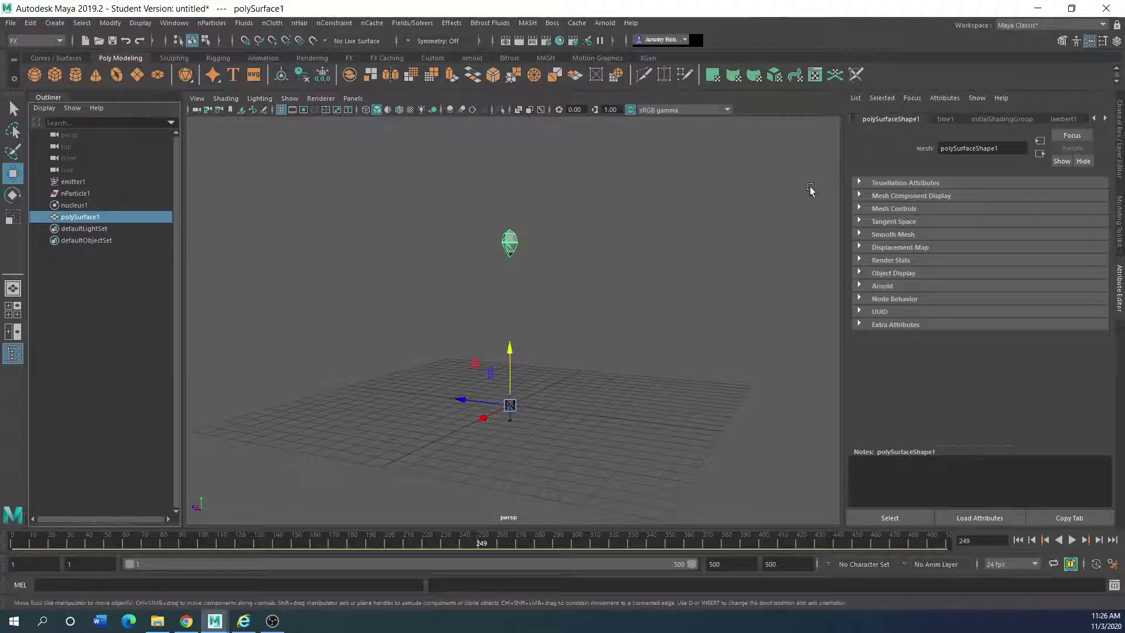
click(75, 194)
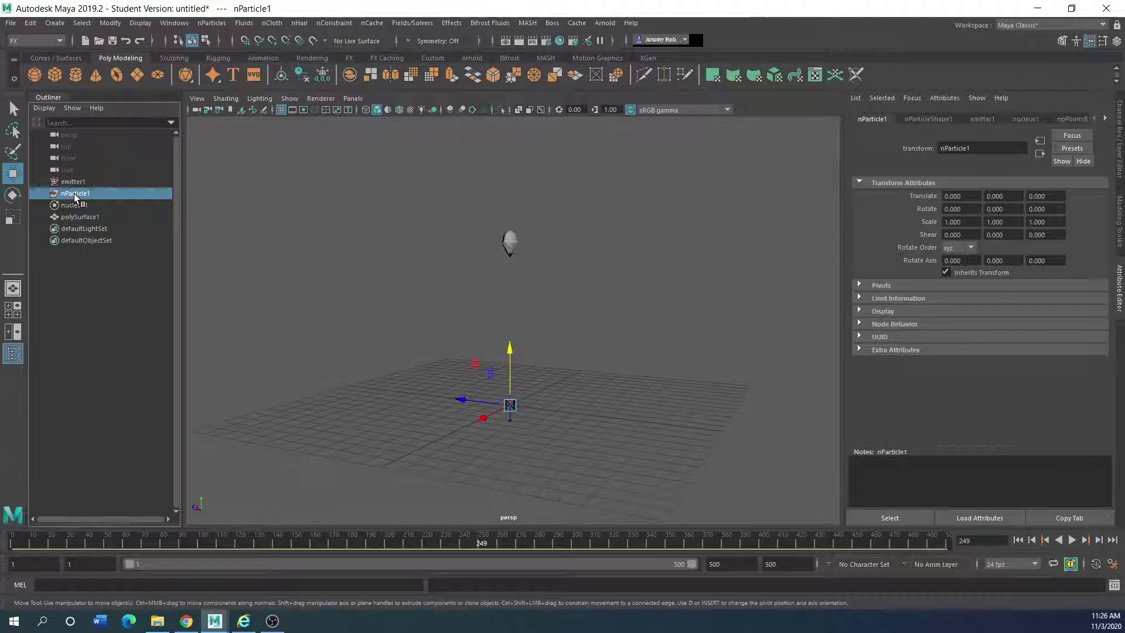
Step: Play the simulation, lower the nParticle shape's output mesh threshold to 0.011, stop at frame 248 and inspect the mesh's wireframe
click(68, 184)
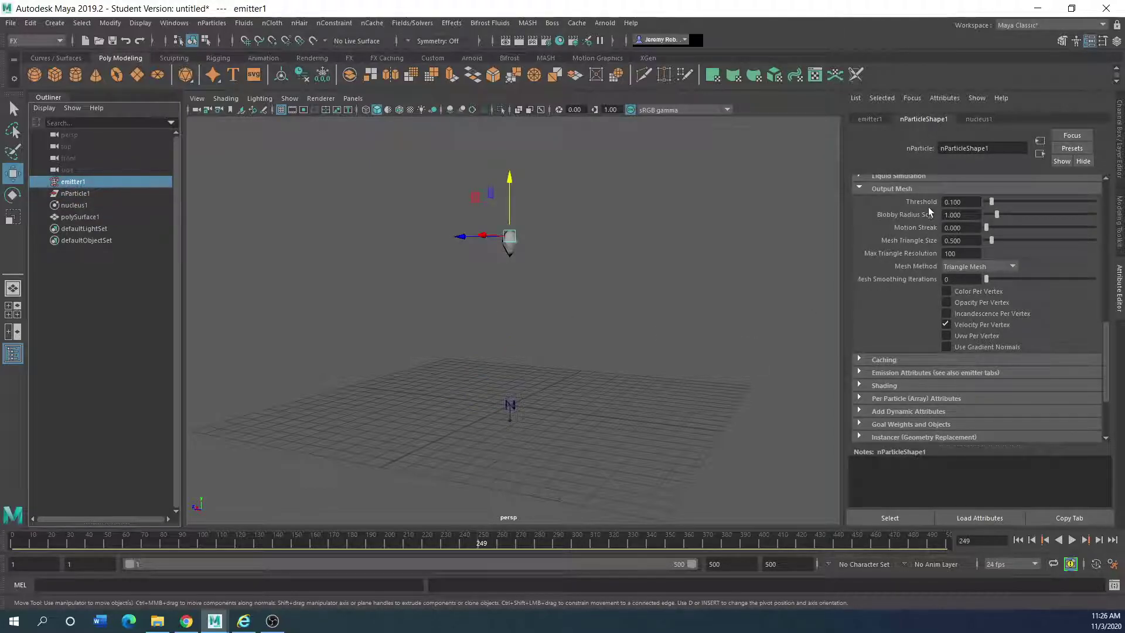
scroll(509, 317, up, 3)
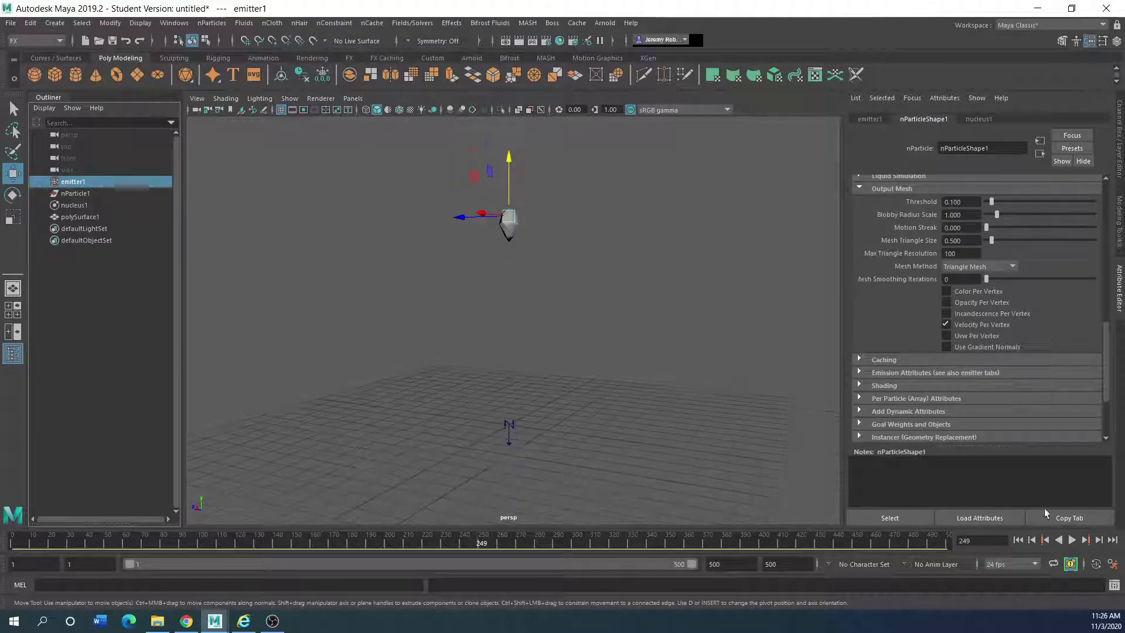
click(1073, 539)
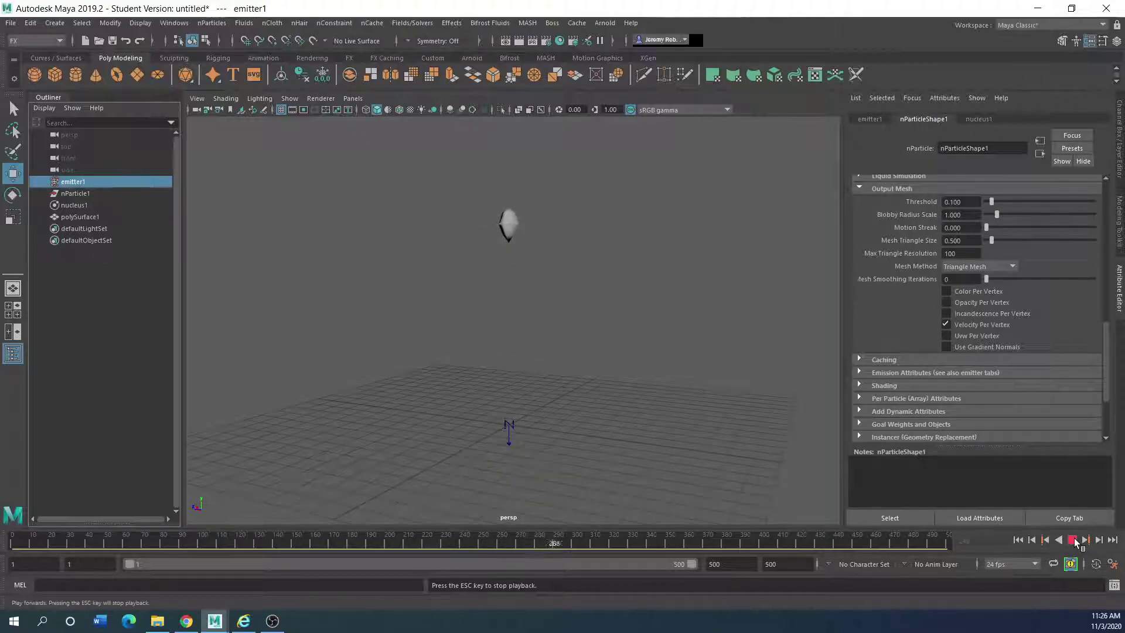
drag(992, 199, 986, 202)
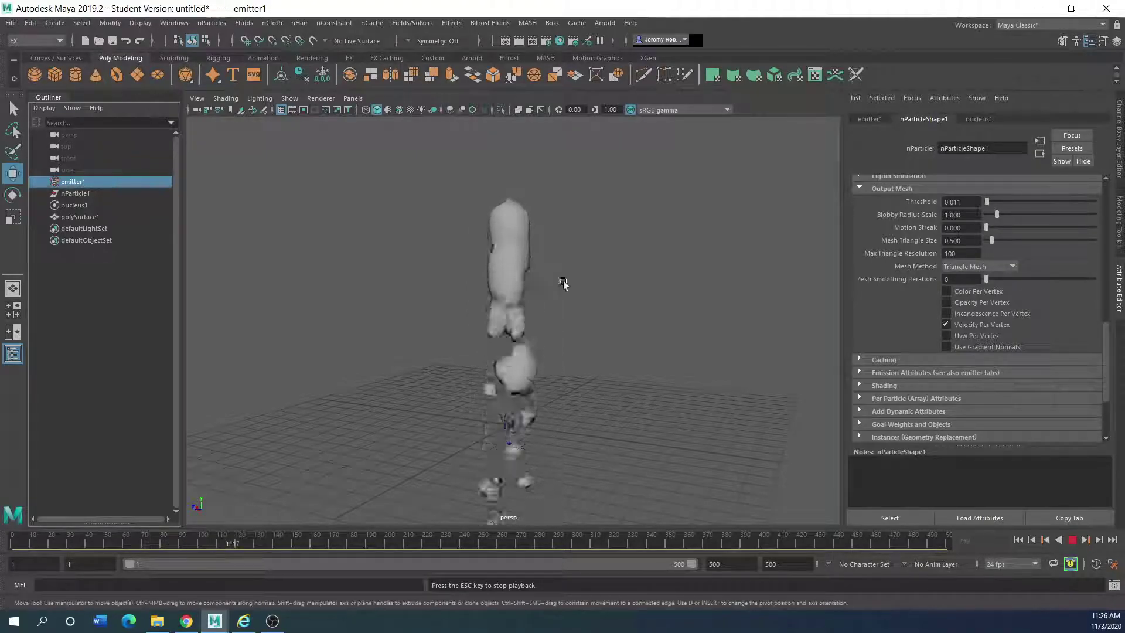
click(1072, 539)
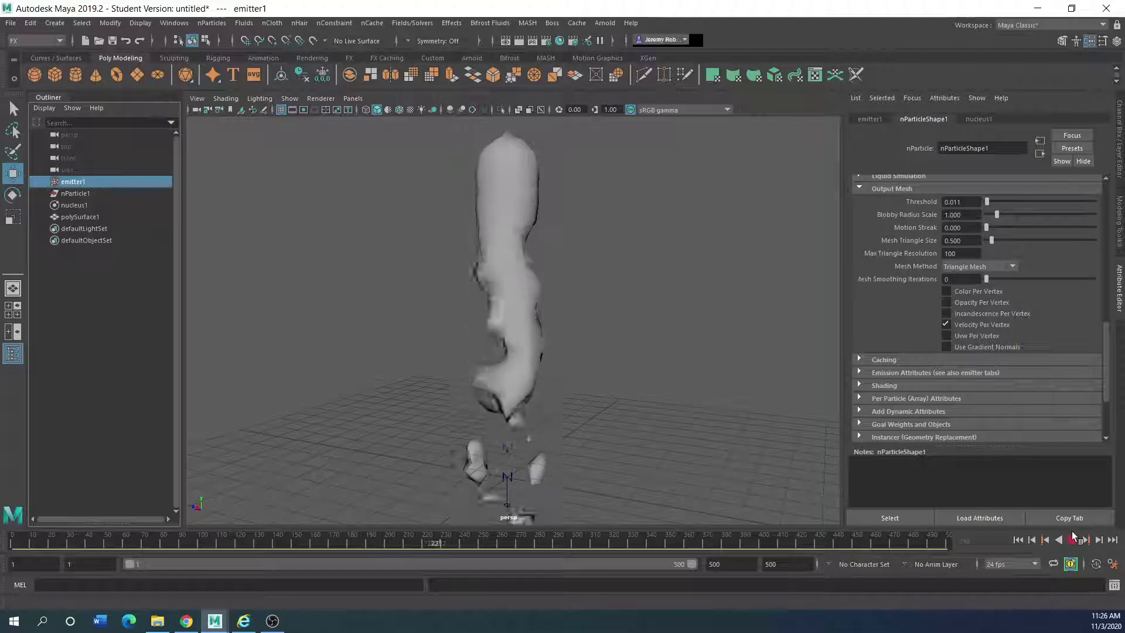
click(501, 254)
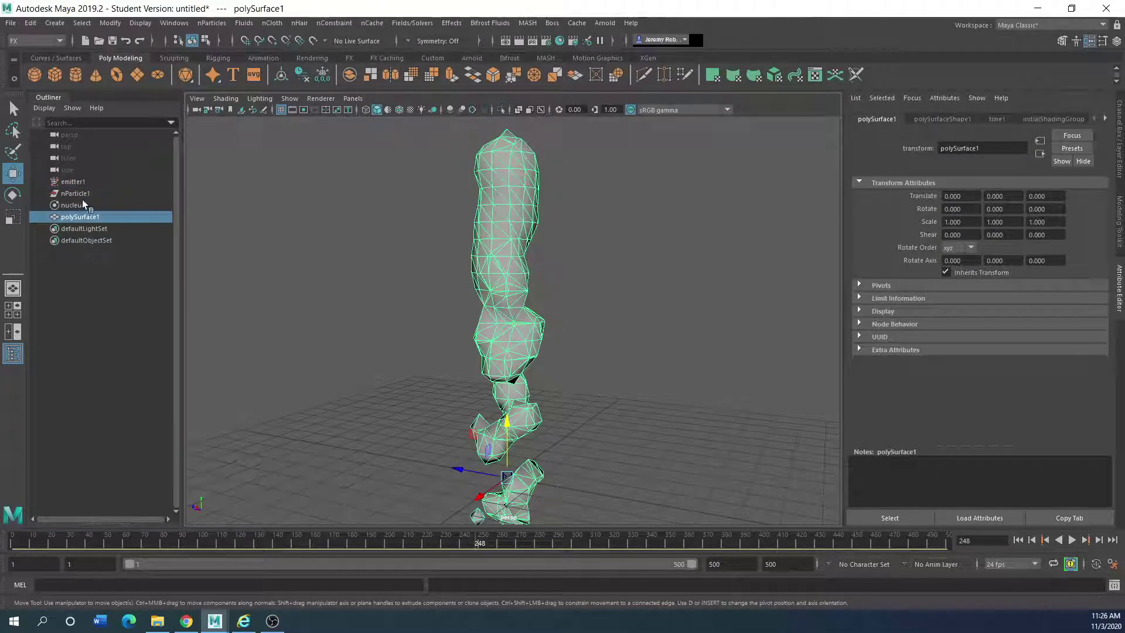
Step: Try output mesh threshold values of 0 and 0.002 on the nParticle shape
click(74, 183)
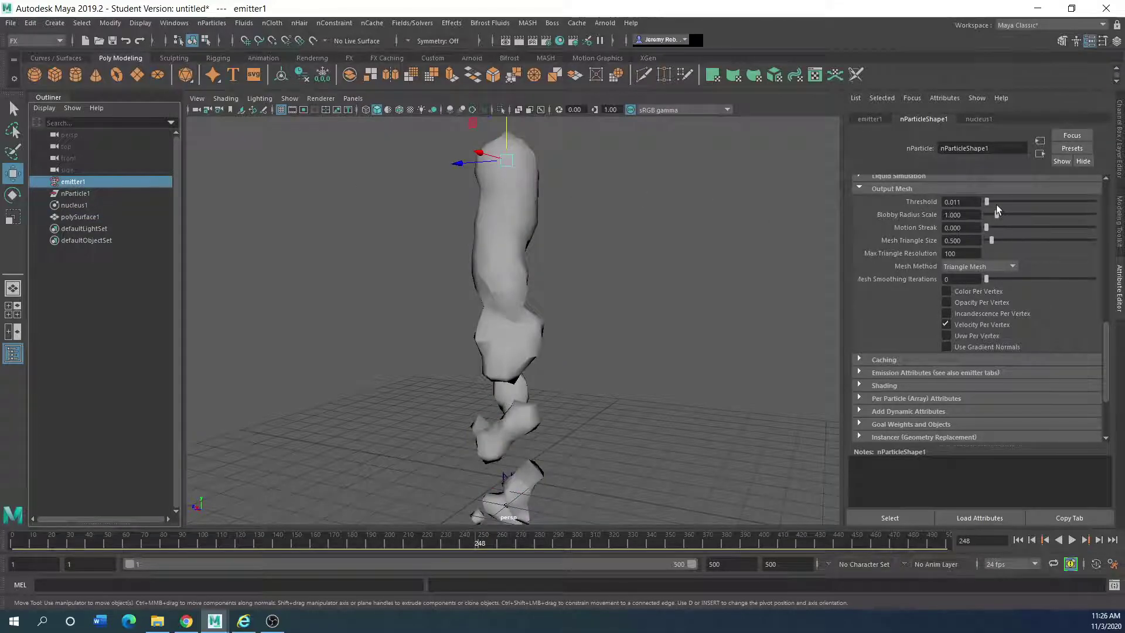
click(985, 202)
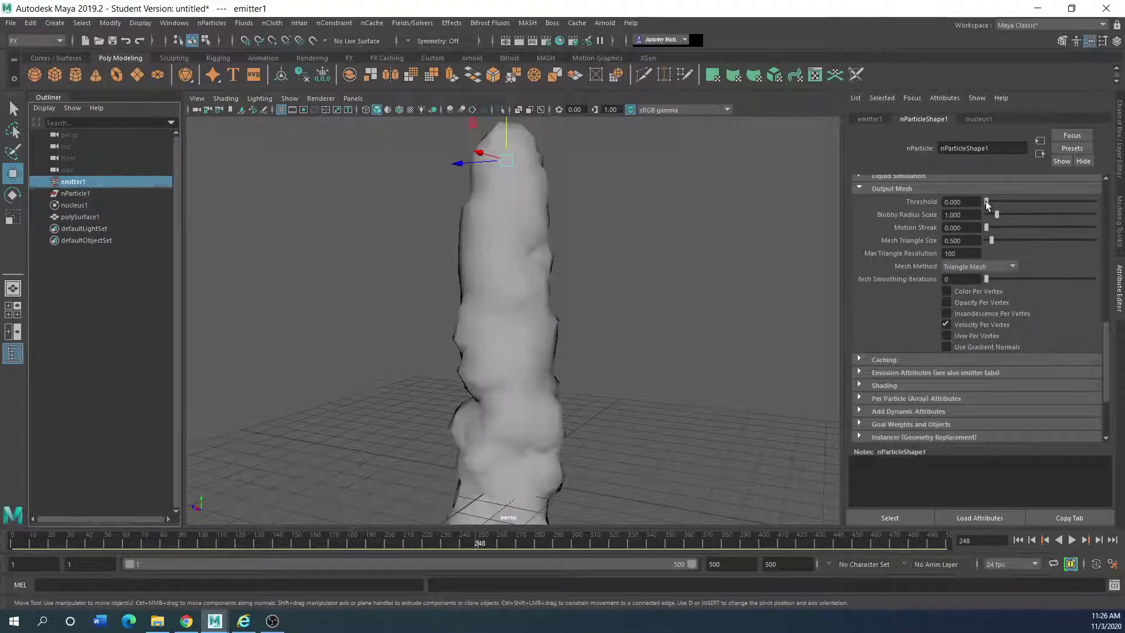
click(961, 202)
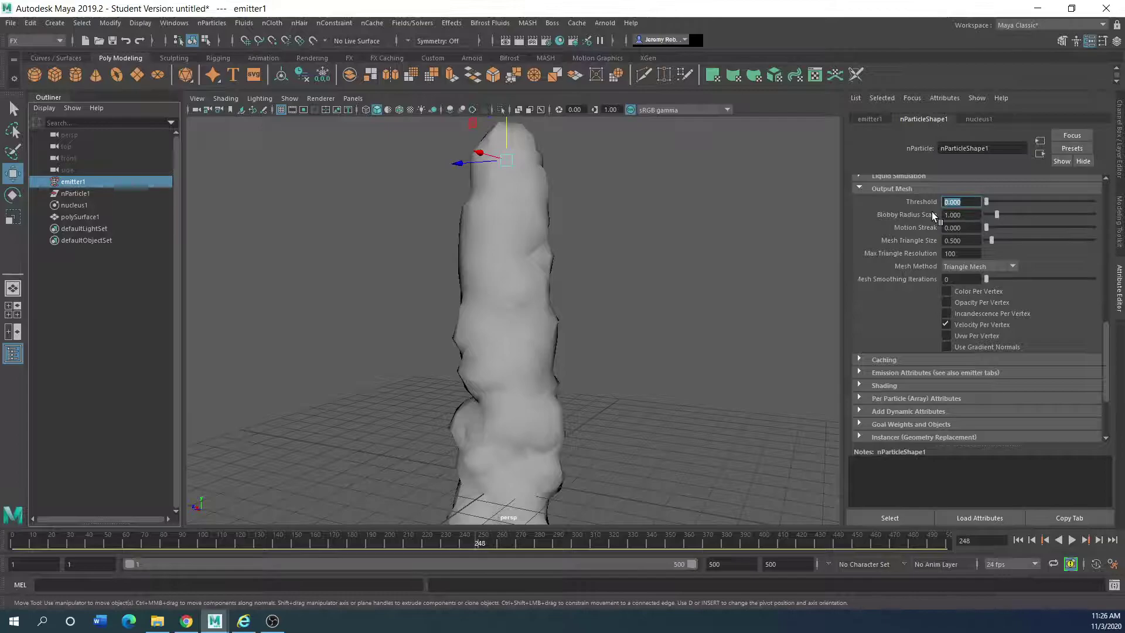
text(0.002)
key(Return)
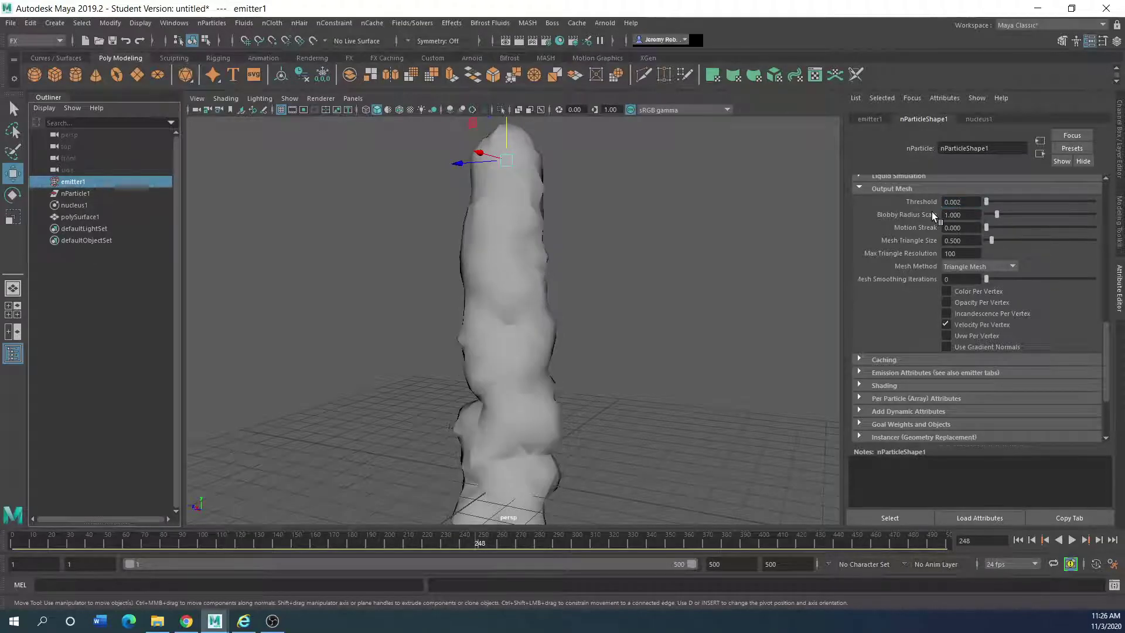
Step: Set the output mesh threshold to 0.005, then play the simulation and stop it at frame 277
click(963, 202)
text(5)
key(Return)
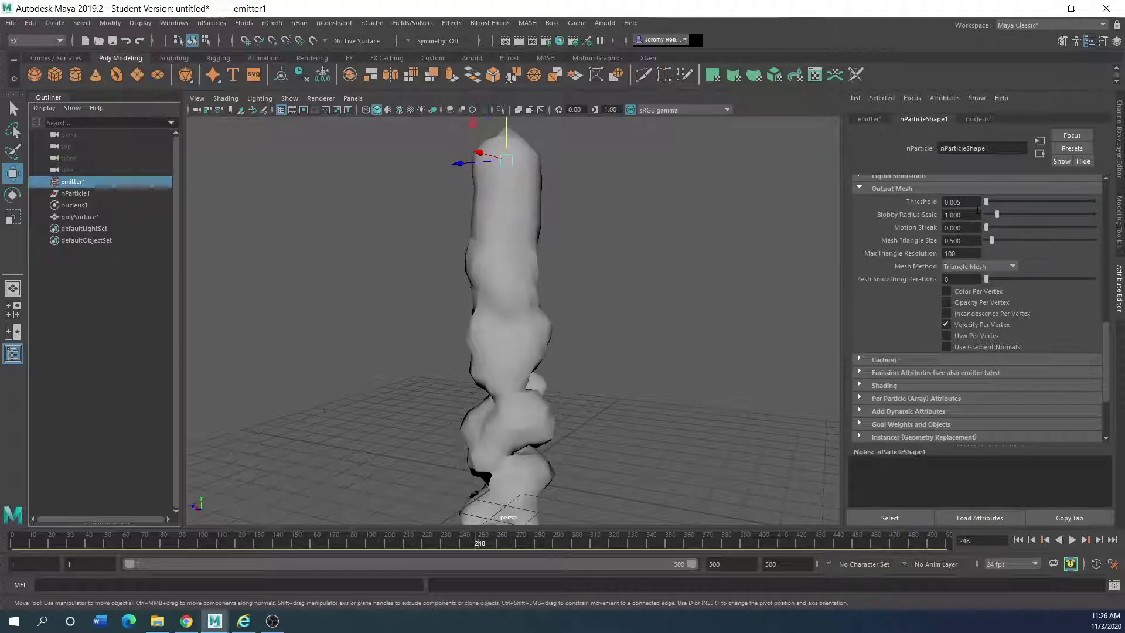
click(1070, 540)
click(1071, 540)
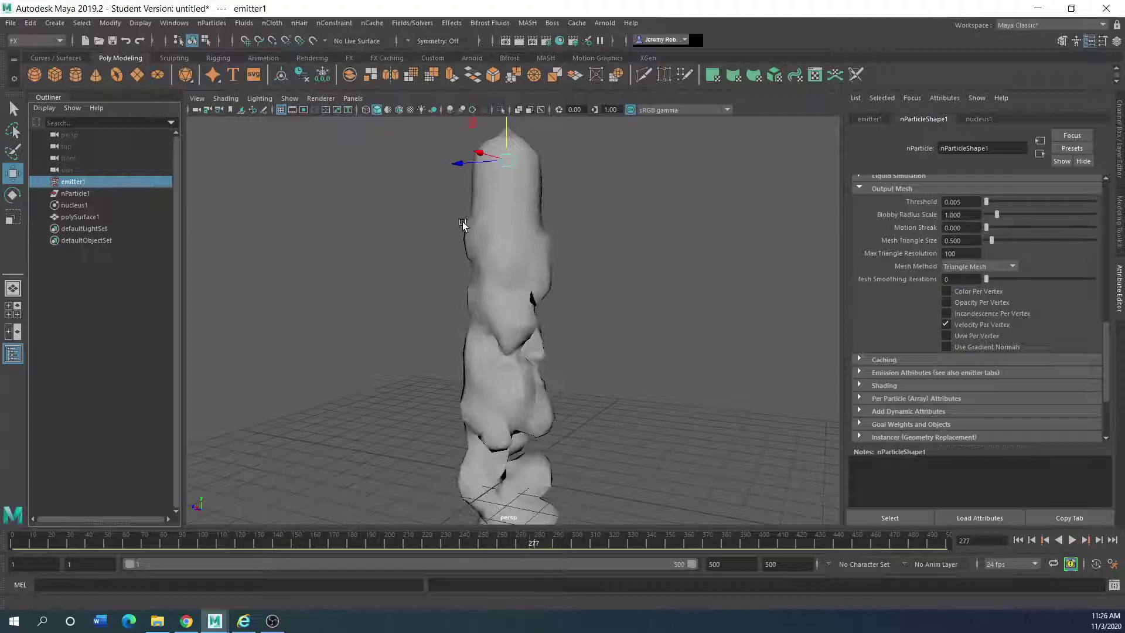
Step: Inspect the mesh's wireframe, then reduce the nParticle shape's Blobby Radius Scale to 0.824
click(496, 214)
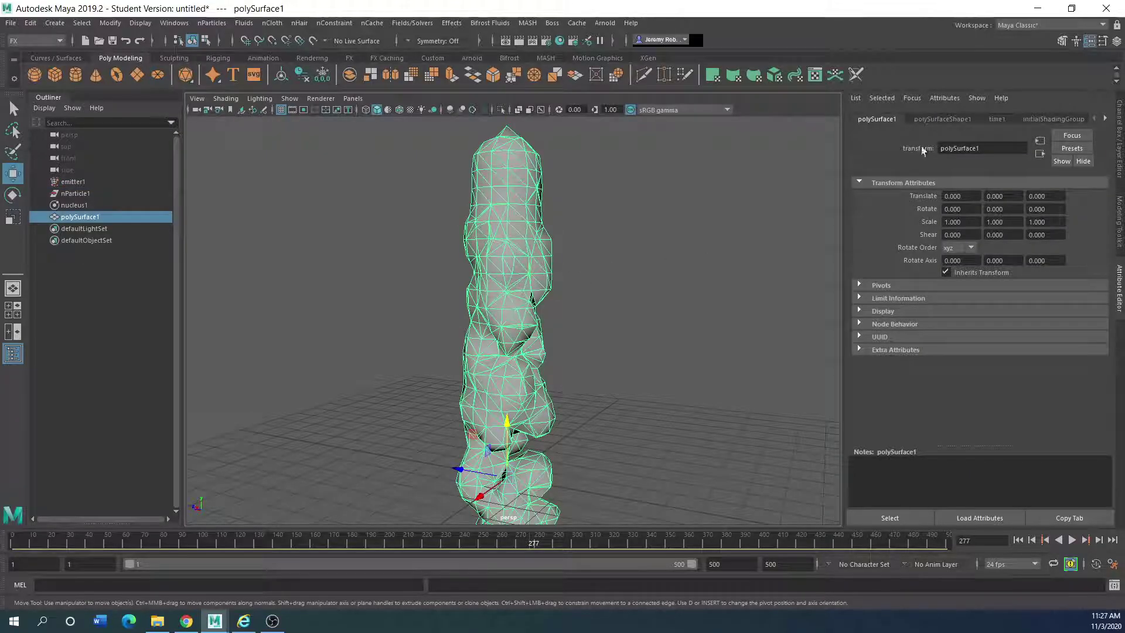
click(73, 192)
click(491, 258)
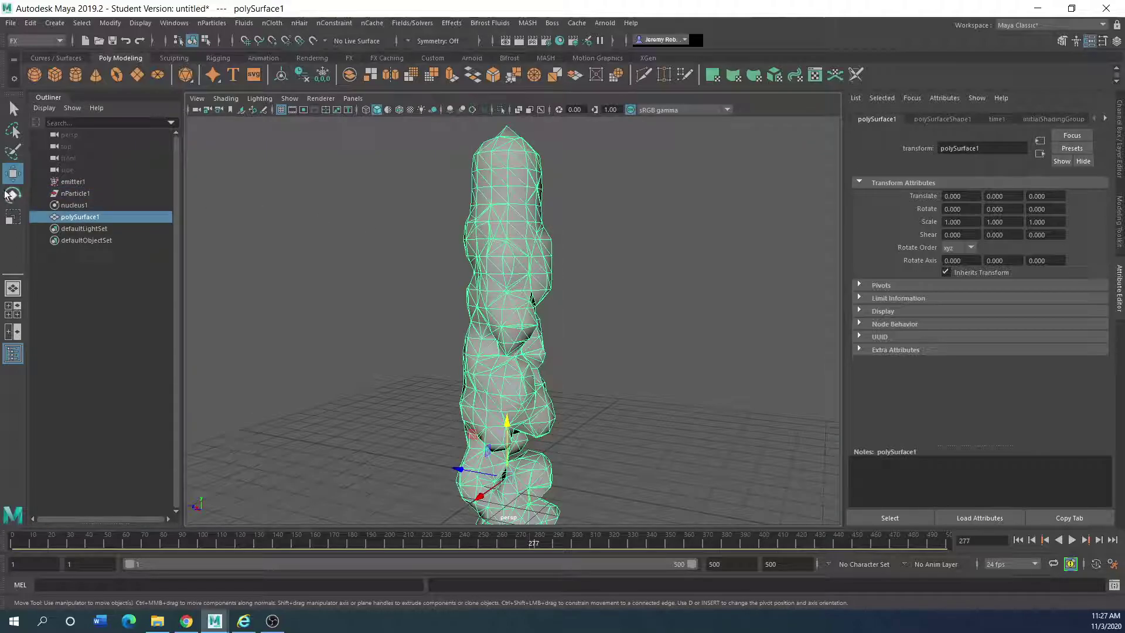
click(75, 194)
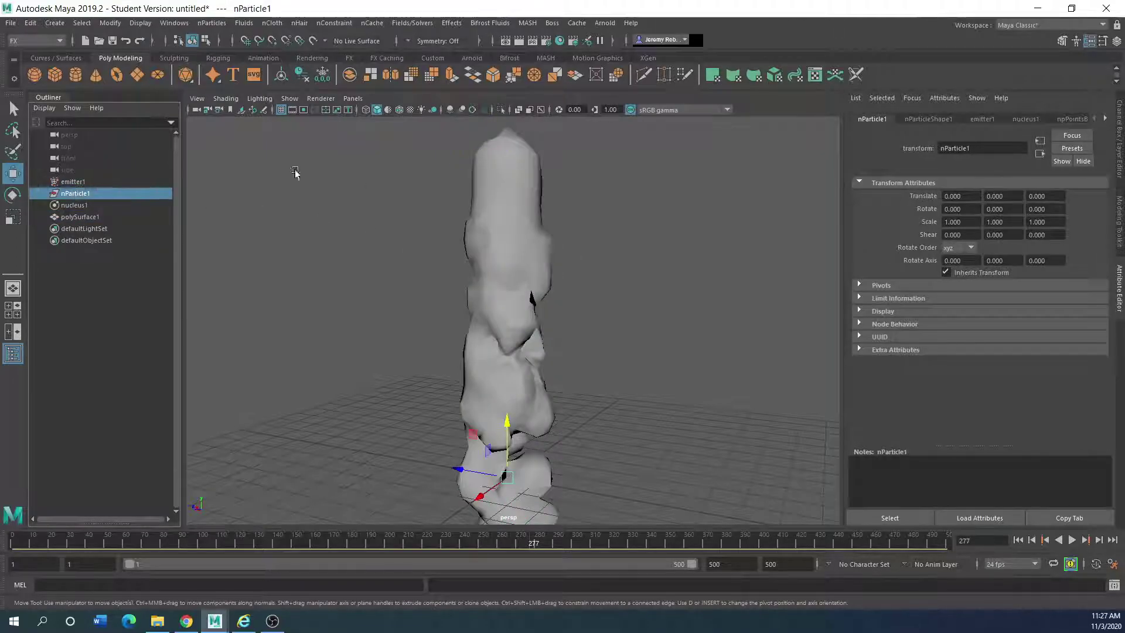
click(81, 181)
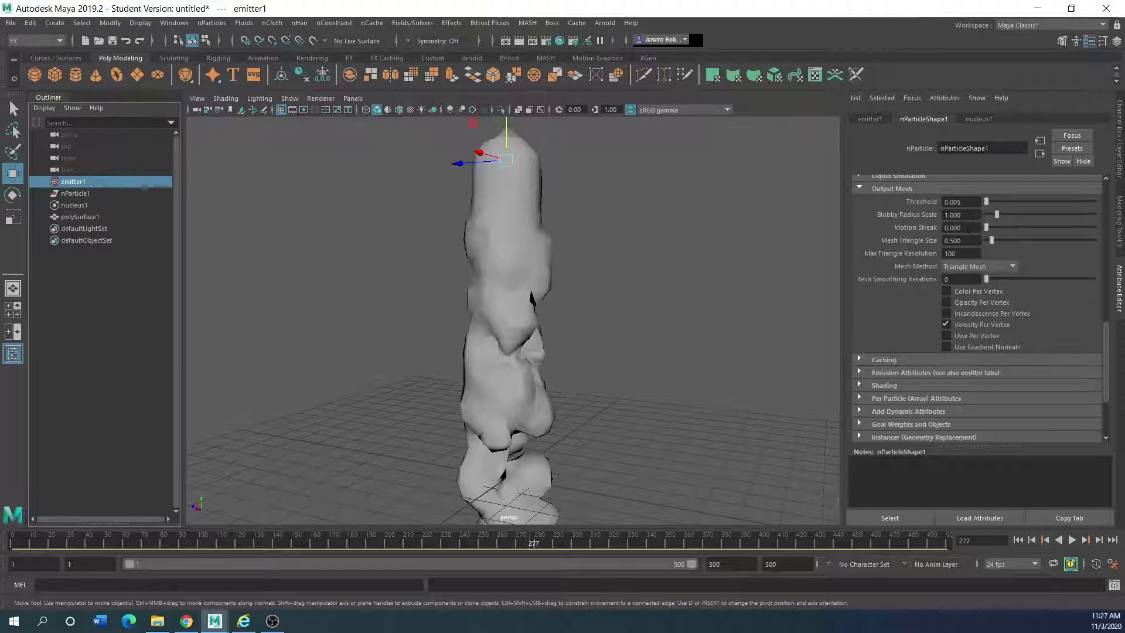
drag(996, 214, 995, 215)
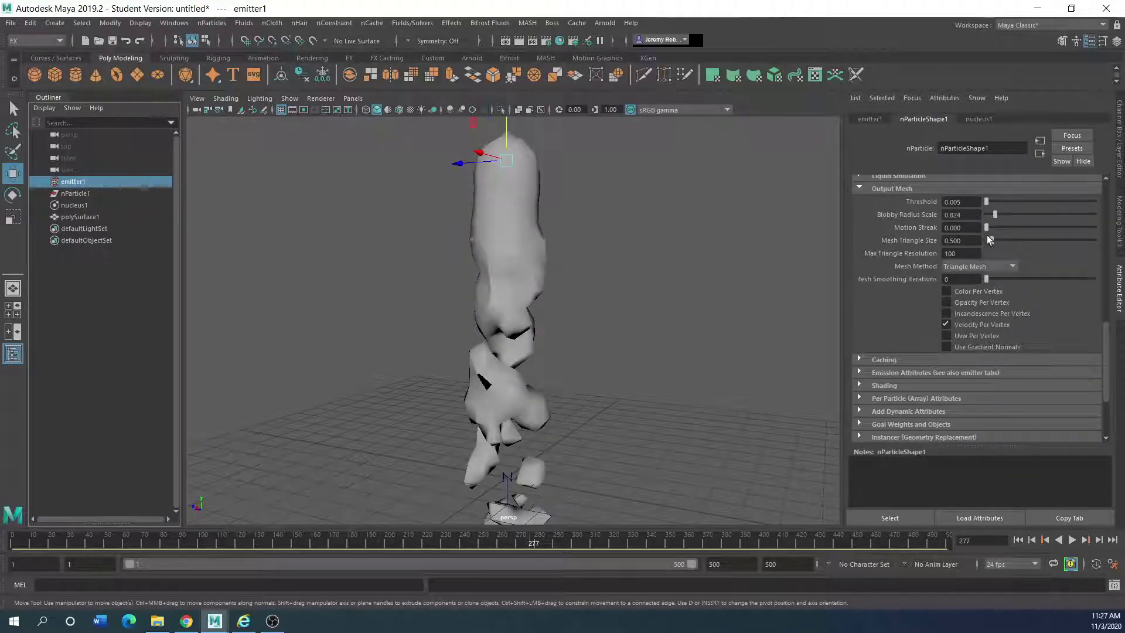
Step: Try the Quad Mesh method on the output mesh, inspect its wireframe and play the simulation to frame 374
click(1015, 268)
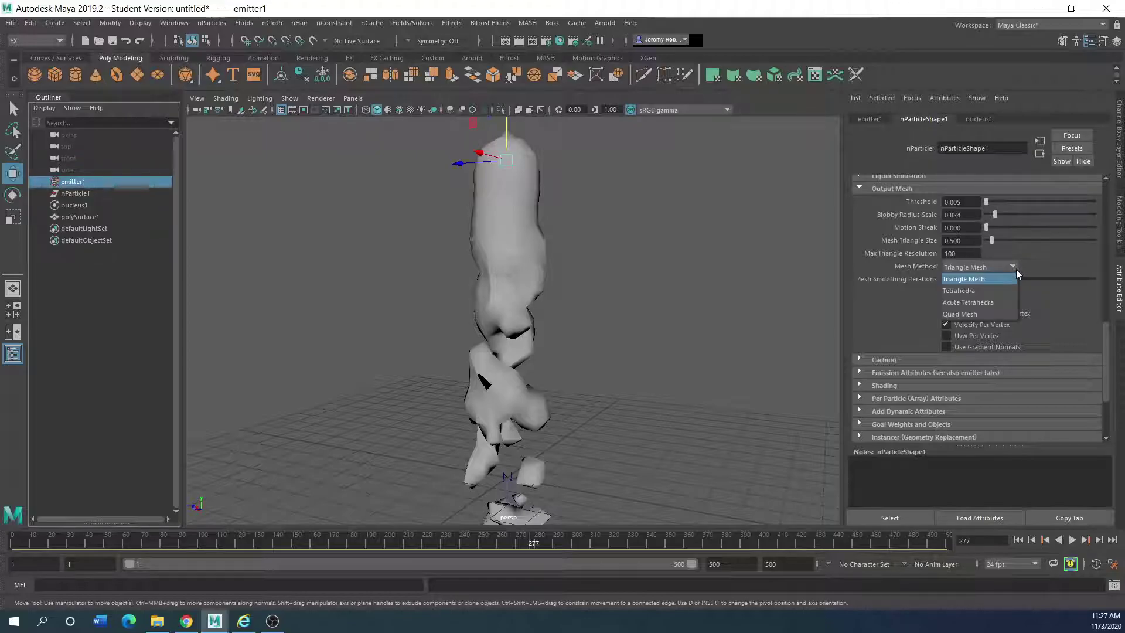
click(983, 314)
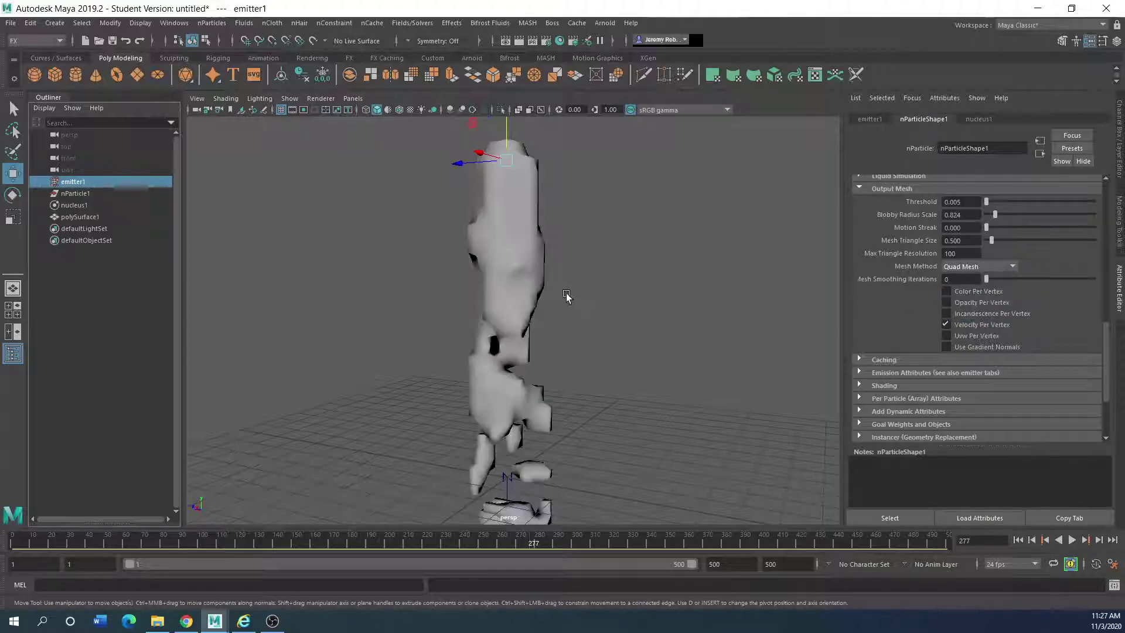
click(520, 283)
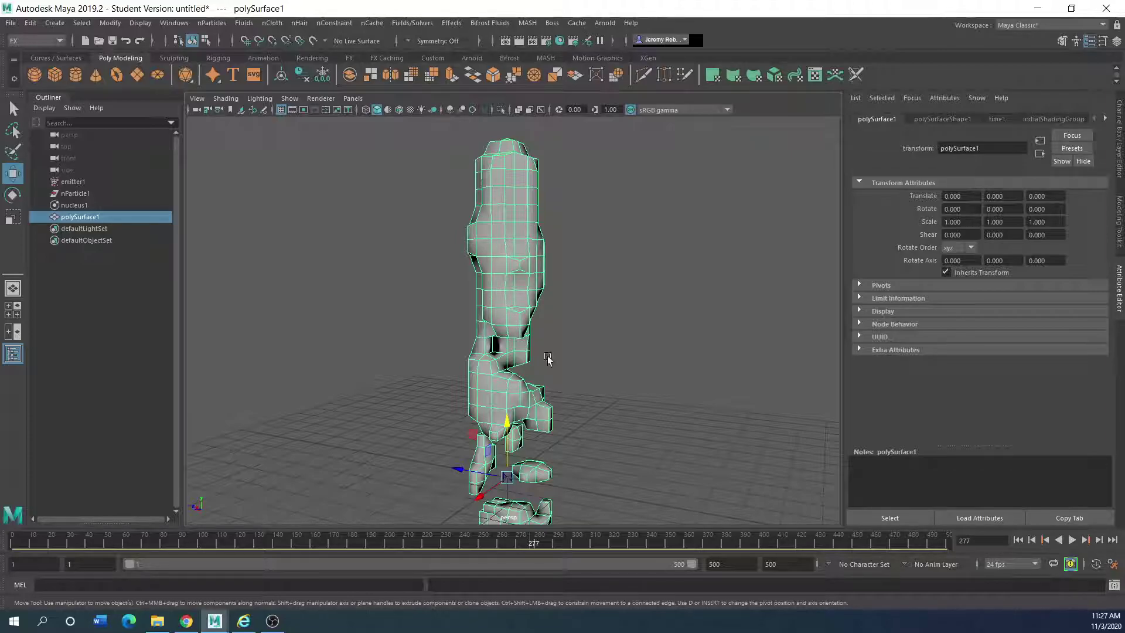
click(1072, 539)
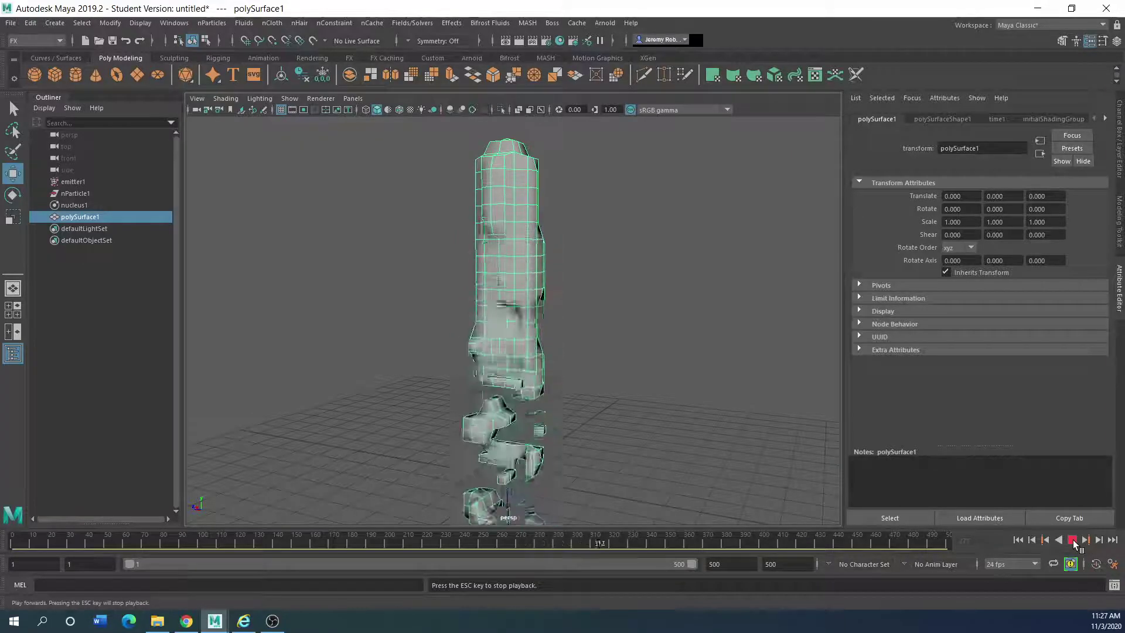
click(1071, 539)
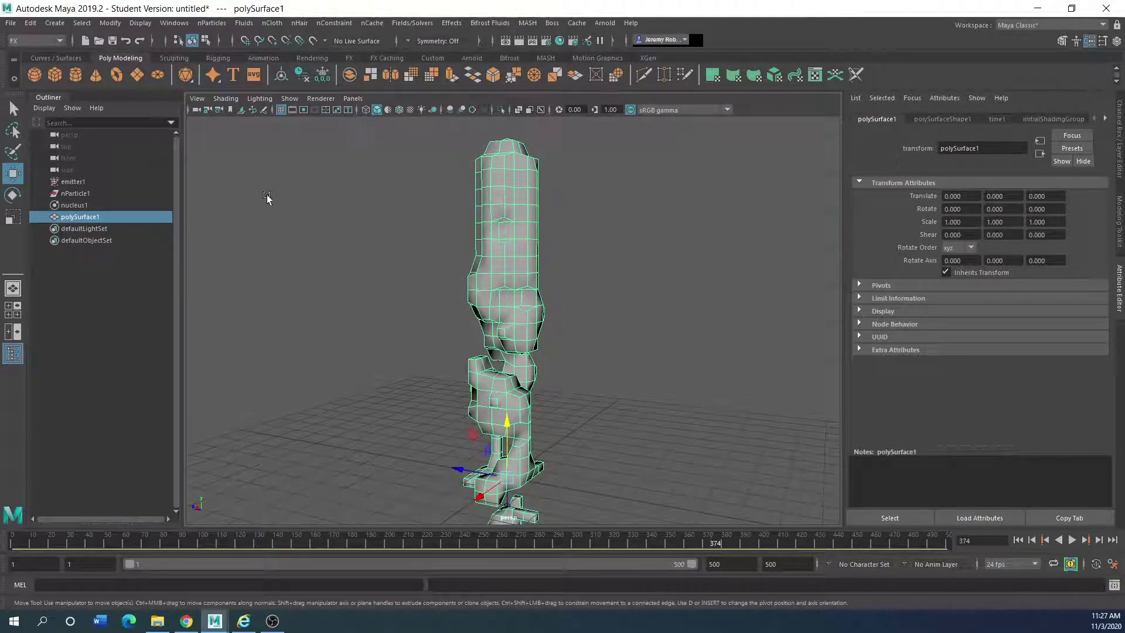
Step: Set the nParticle output mesh method to Triangle Mesh and its Mesh Triangle Size to 0.495
click(78, 183)
click(75, 193)
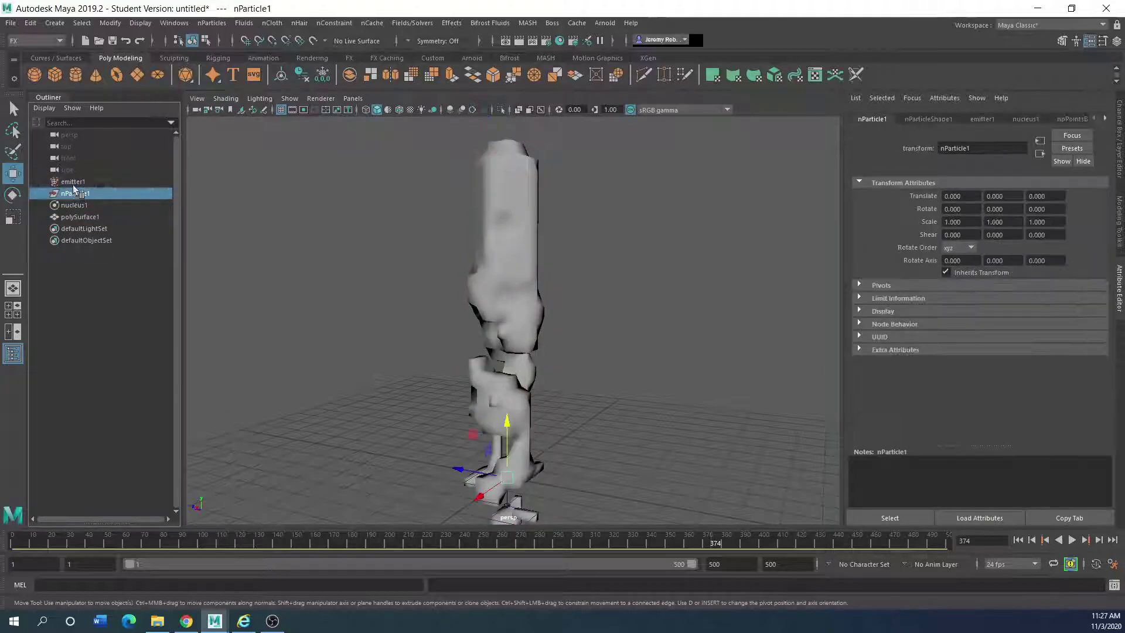
click(73, 182)
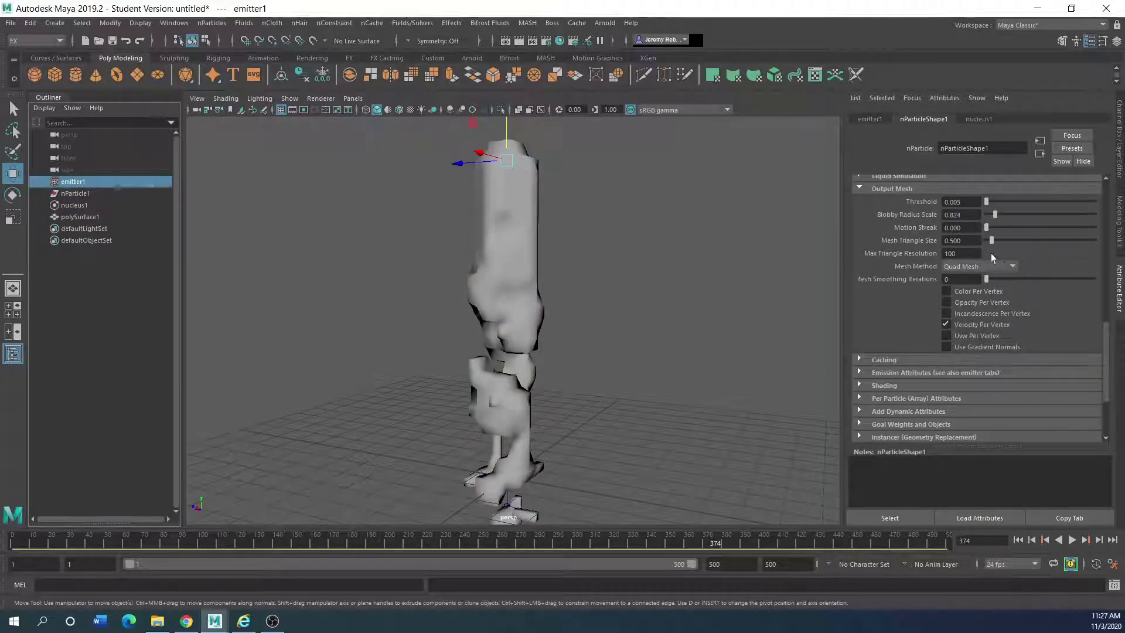
click(1015, 268)
click(986, 279)
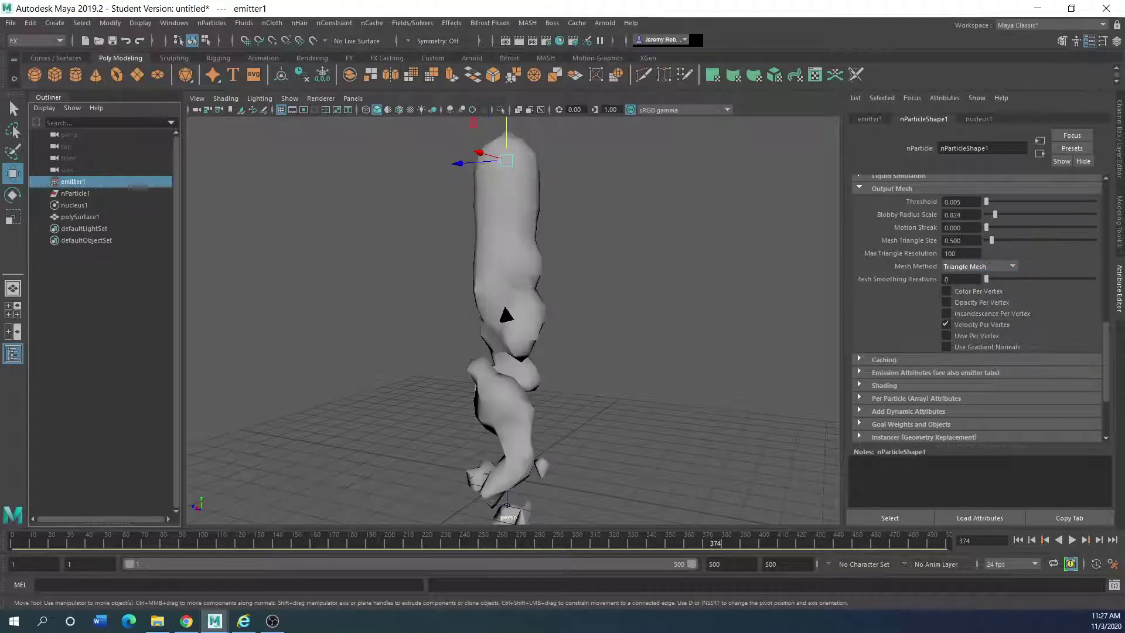
drag(992, 240, 988, 240)
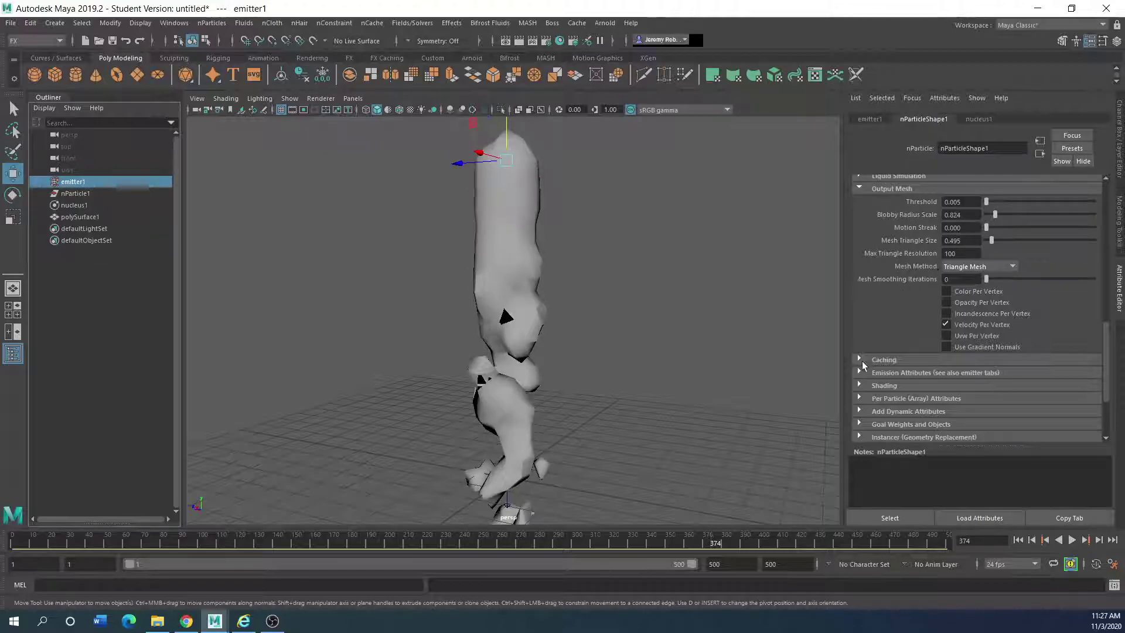
Step: Play the simulation on to frame 435 and assign a new Arnold aiStandardSurface material to the polygon mesh
click(1072, 539)
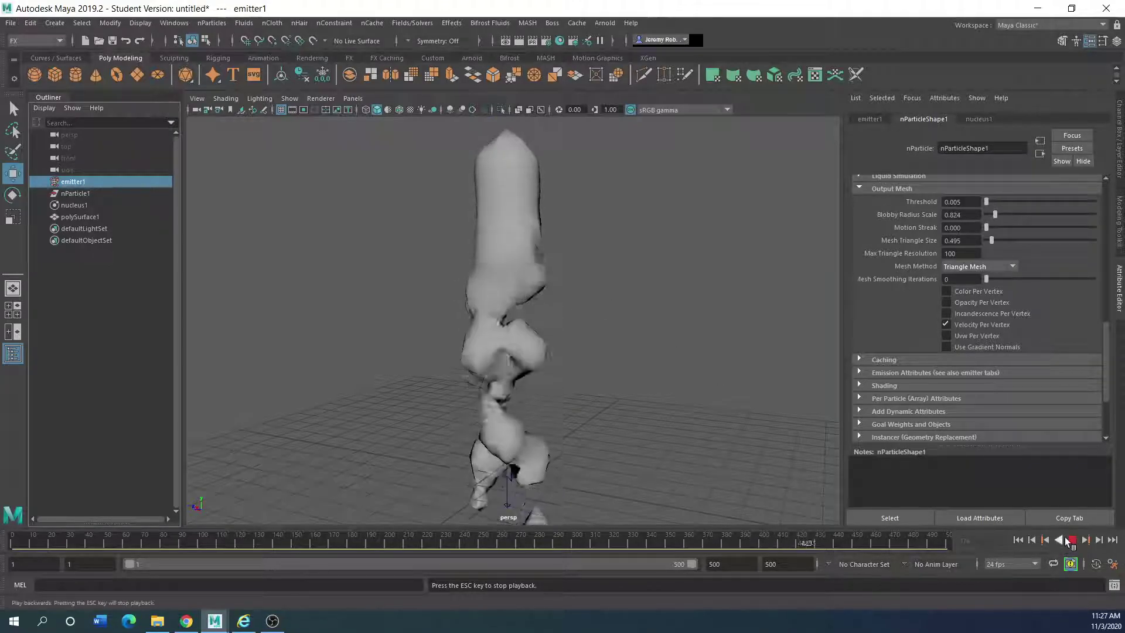
click(1072, 540)
click(509, 256)
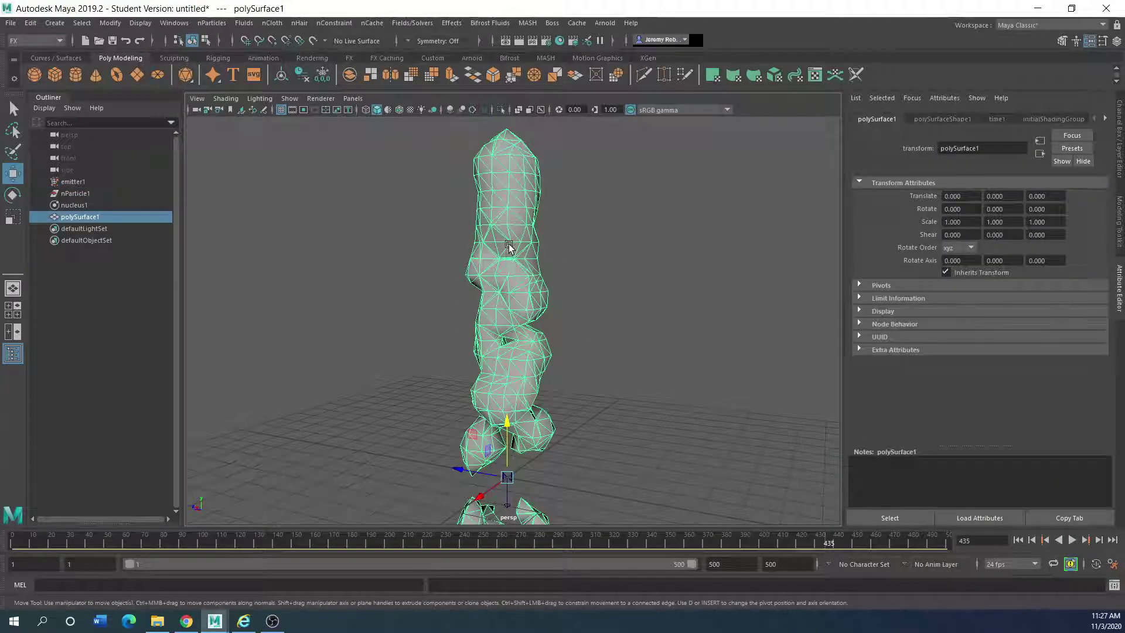
right_click(509, 245)
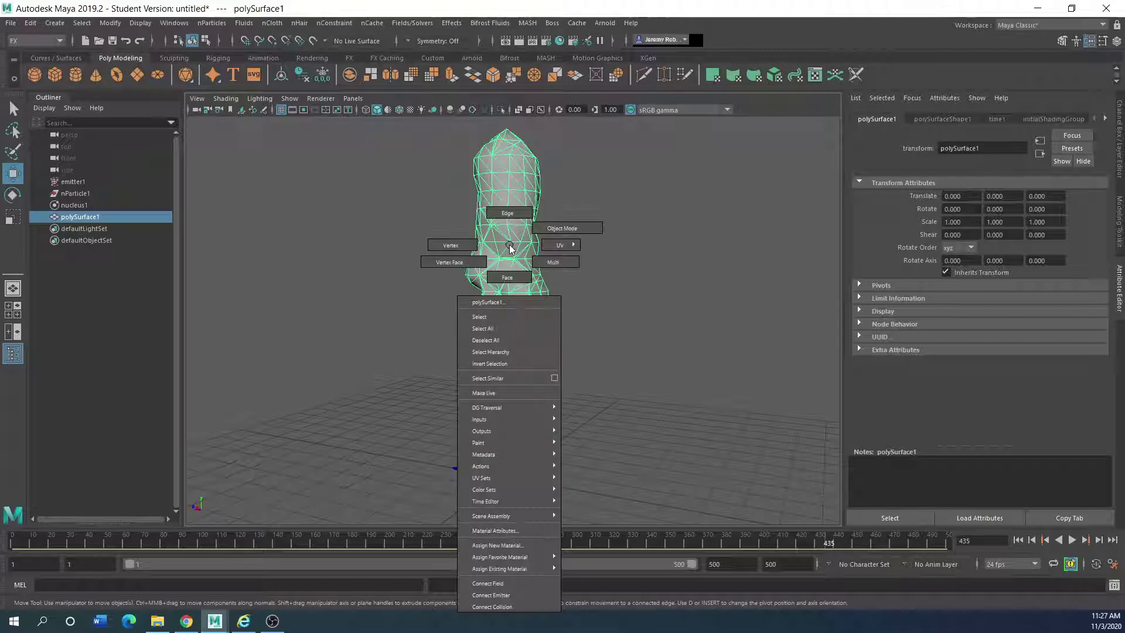
click(491, 548)
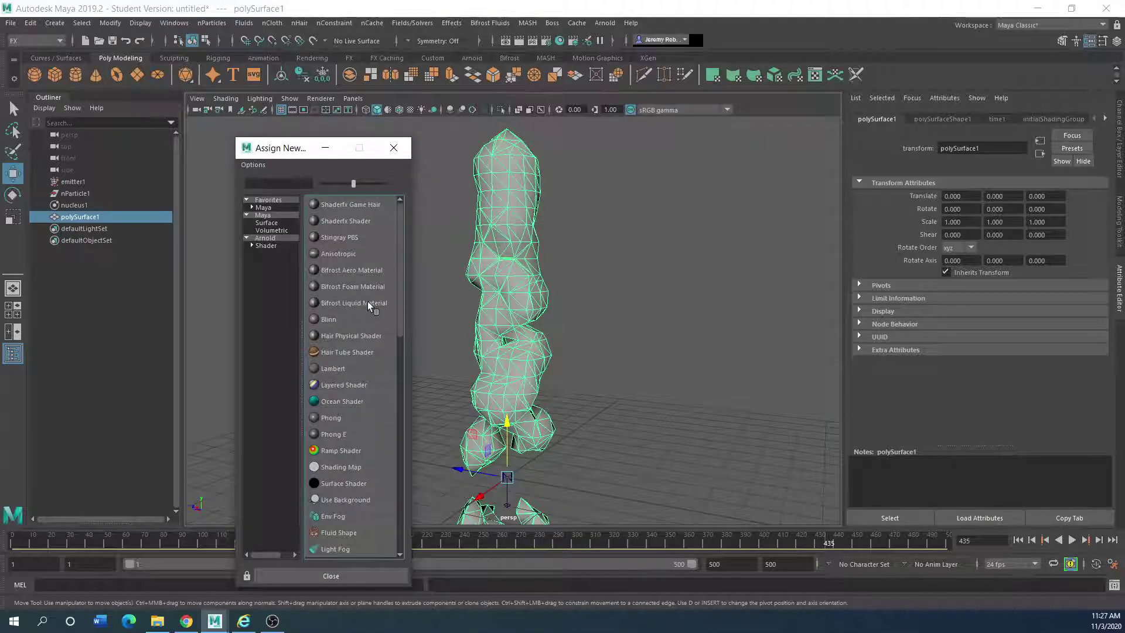
click(267, 246)
click(343, 368)
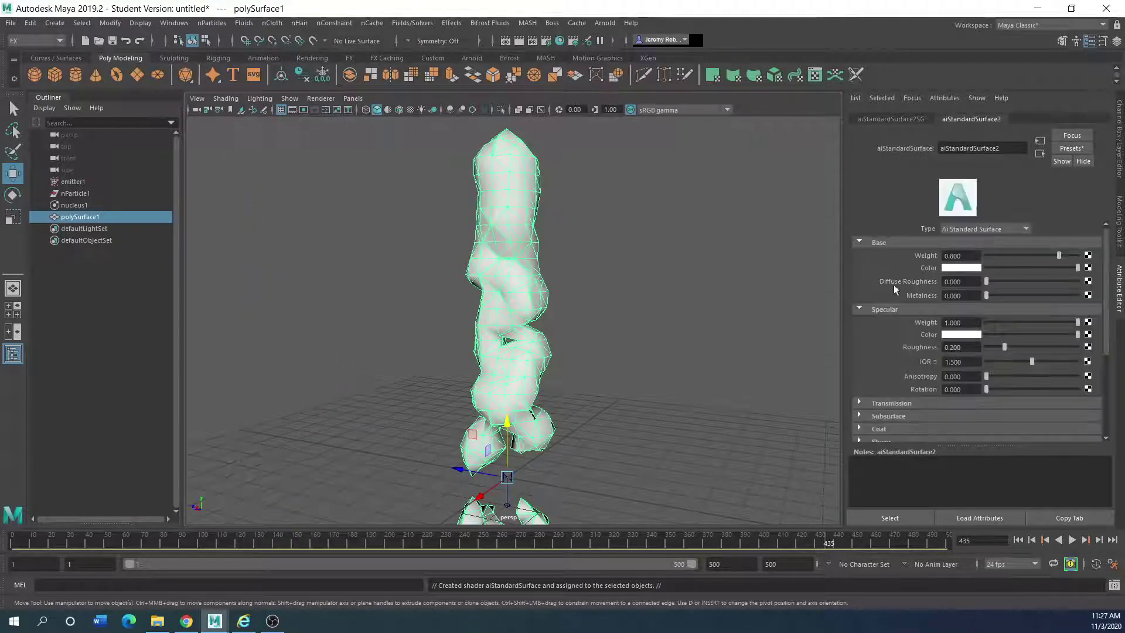
Step: Add an Arnold Physical Sky light and render the scene in Arnold RenderView, then stop the render and minimize its window
click(604, 23)
mouse_move(642, 82)
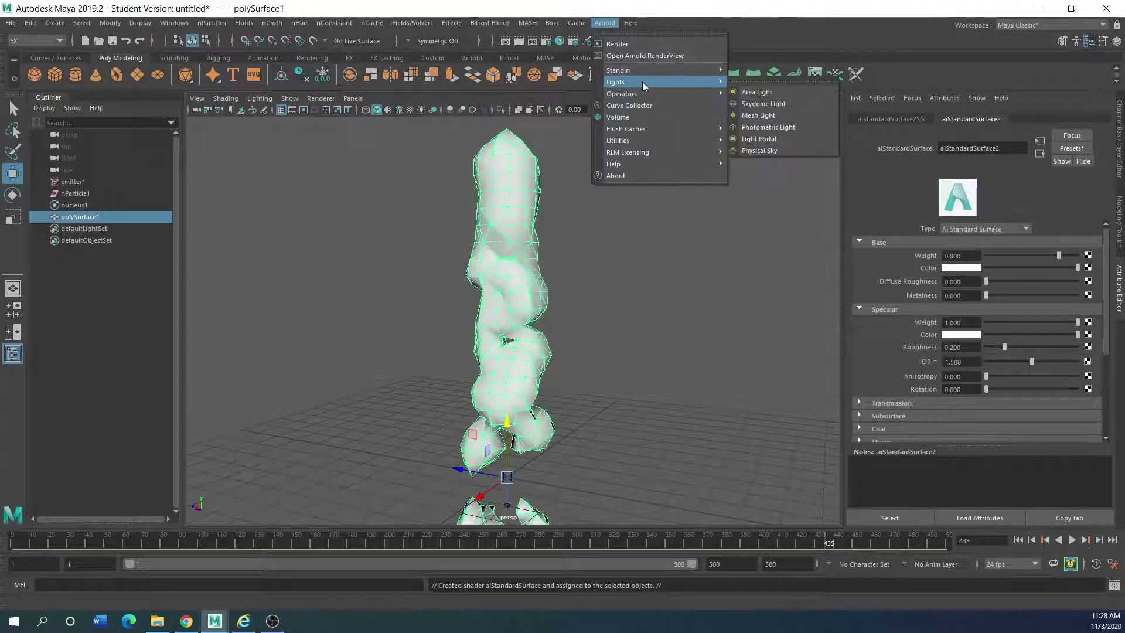
click(759, 150)
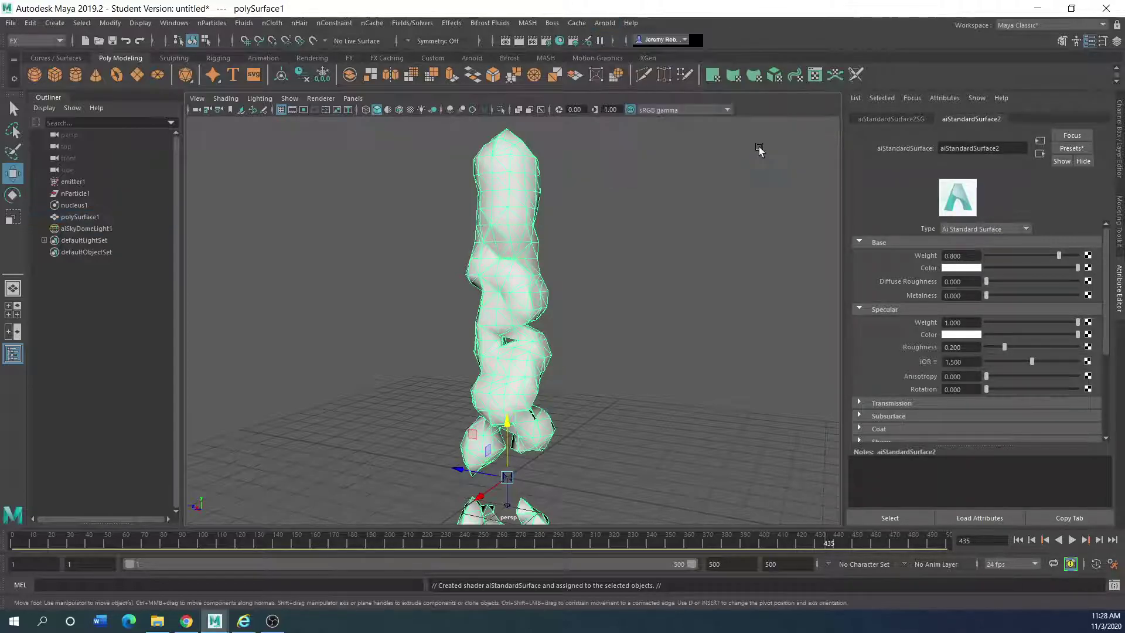
click(605, 22)
click(624, 58)
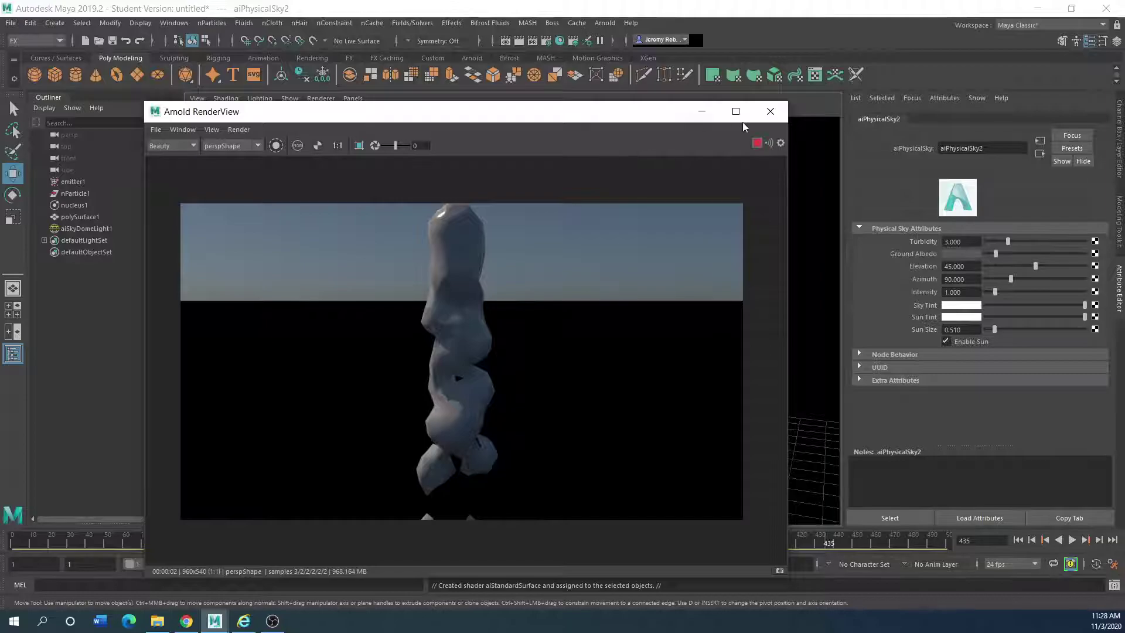
click(757, 144)
click(702, 112)
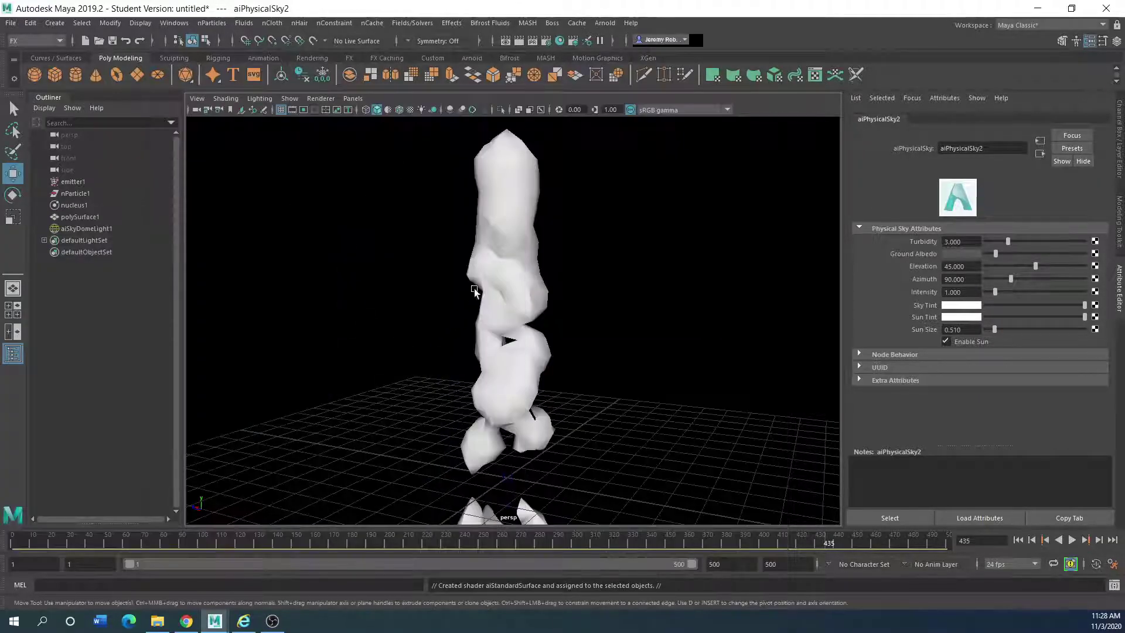
Step: Turn on smooth mesh preview for the particle mesh
click(479, 286)
key(3)
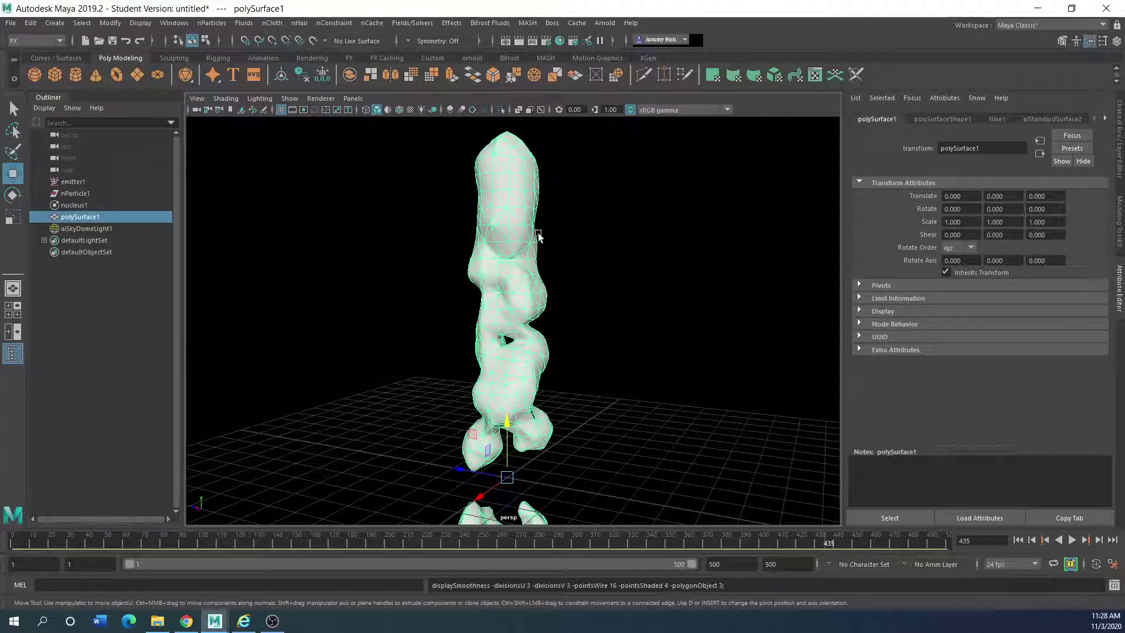
key(ctrl+z)
key(shift+z)
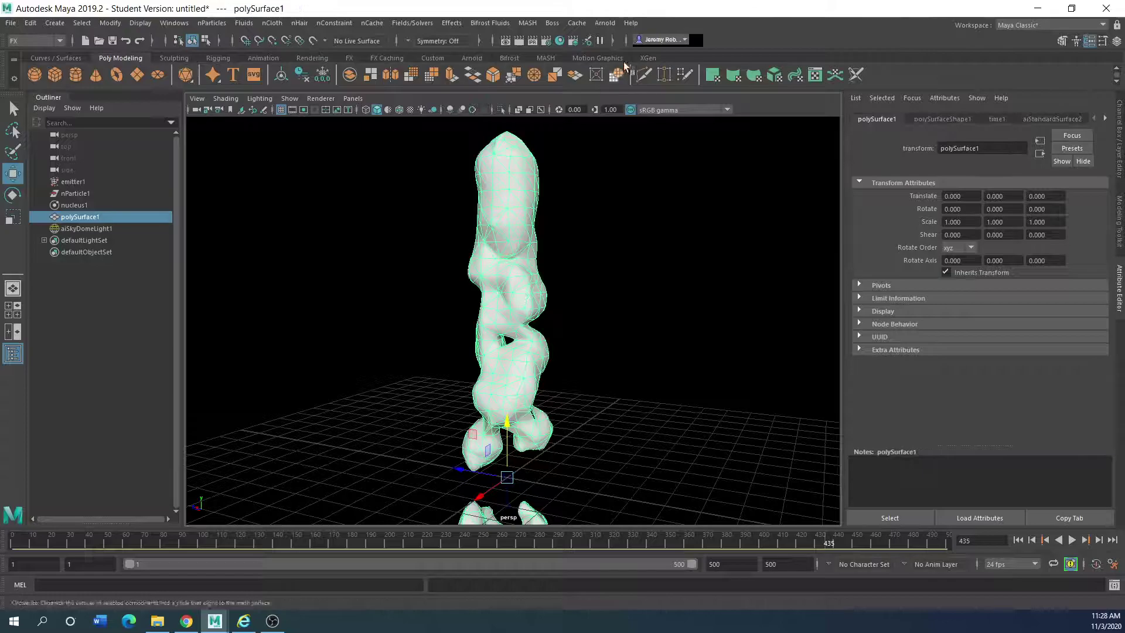
Step: Reopen Arnold RenderView, render the smoothed mesh again and stop the live render
click(605, 23)
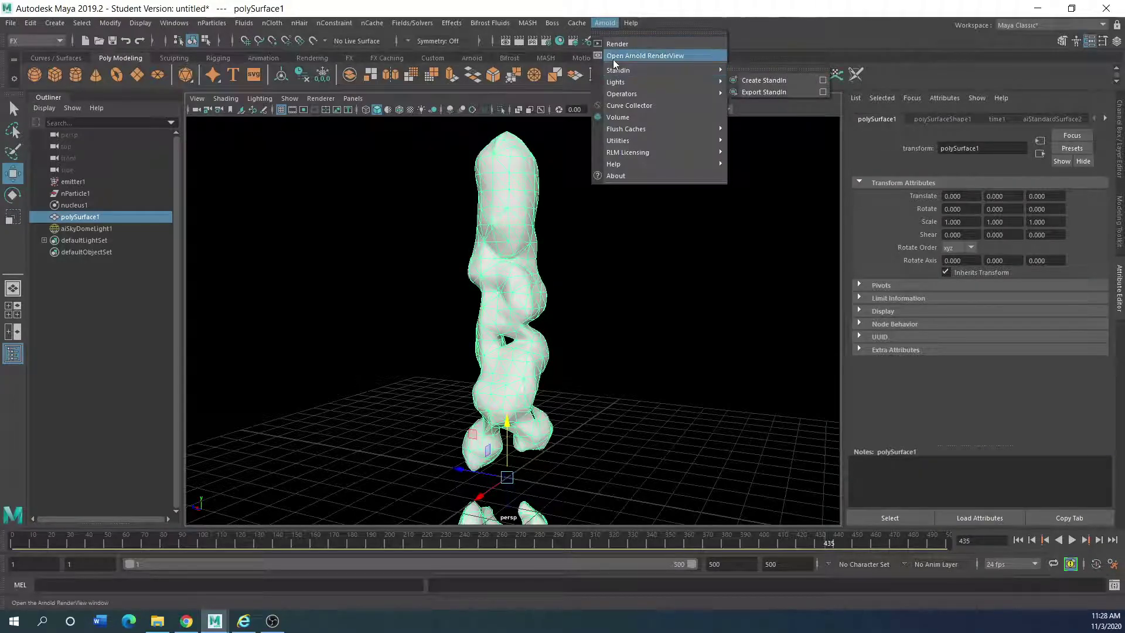
click(614, 58)
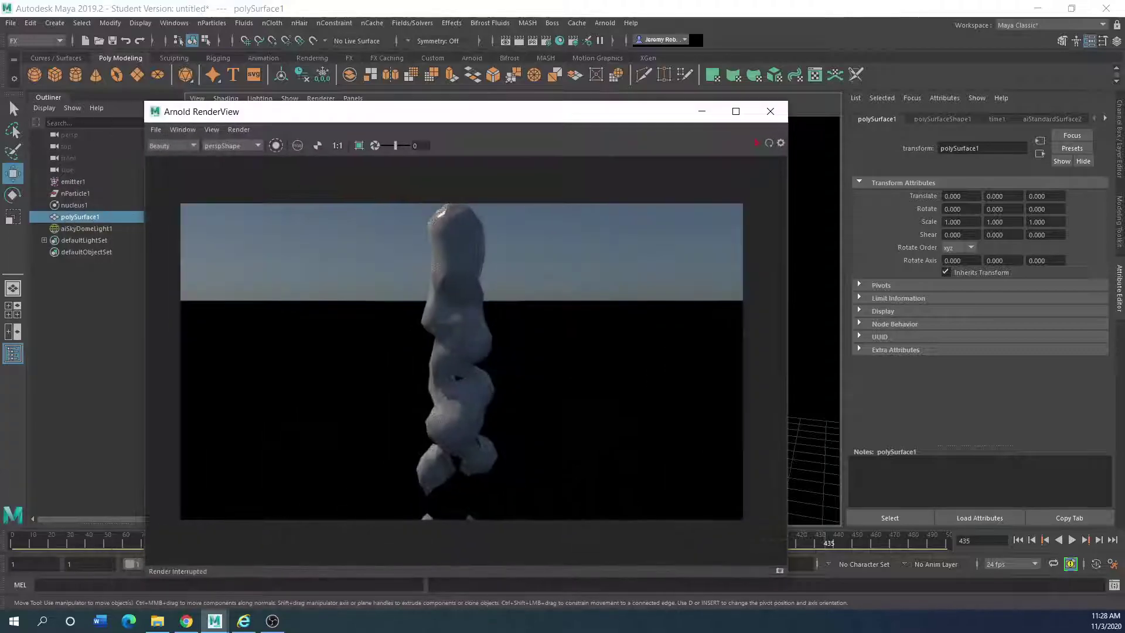
click(770, 143)
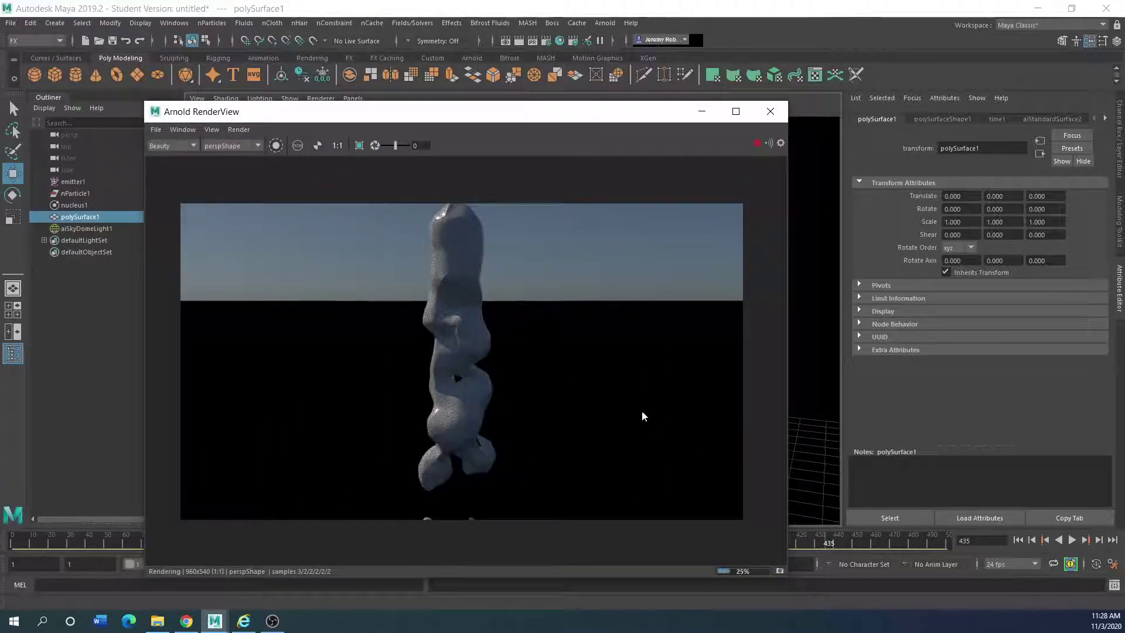
click(757, 145)
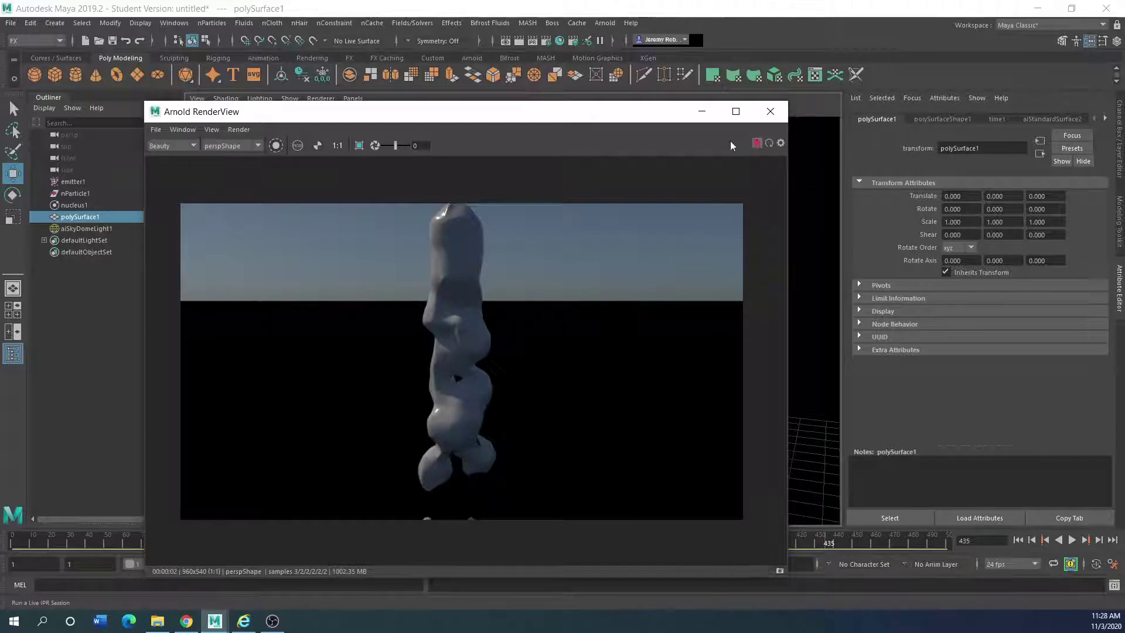
drag(562, 111, 677, 208)
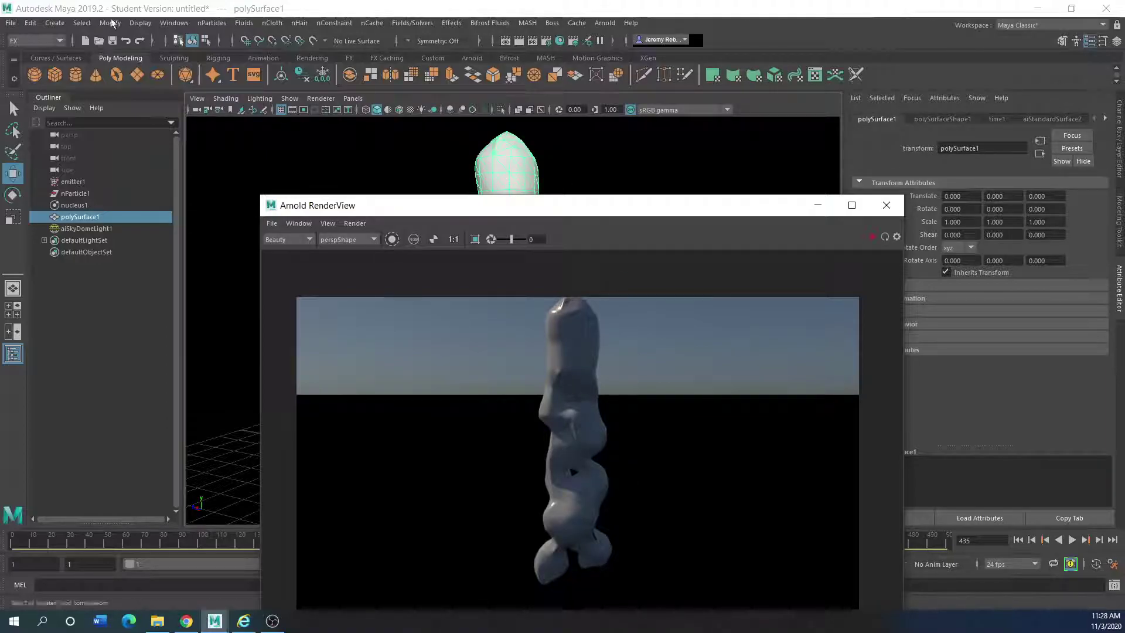
click(30, 22)
mouse_move(75, 176)
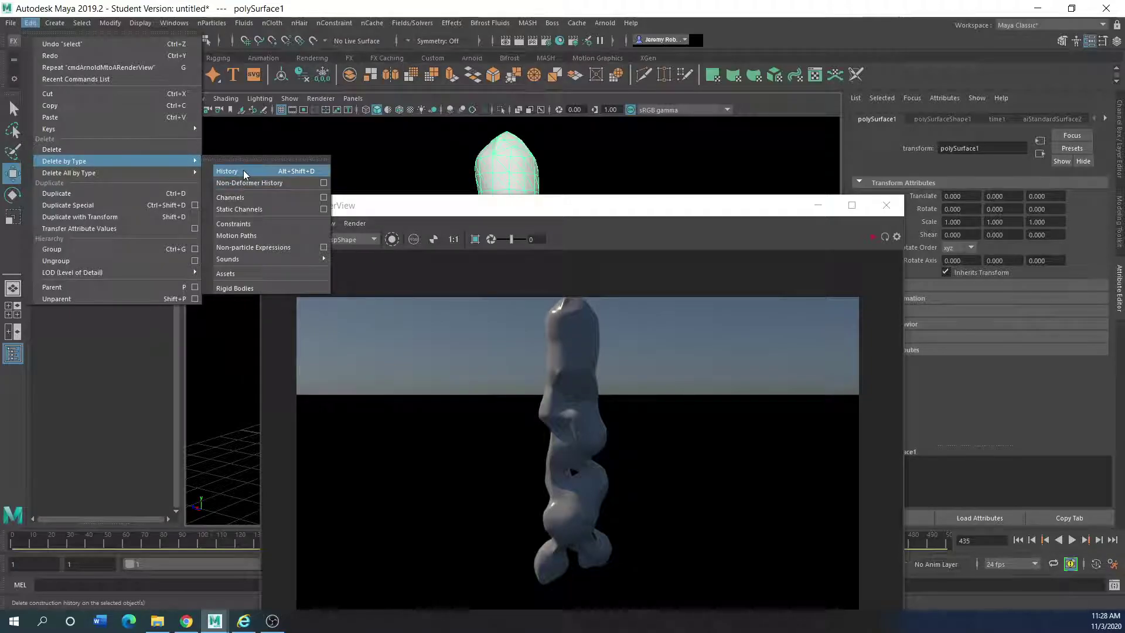
click(557, 193)
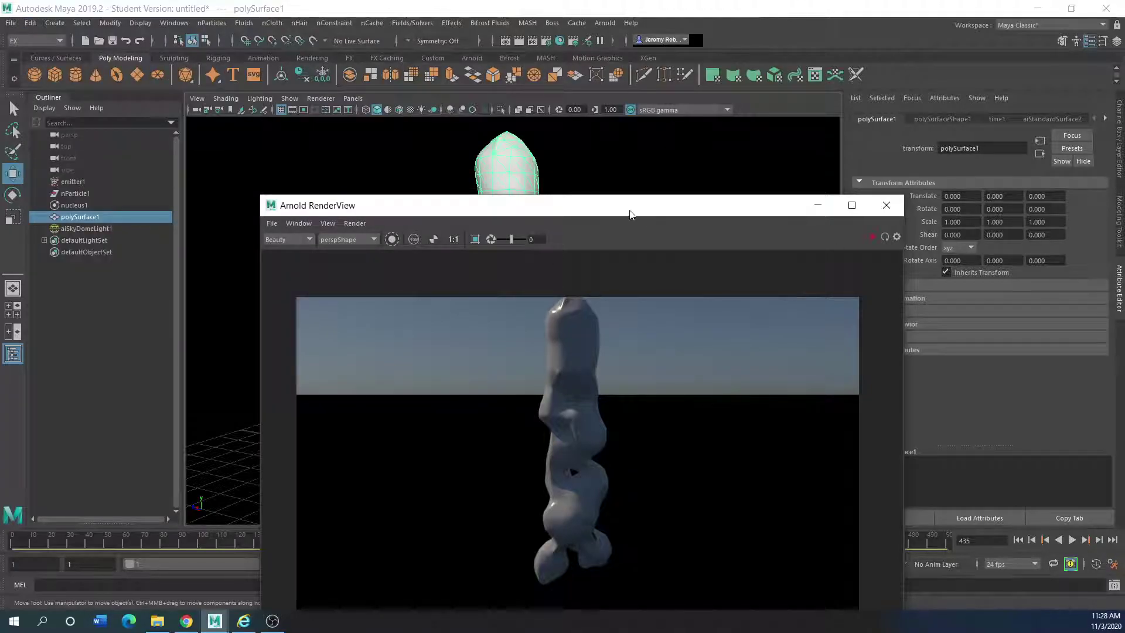
drag(630, 213, 502, 157)
drag(672, 154, 585, 226)
Step: Minimize the render window, create a polygon plane at the origin and scale it uniformly to about 28.464
click(602, 221)
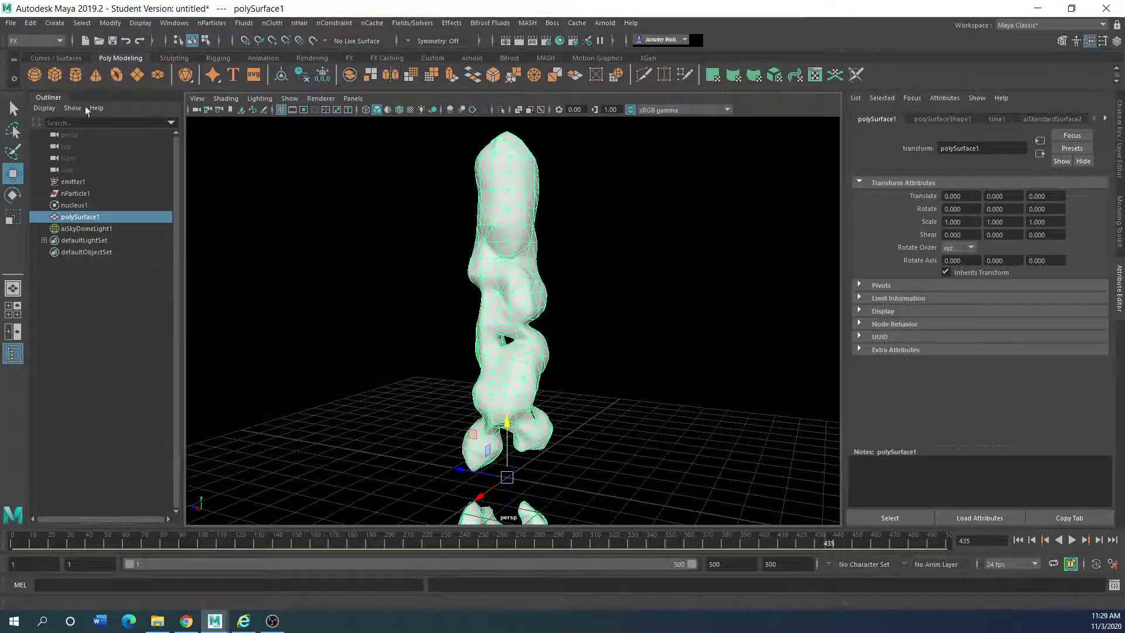
click(136, 76)
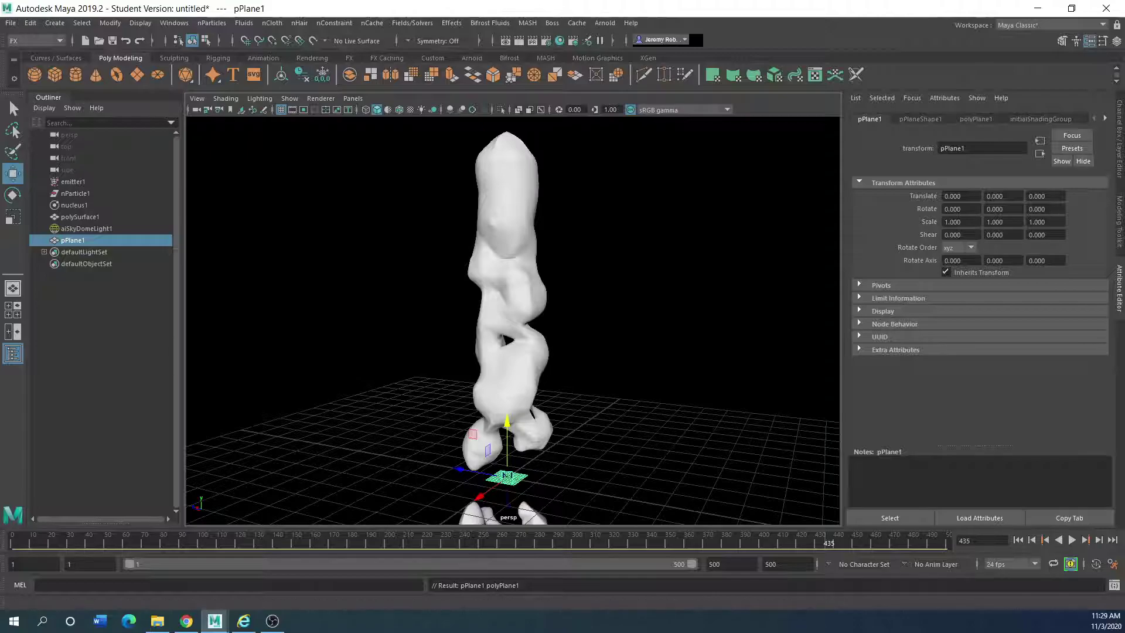
click(17, 220)
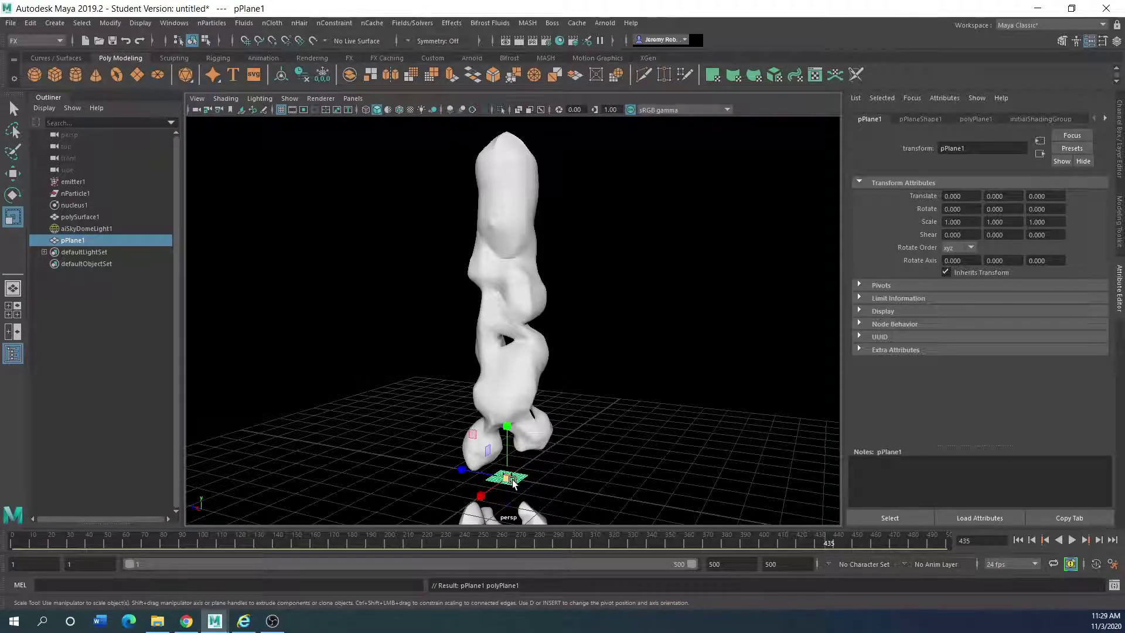
drag(512, 482, 820, 481)
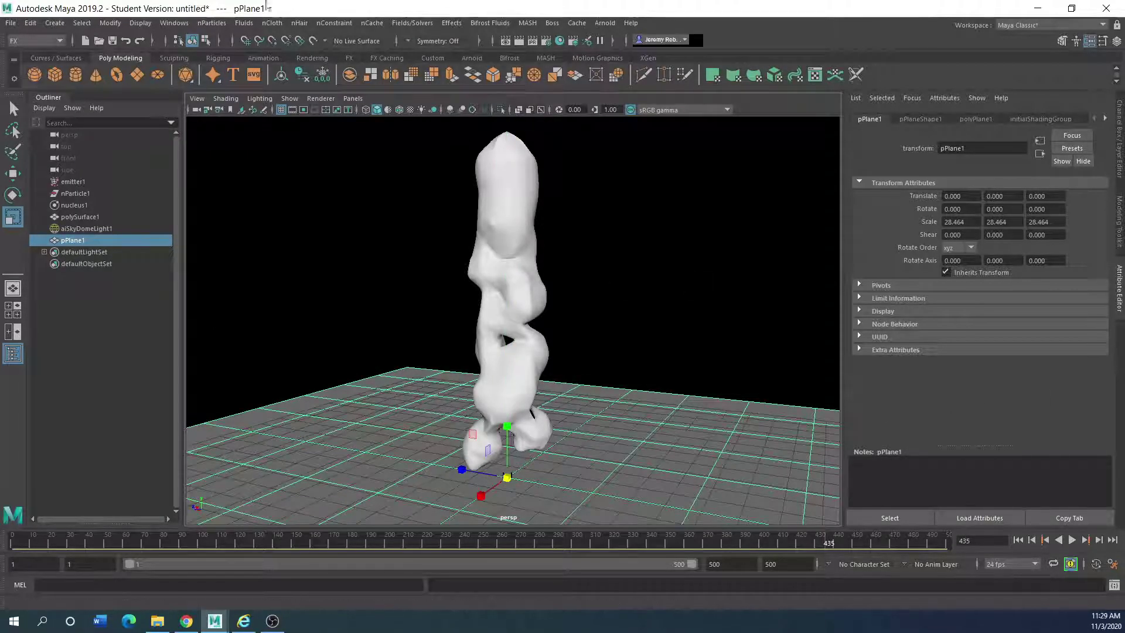
Step: Make the plane a passive collider, then replay the simulation from the start and stop it at frame 130
click(212, 23)
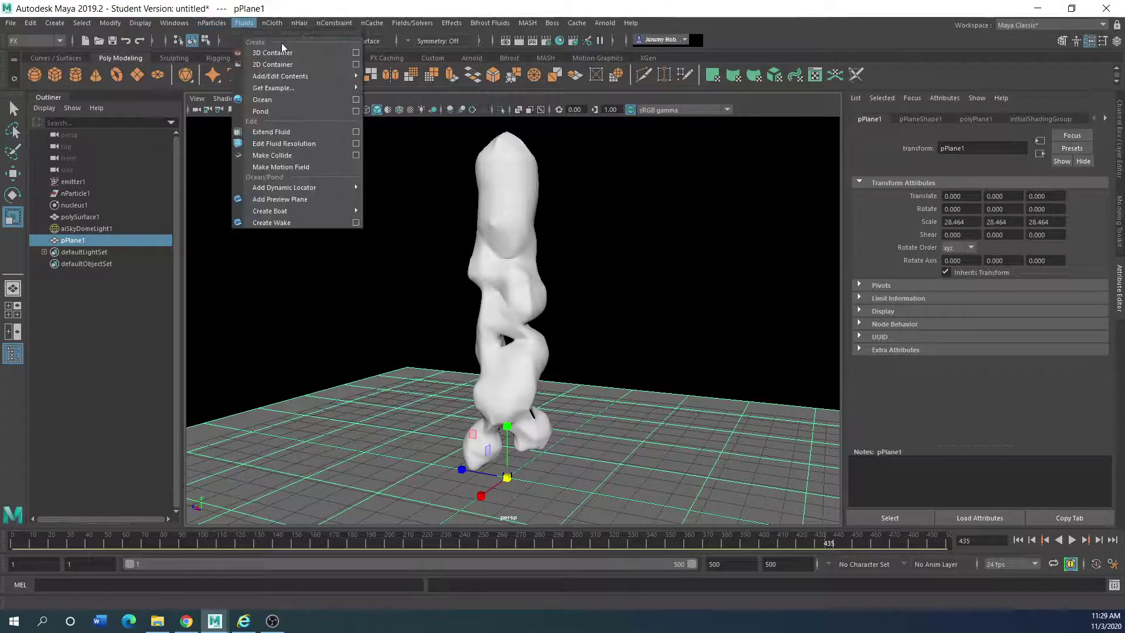
click(272, 23)
click(287, 65)
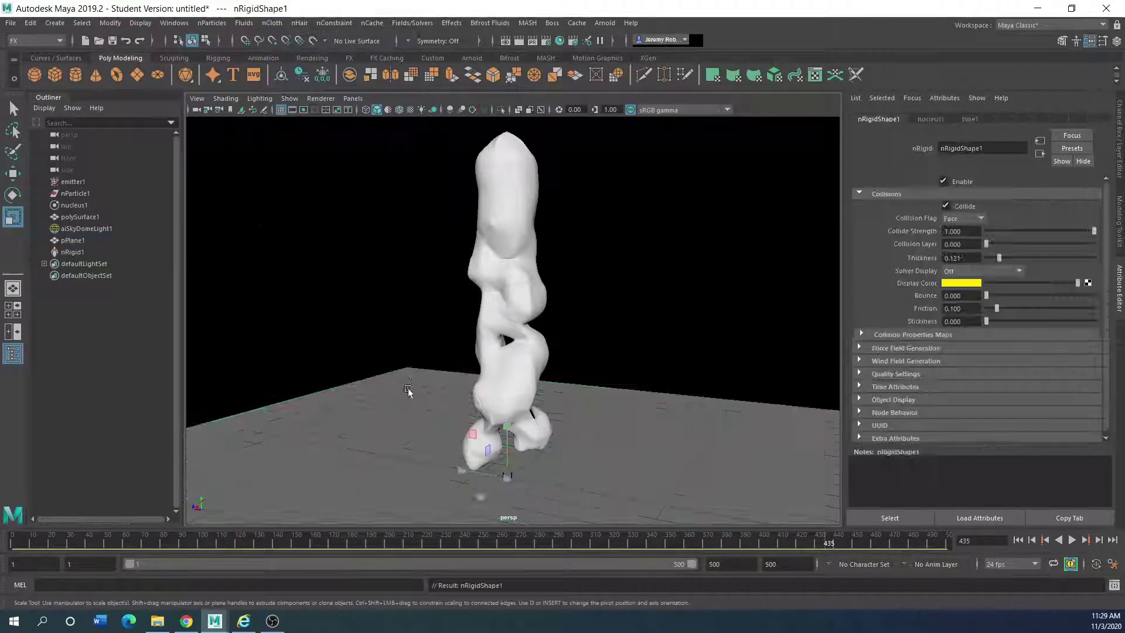
click(1018, 540)
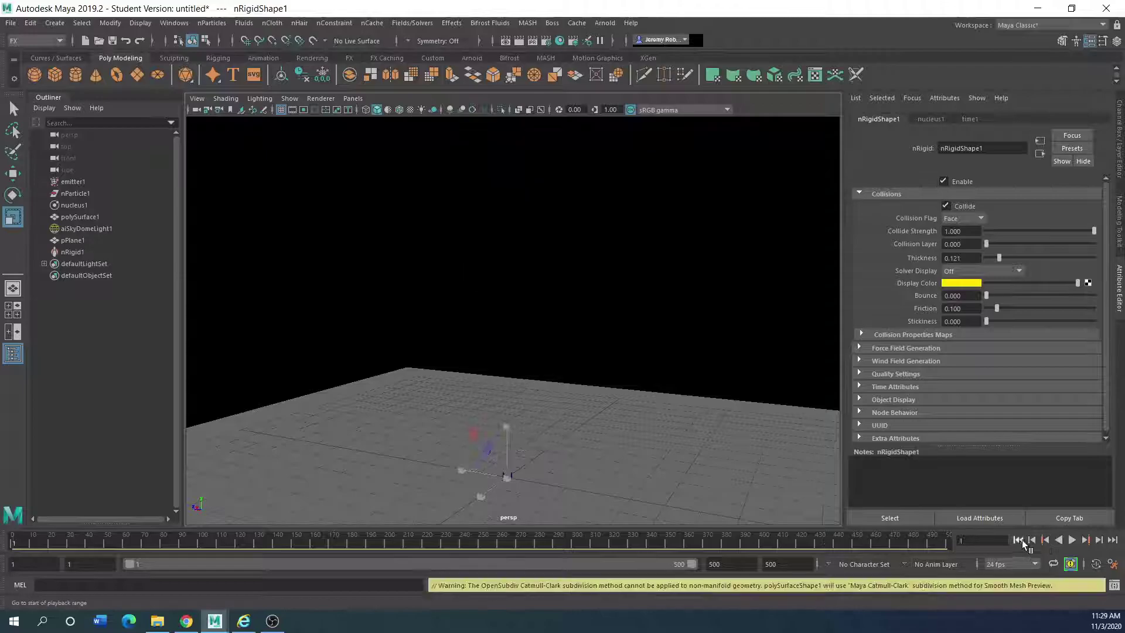
click(1072, 540)
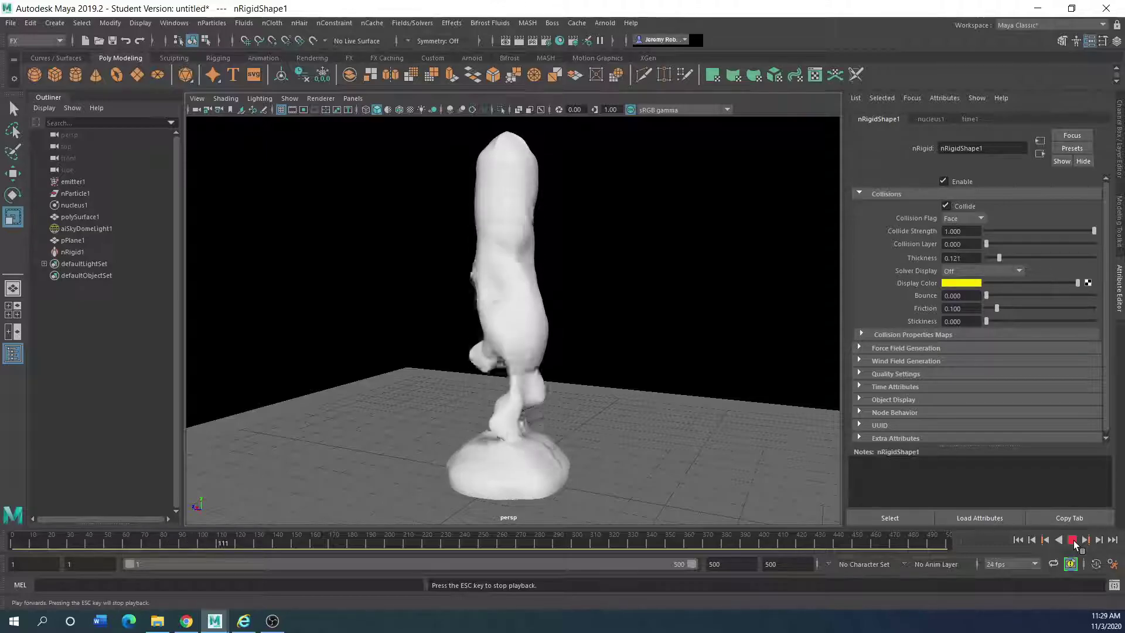
click(1074, 539)
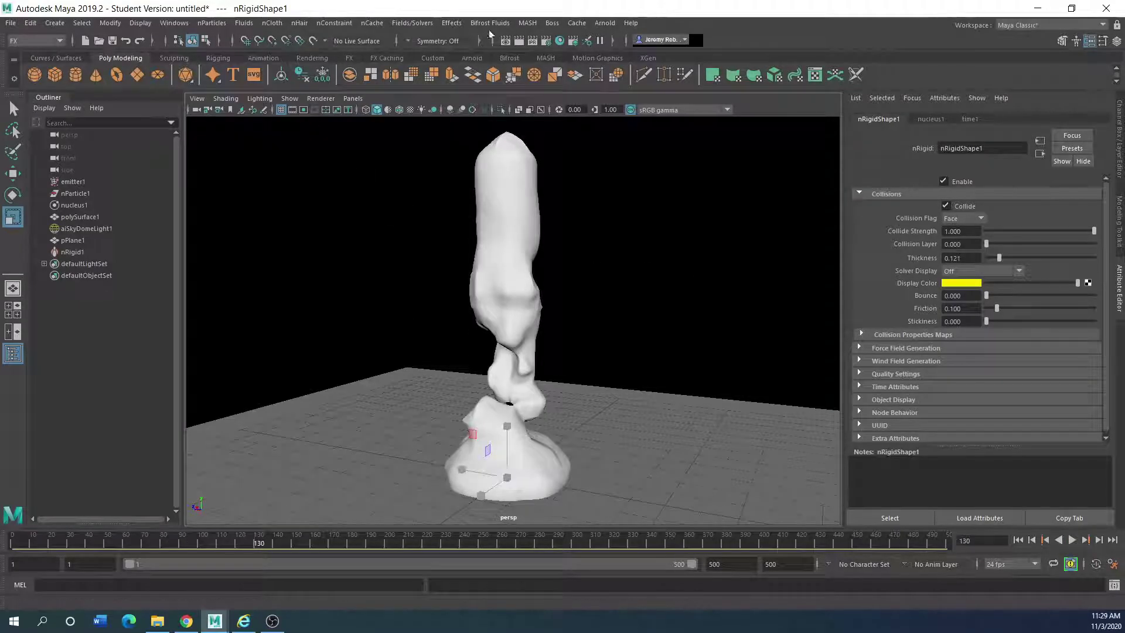
Step: Render the particle mesh and ground plane at frame 130 in Arnold RenderView
click(590, 22)
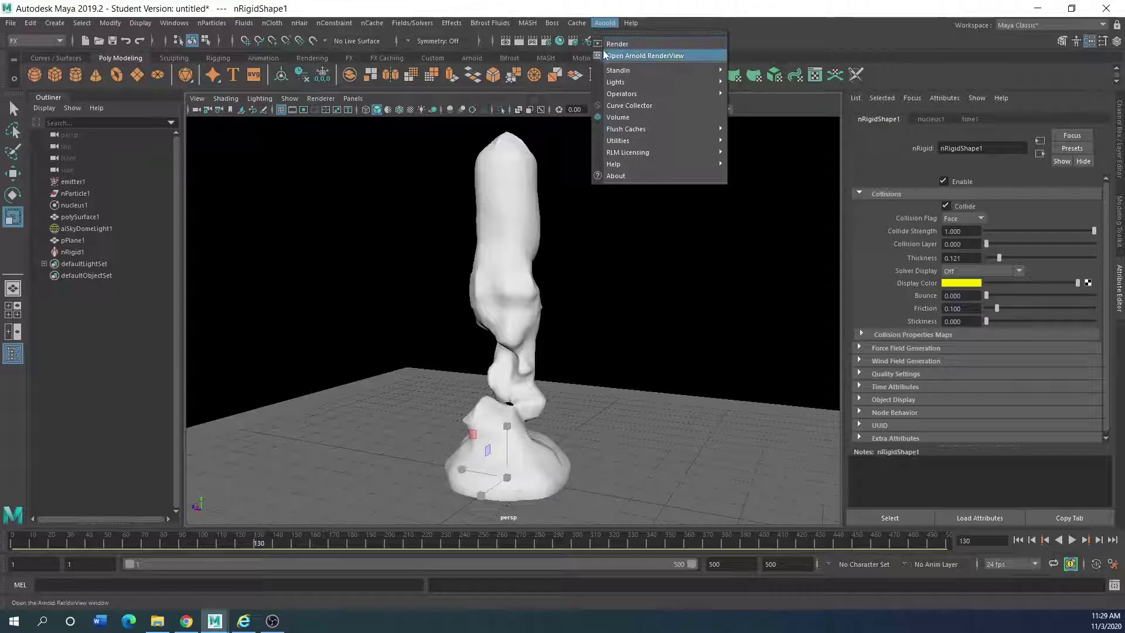
click(603, 50)
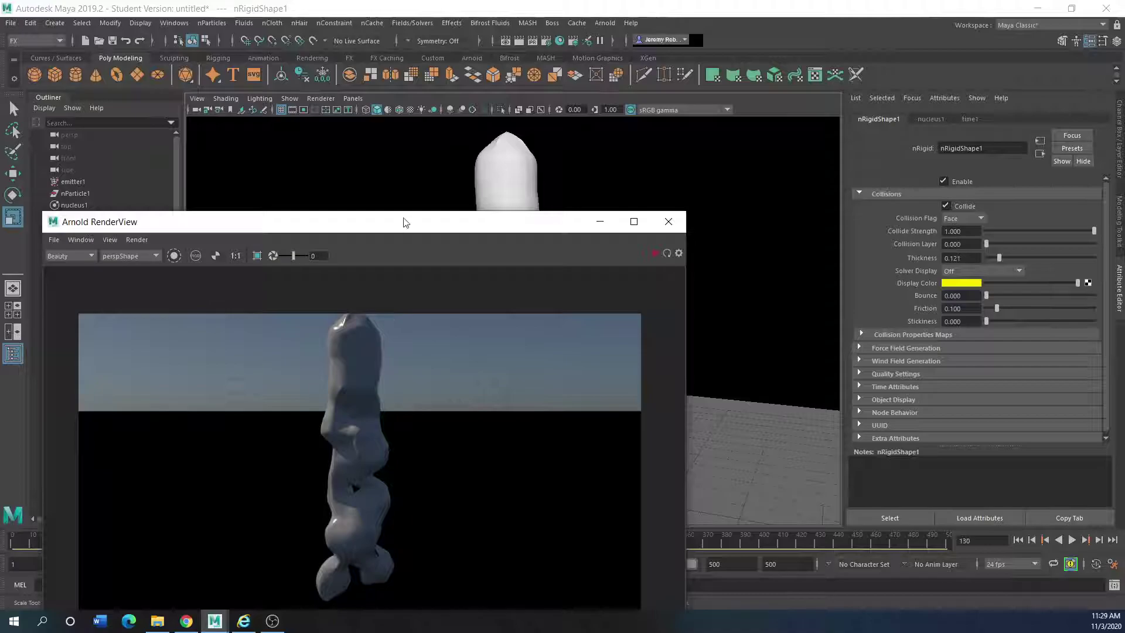
drag(404, 219, 678, 99)
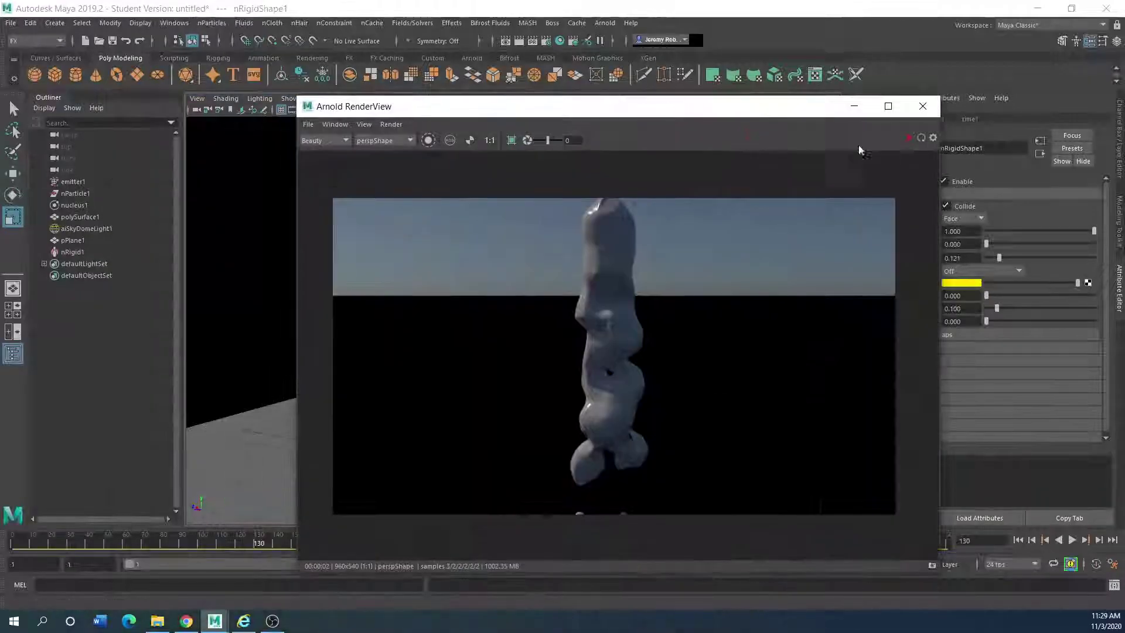
click(911, 139)
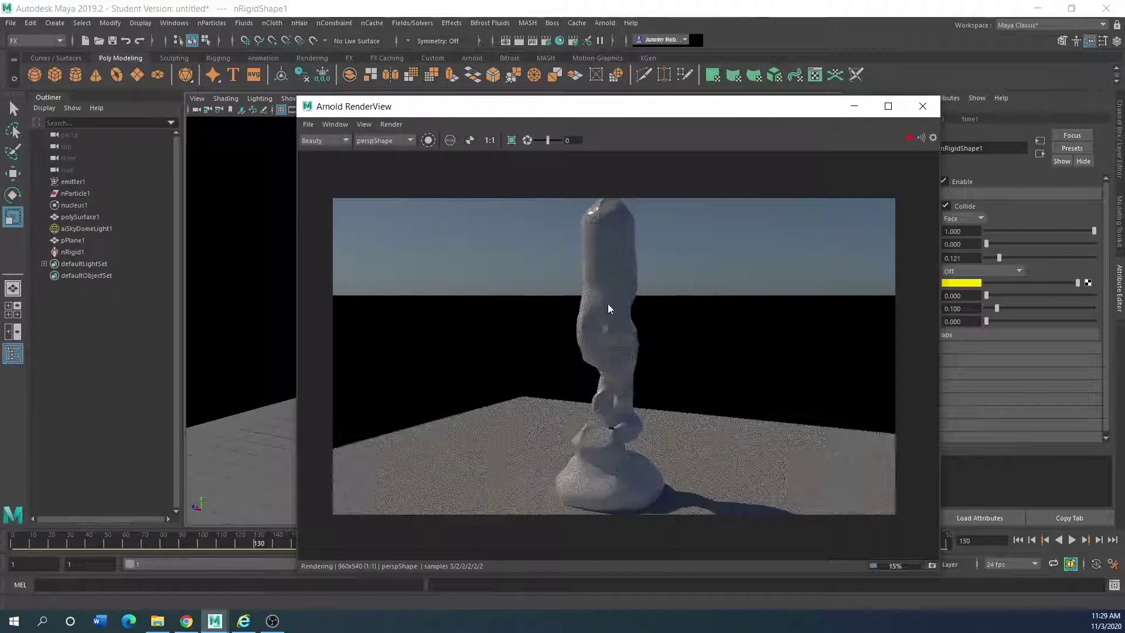
Step: Expand the nParticle shape's Dynamic Properties to examine its drag and mass settings, then bring the finished render back into view
drag(560, 113, 435, 390)
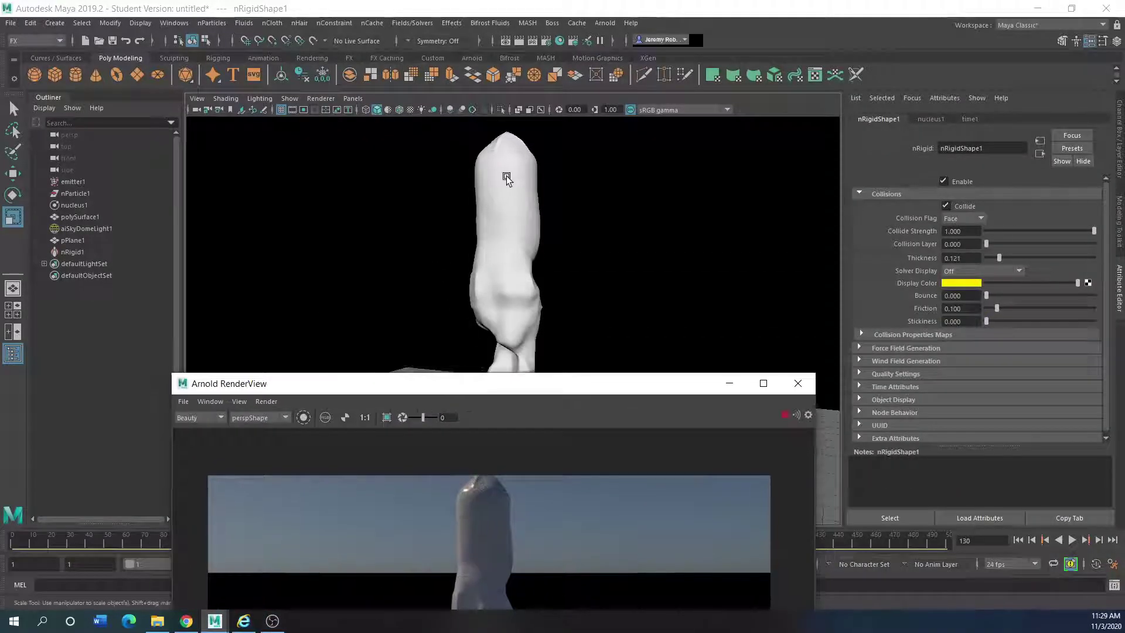
click(71, 183)
scroll(948, 318, up, 10)
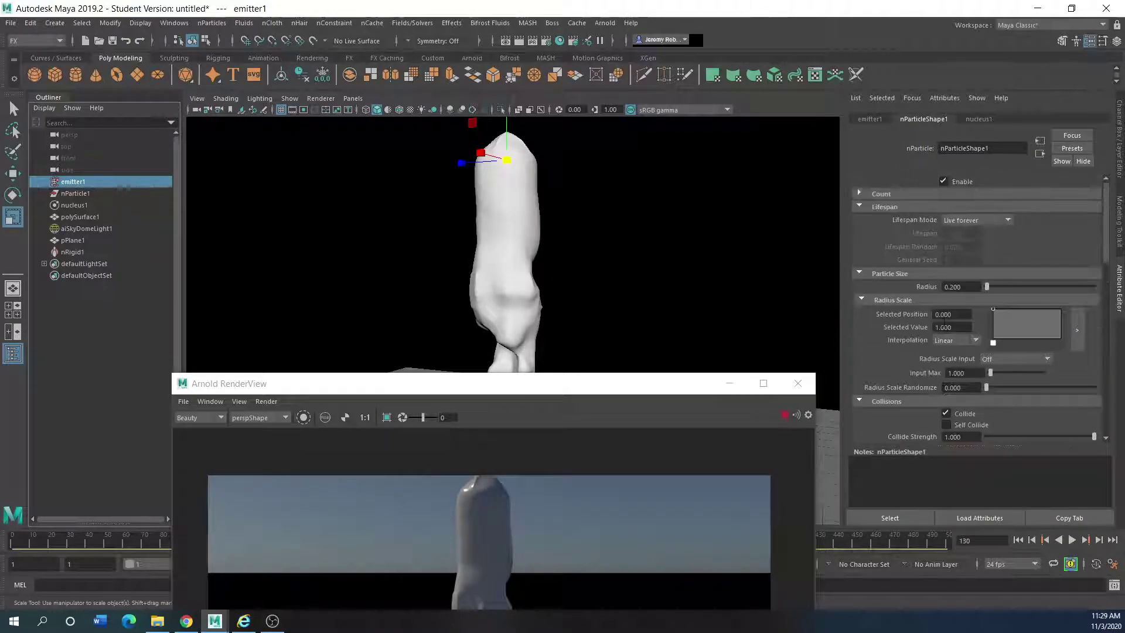
scroll(911, 376, down, 8)
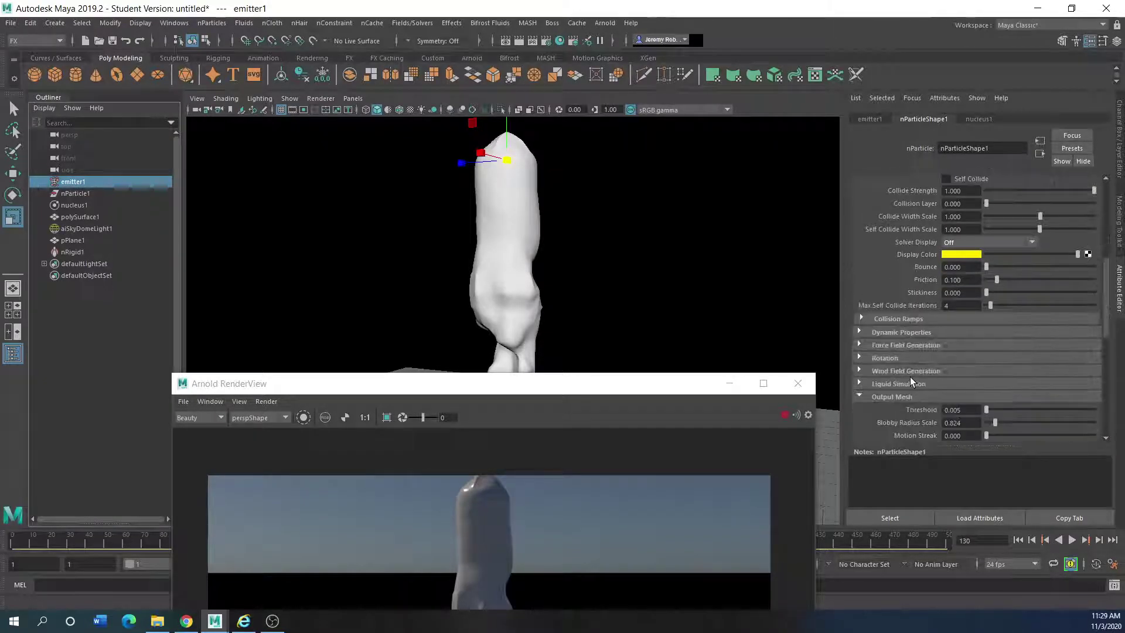
click(857, 329)
scroll(884, 384, down, 2)
scroll(884, 384, down, 1)
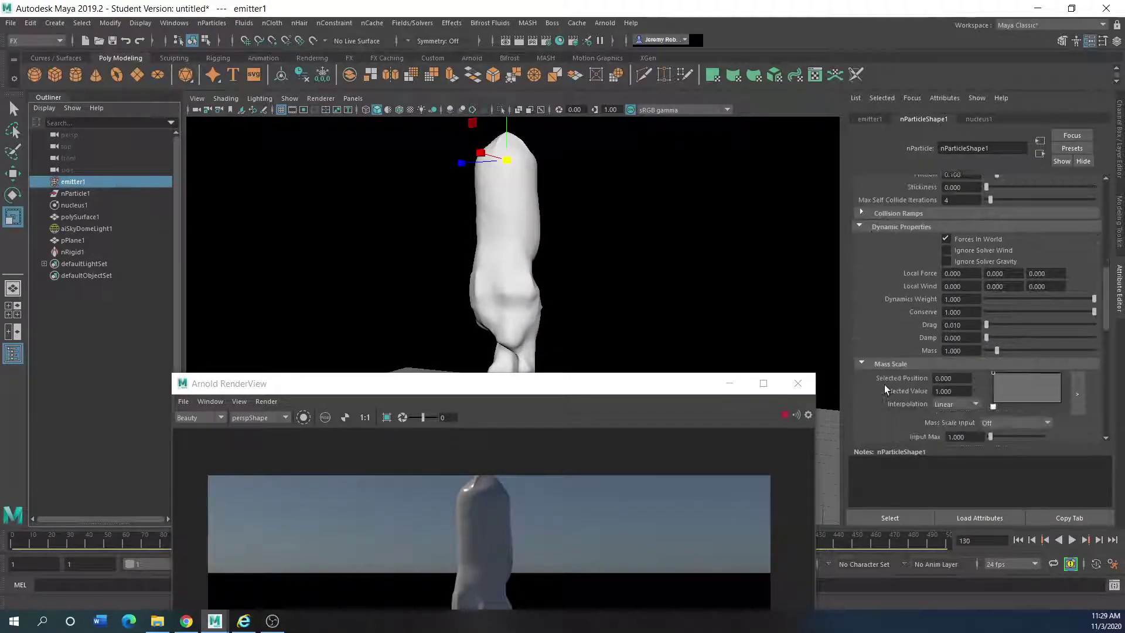
drag(604, 384, 690, 133)
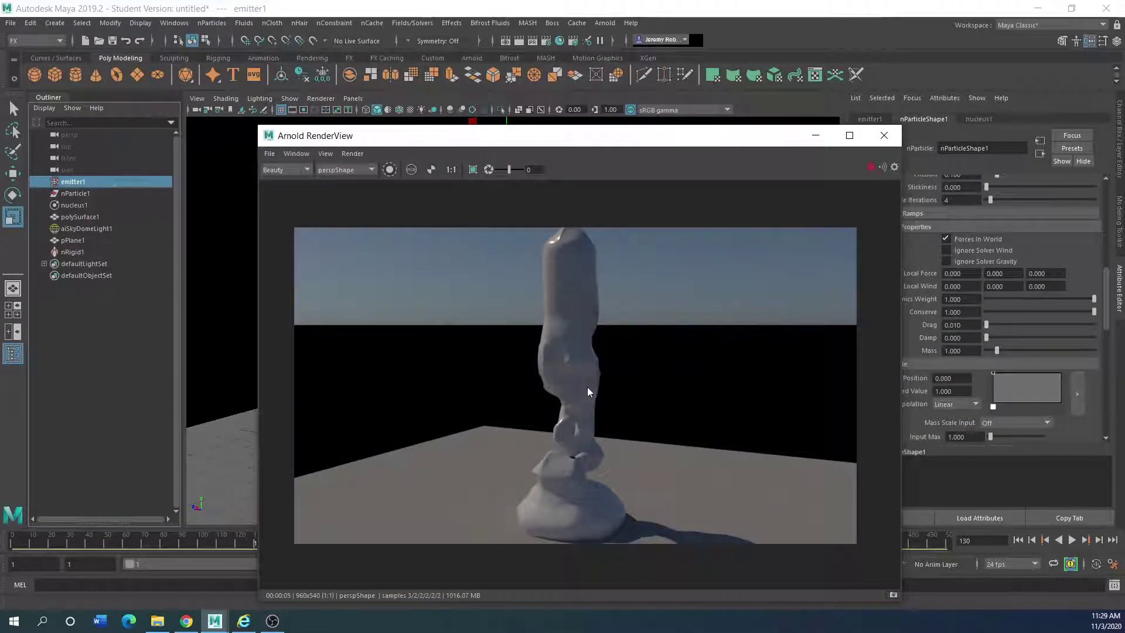